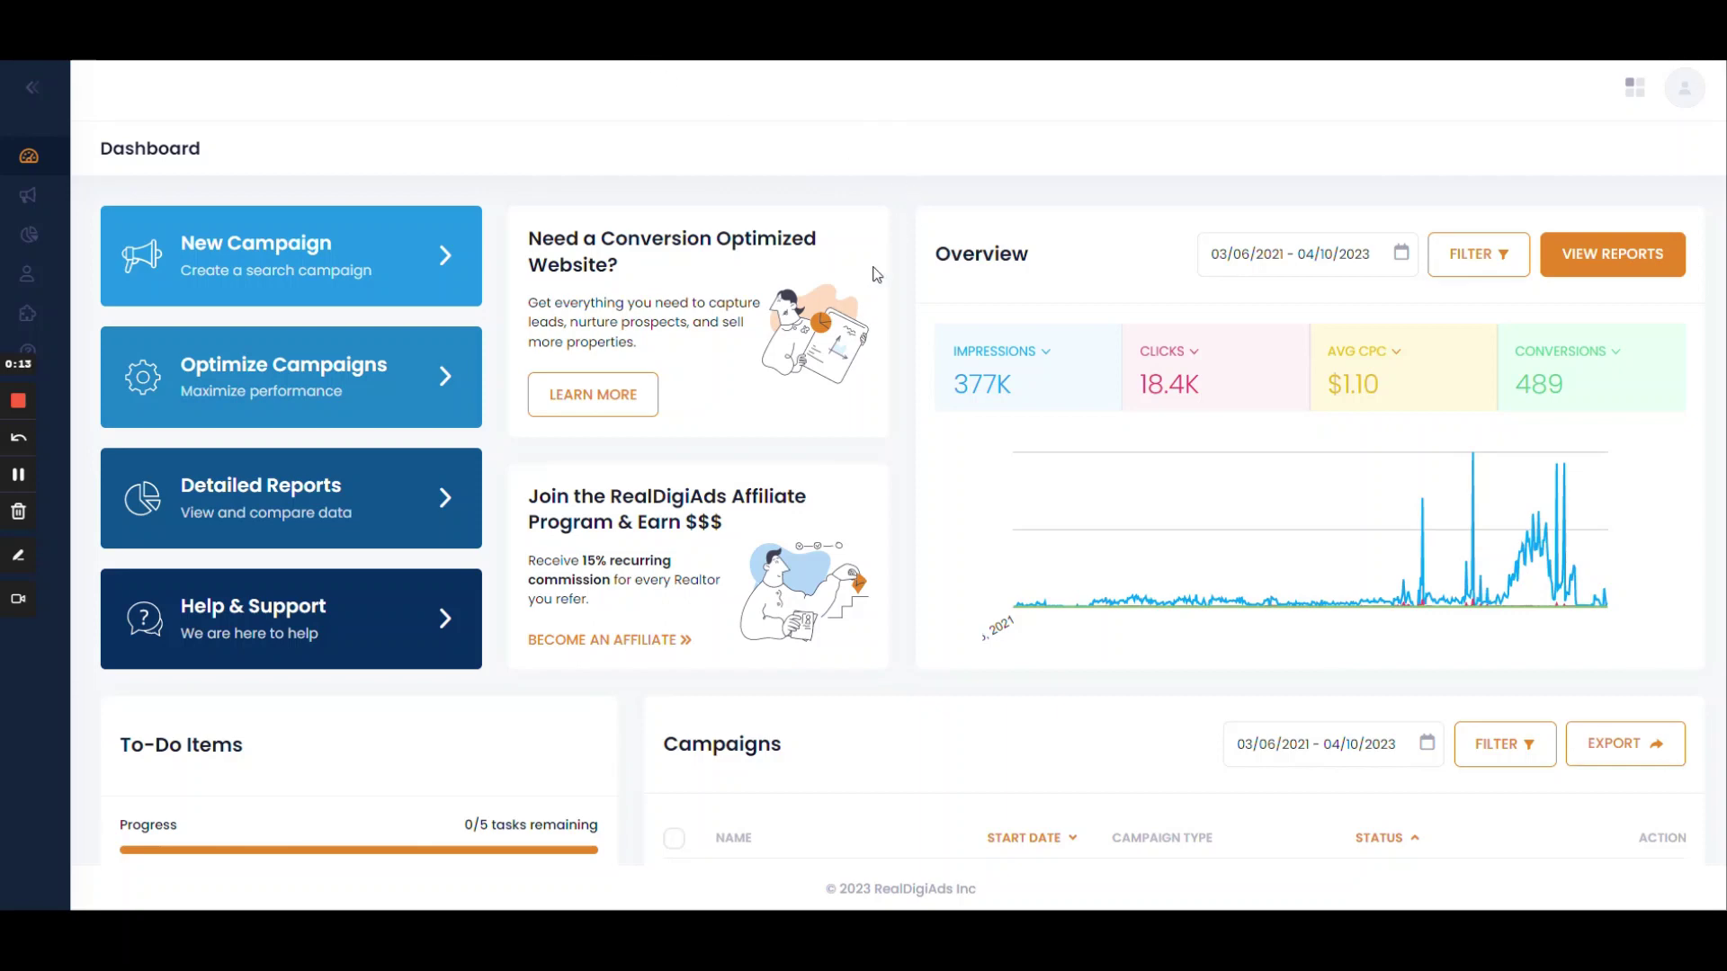
# Step: Open the creation page for a new Google search campaign
pyautogui.click(446, 263)
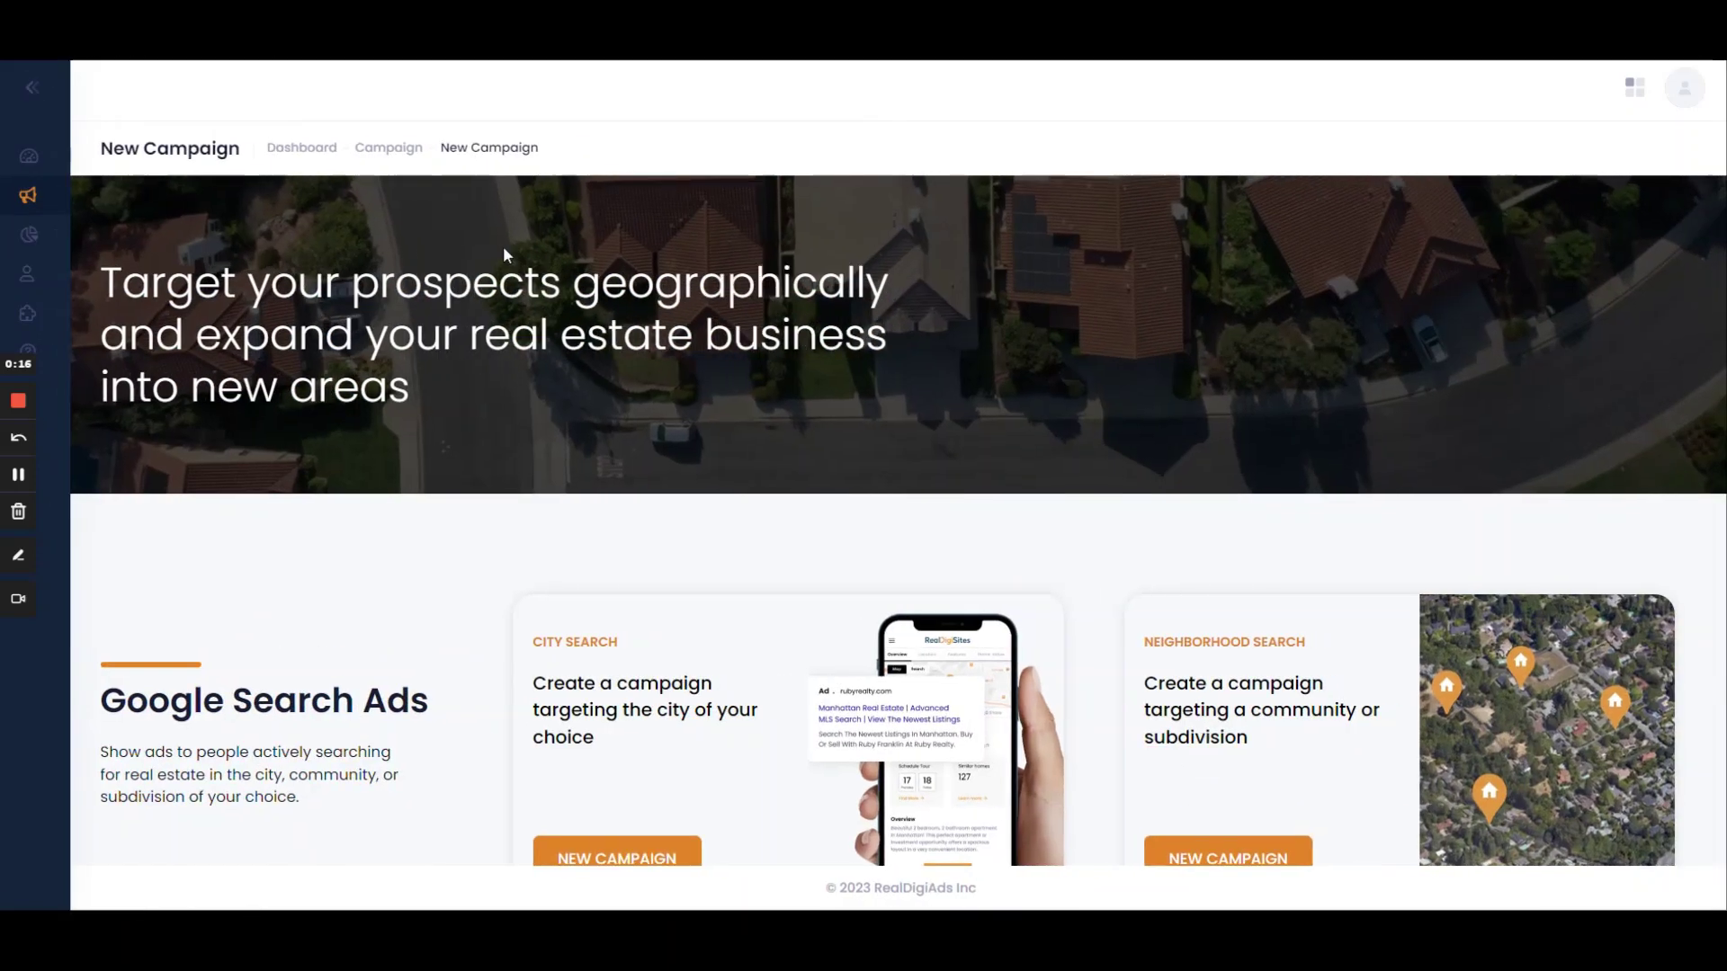
pyautogui.scroll(-1, 1095, 414)
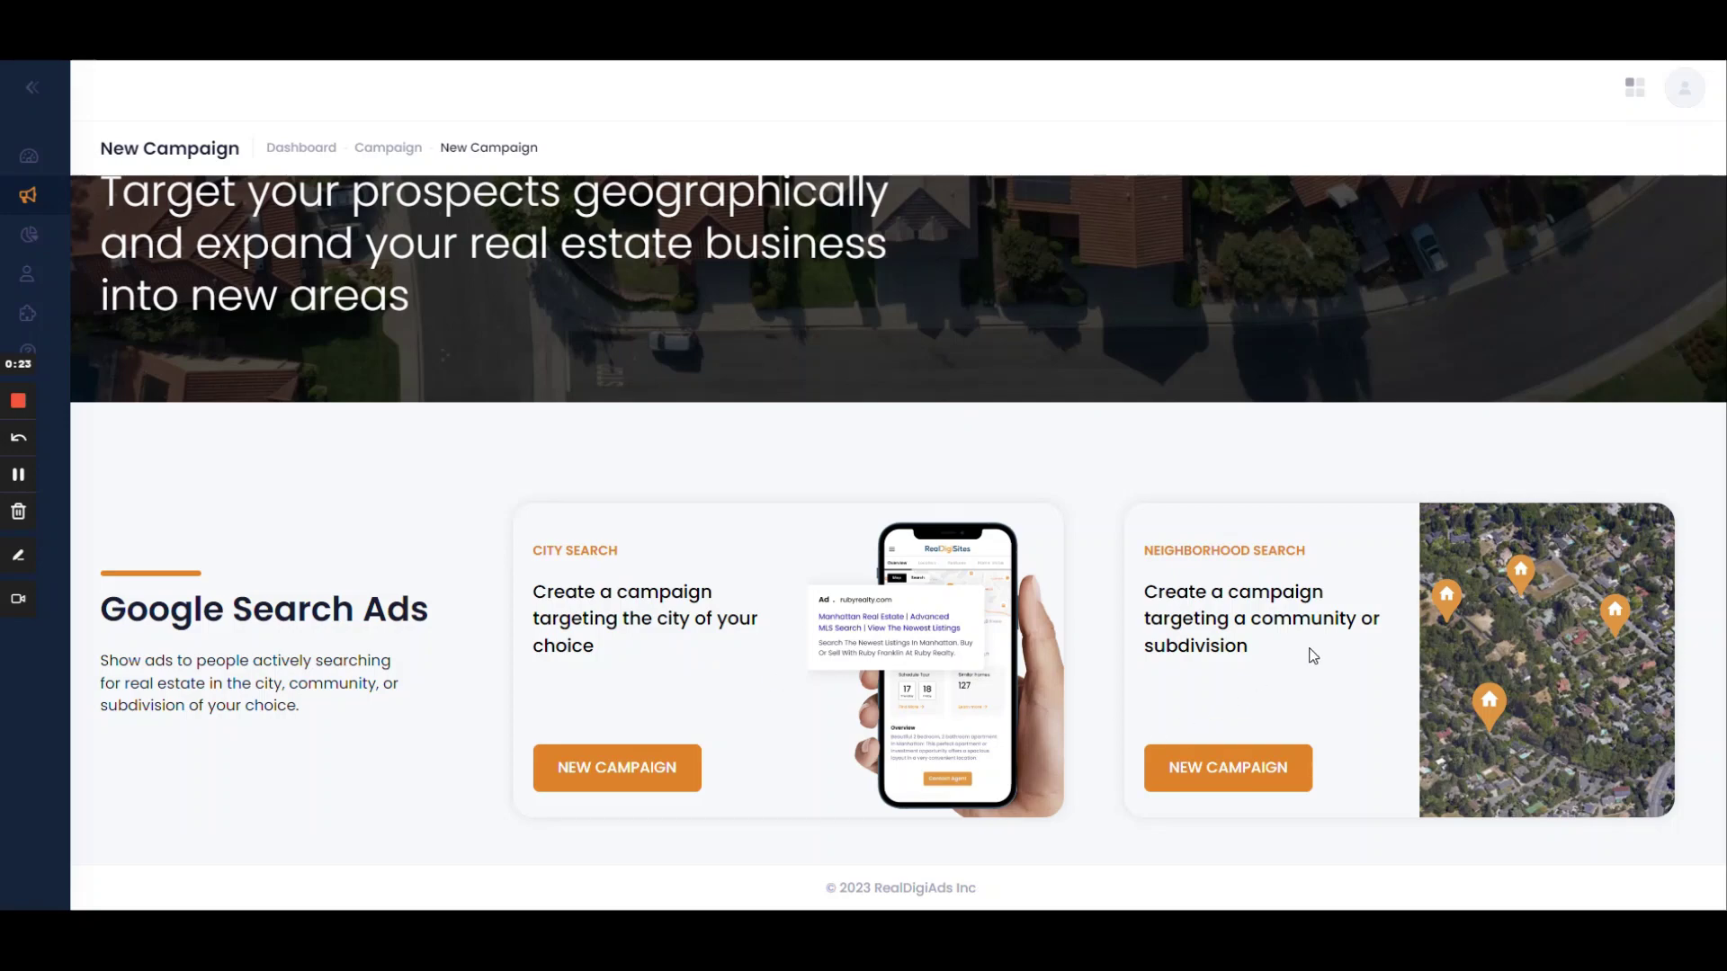
pyautogui.click(1214, 766)
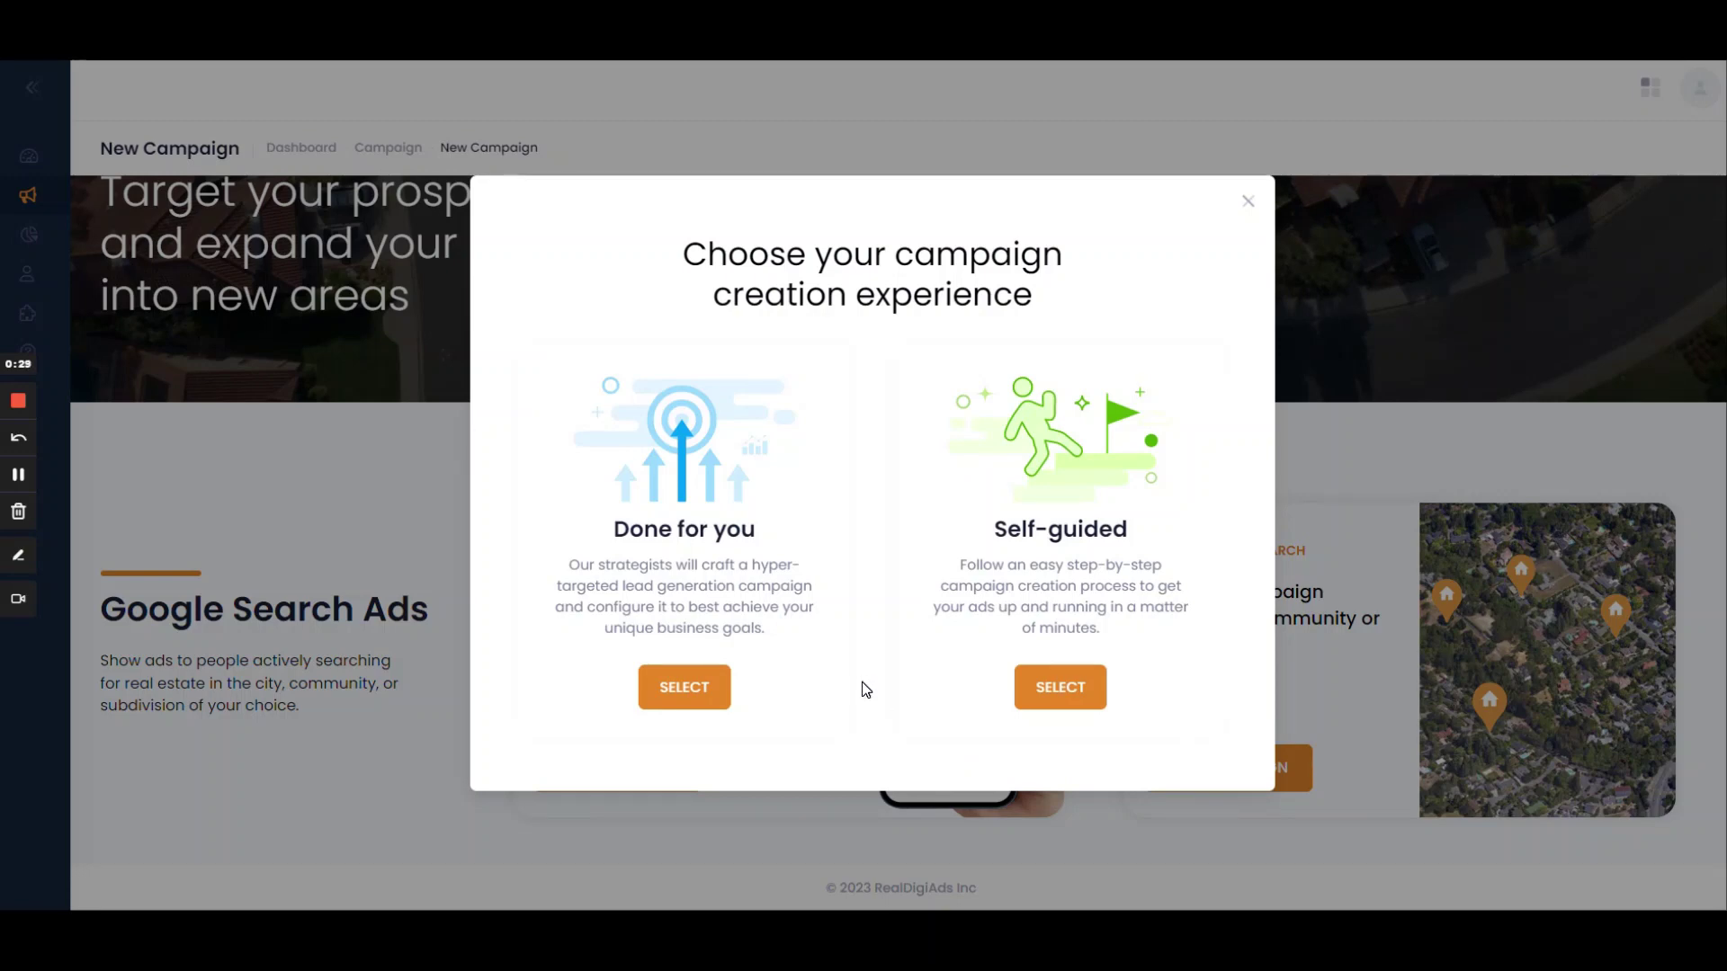
pyautogui.click(712, 698)
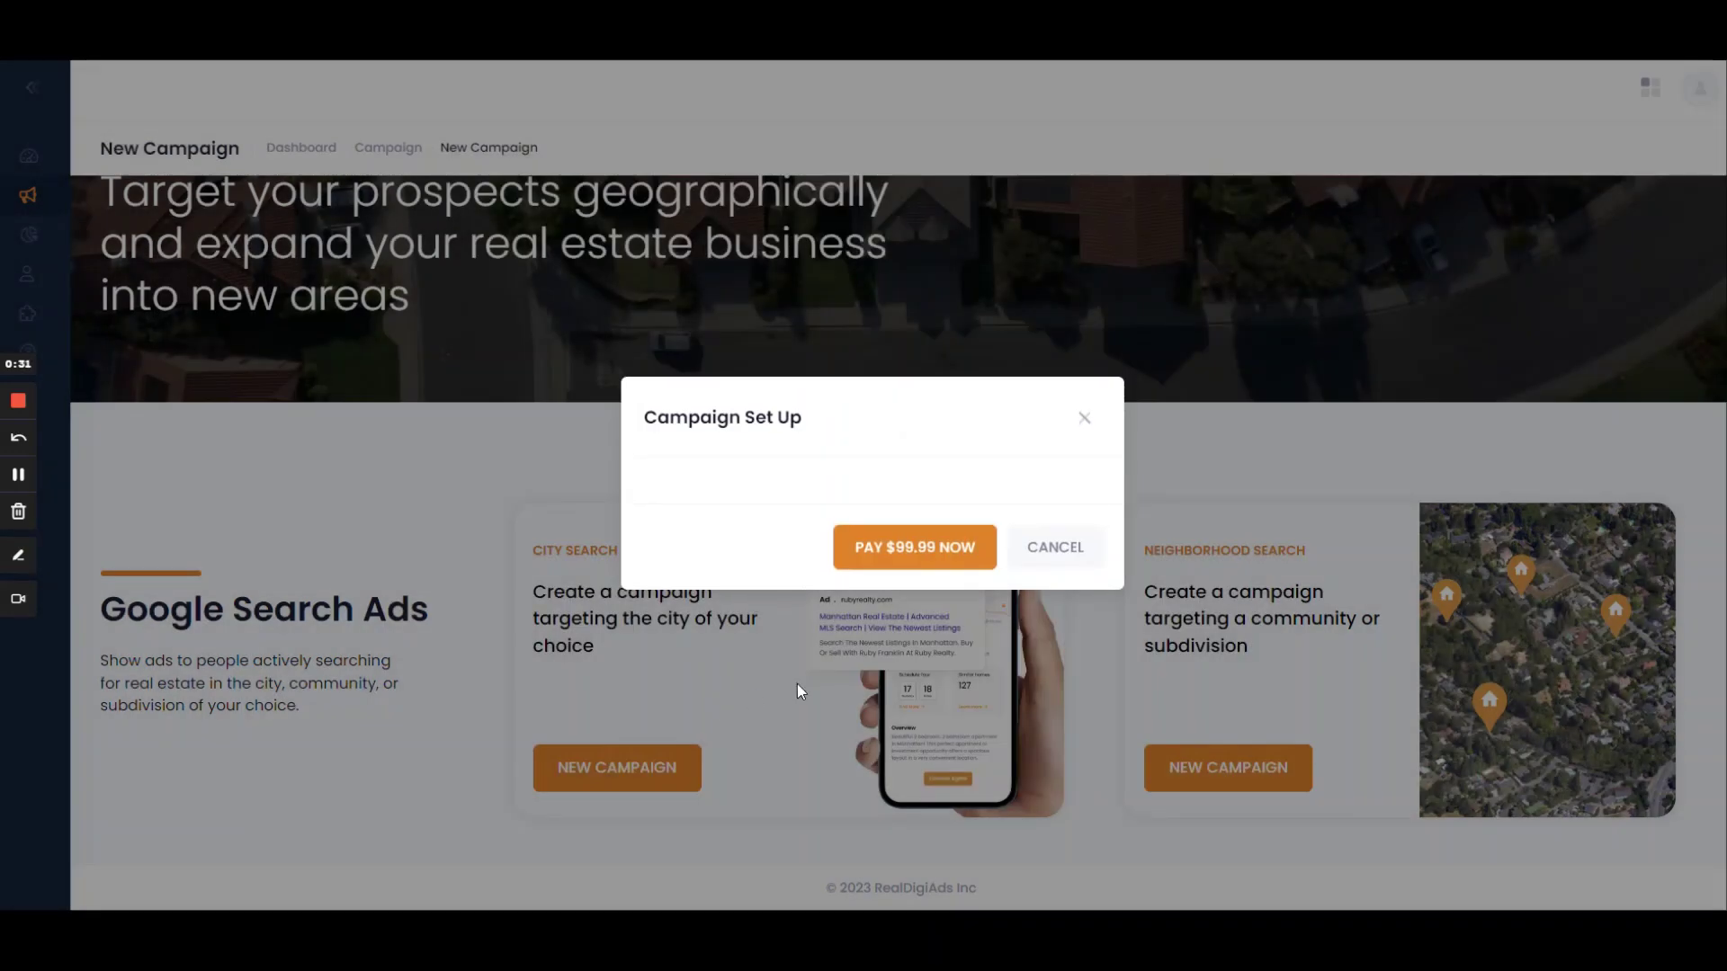
pyautogui.click(1059, 551)
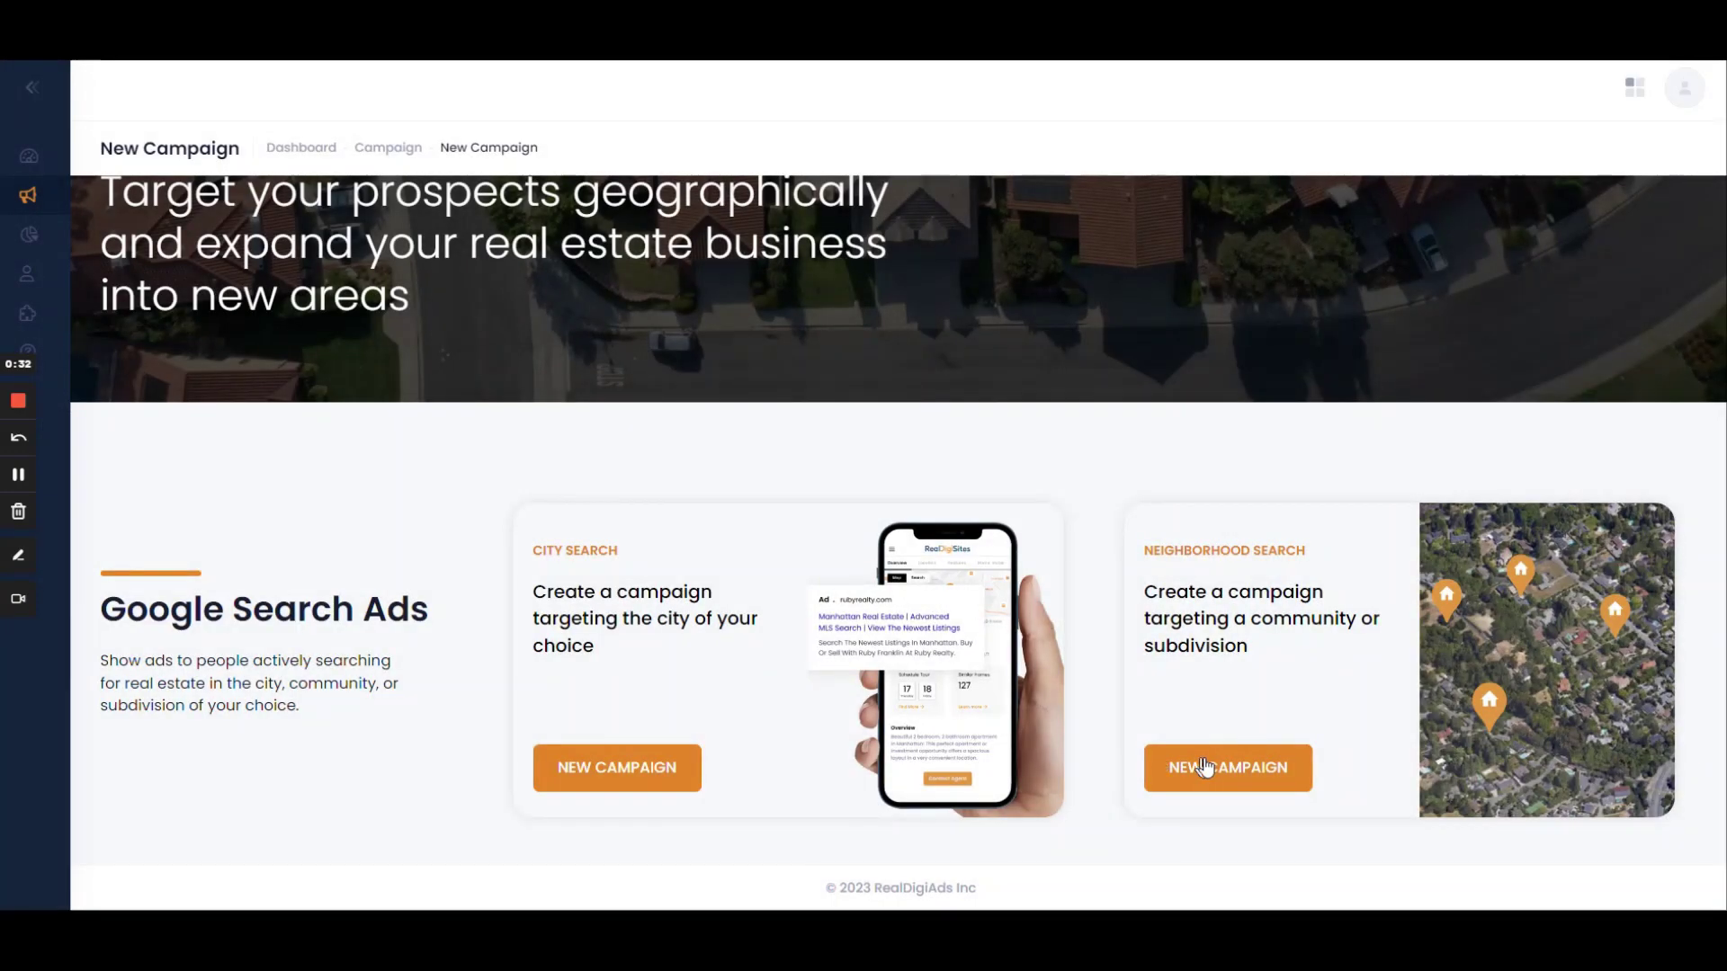
# Step: Start a self-guided neighborhood search campaign and change the ending of its name to "Boca Pointe CC 04-23-2", keeping the agent's name in front
pyautogui.click(1203, 767)
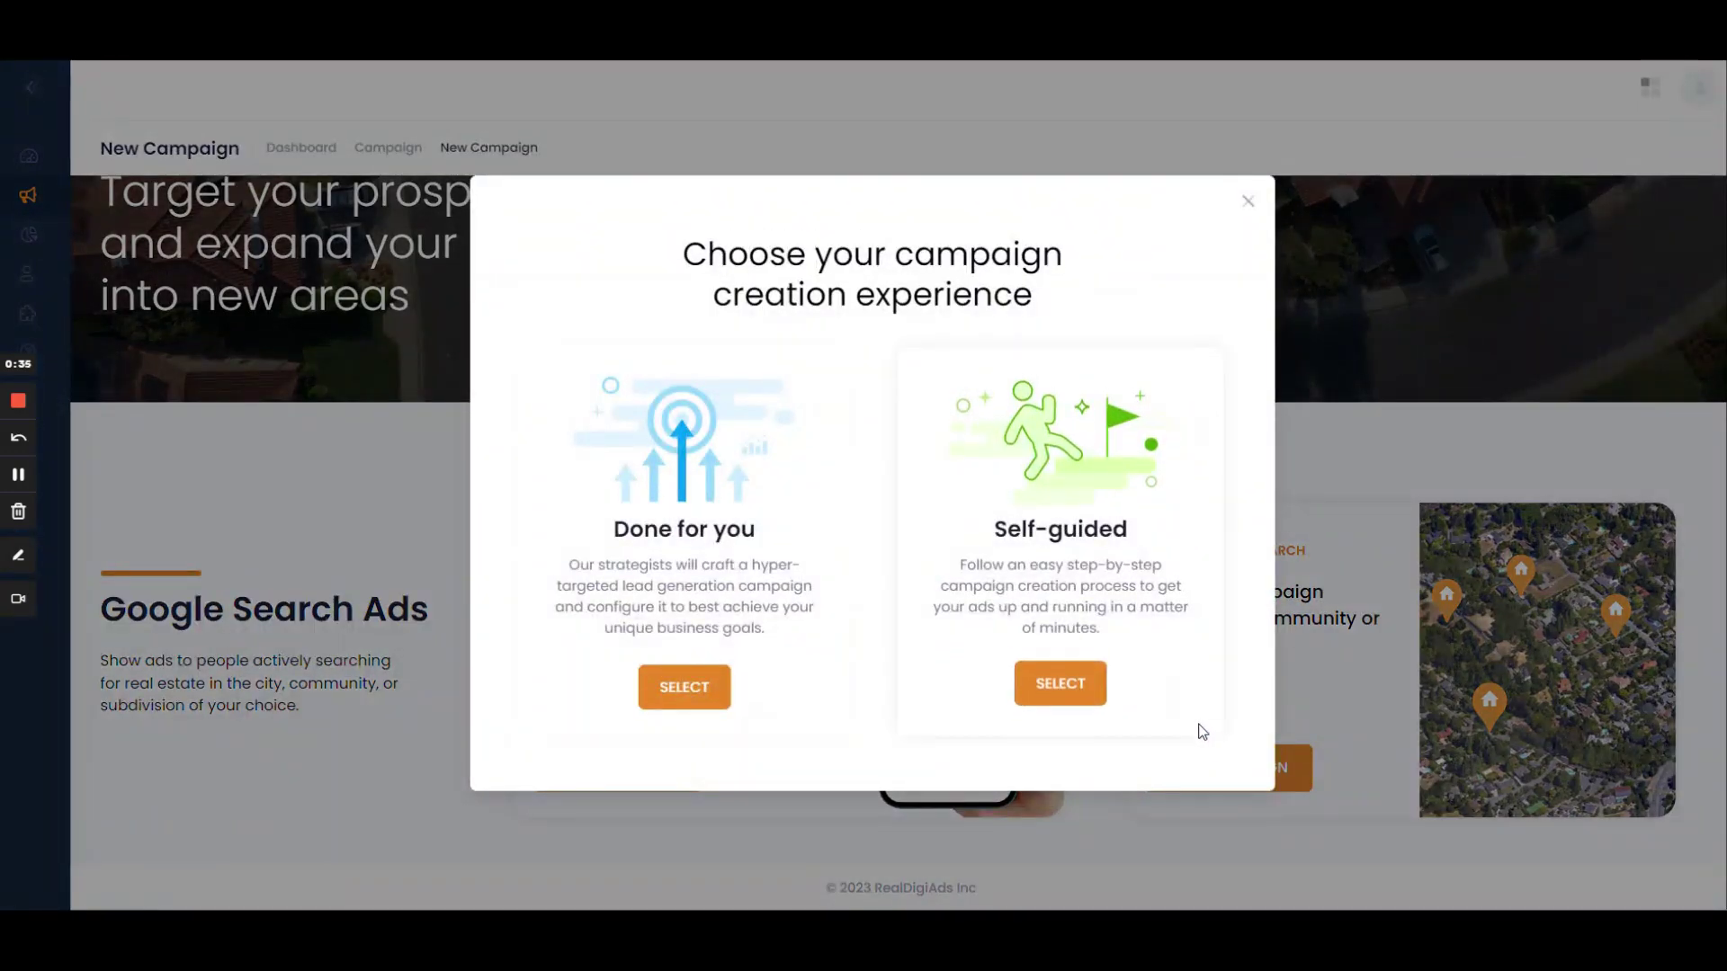
pyautogui.click(1054, 688)
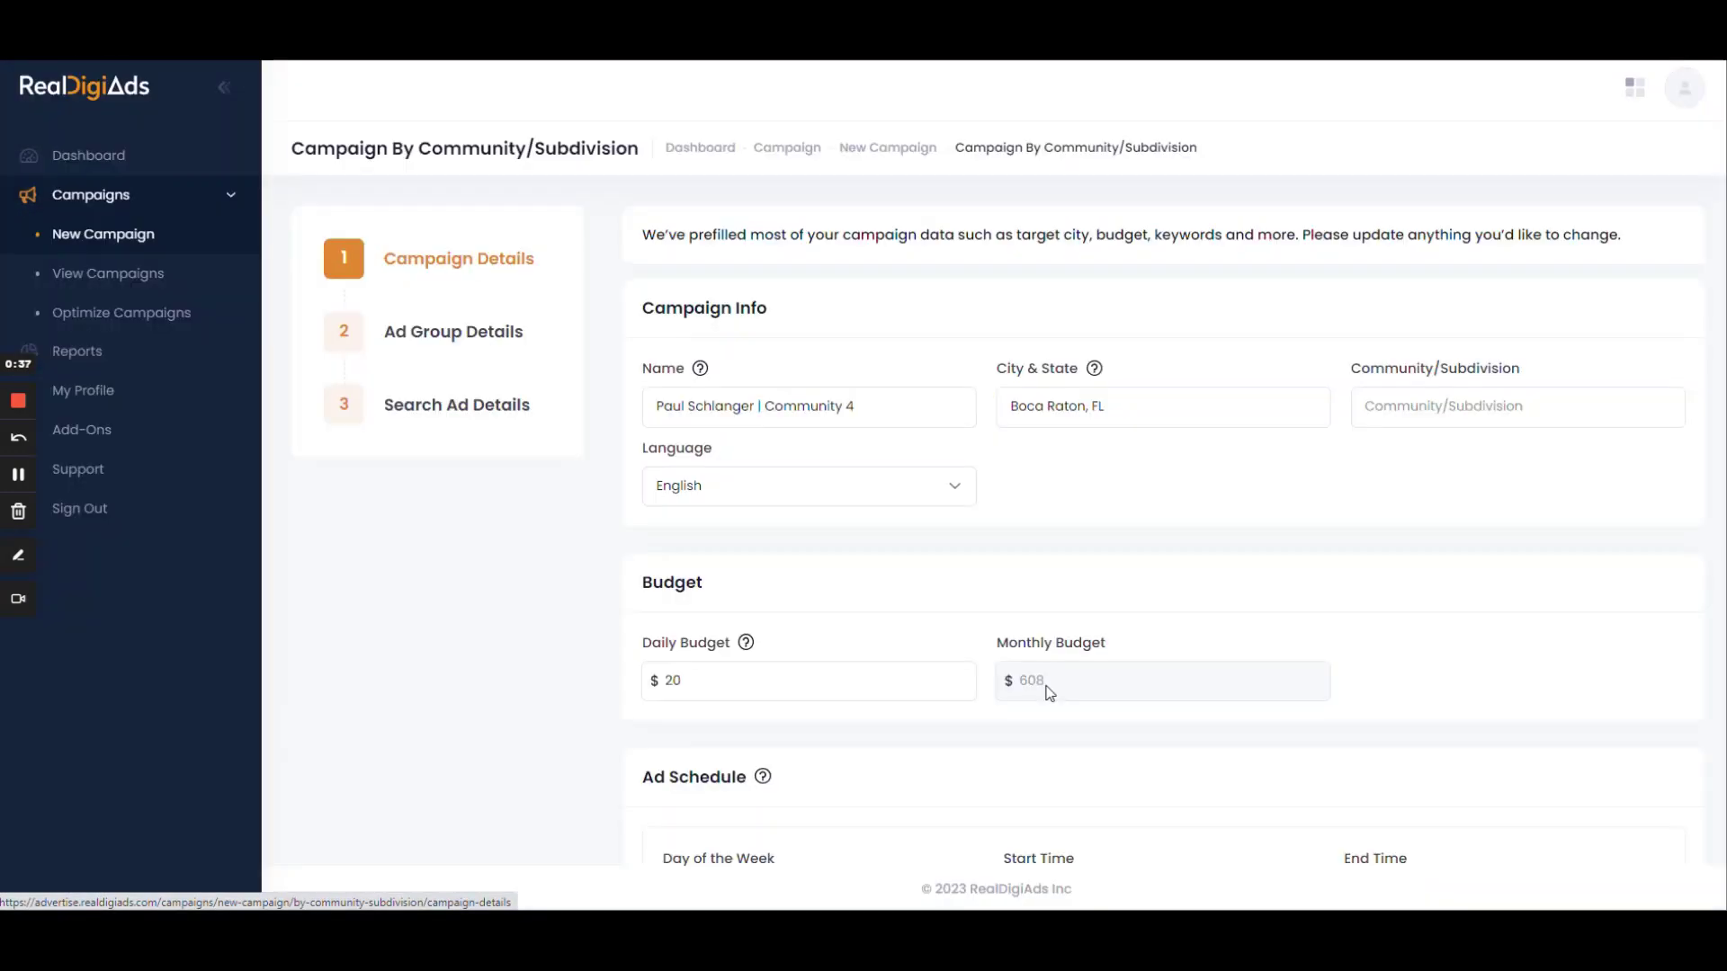
pyautogui.moveTo(574, 406); pyautogui.dragTo(663, 406)
pyautogui.write('Bo')
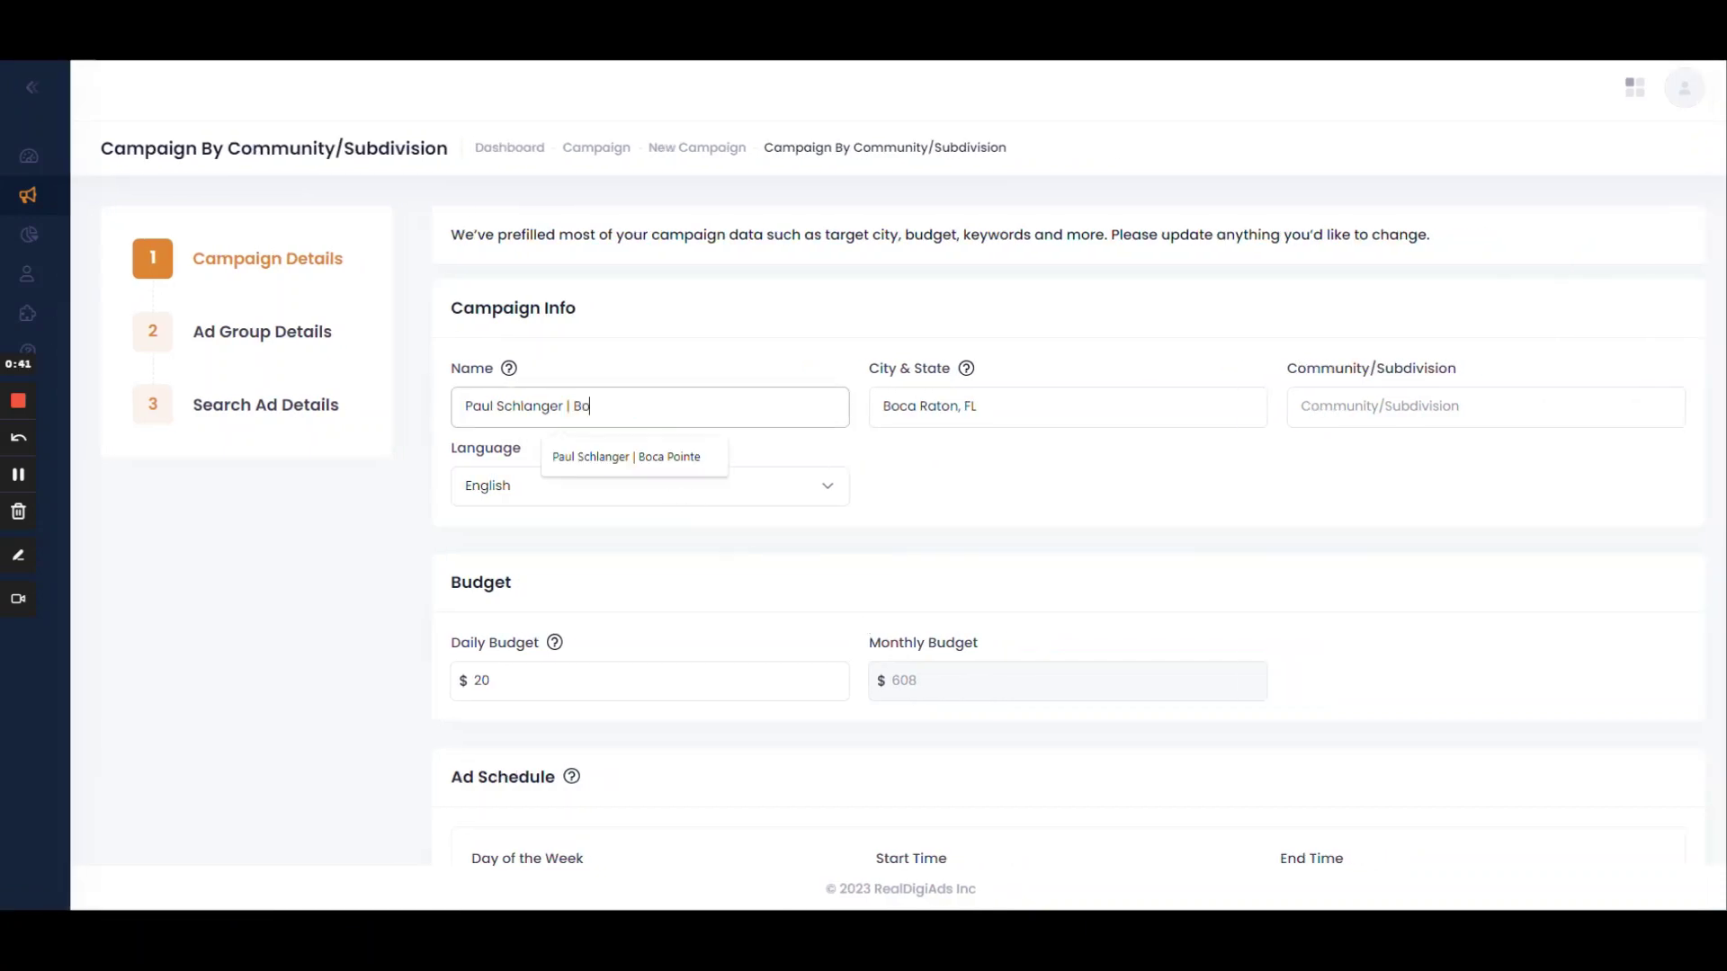
pyautogui.write('ca Pointe CC')
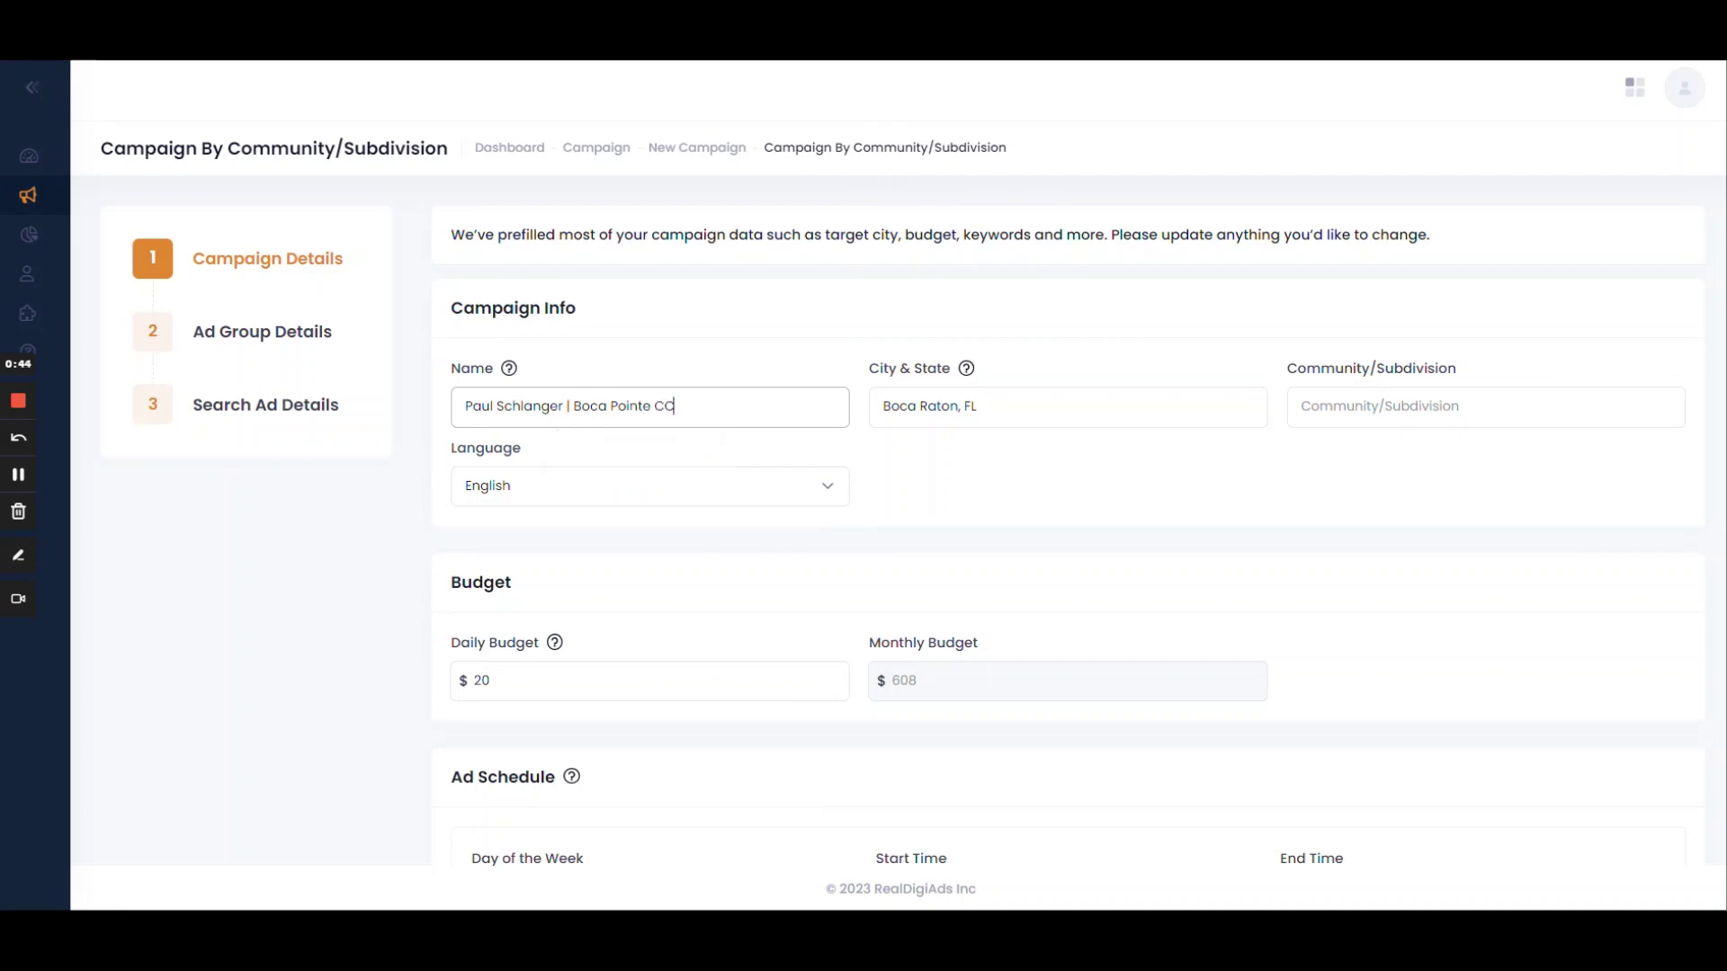
pyautogui.write(' 04-23-2')
# Step: Set the campaign's target city and state to the suggested Boca Raton, FL
pyautogui.press('Tab')
pyautogui.write('Boca Rat')
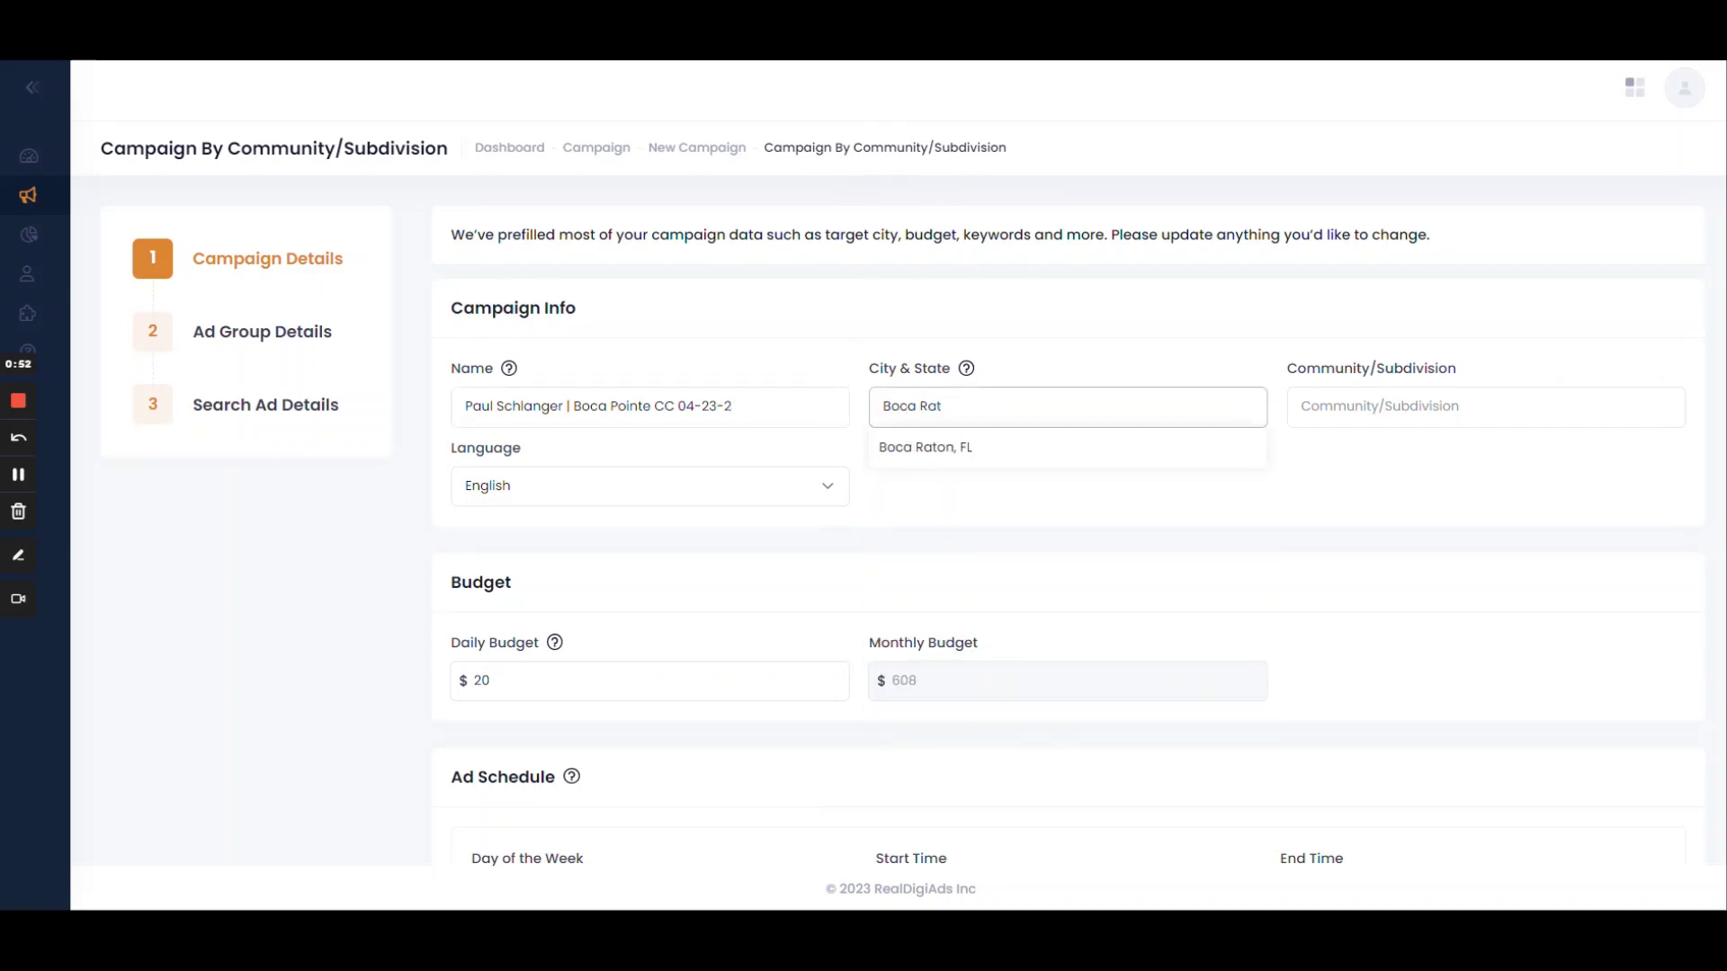
pyautogui.write('on')
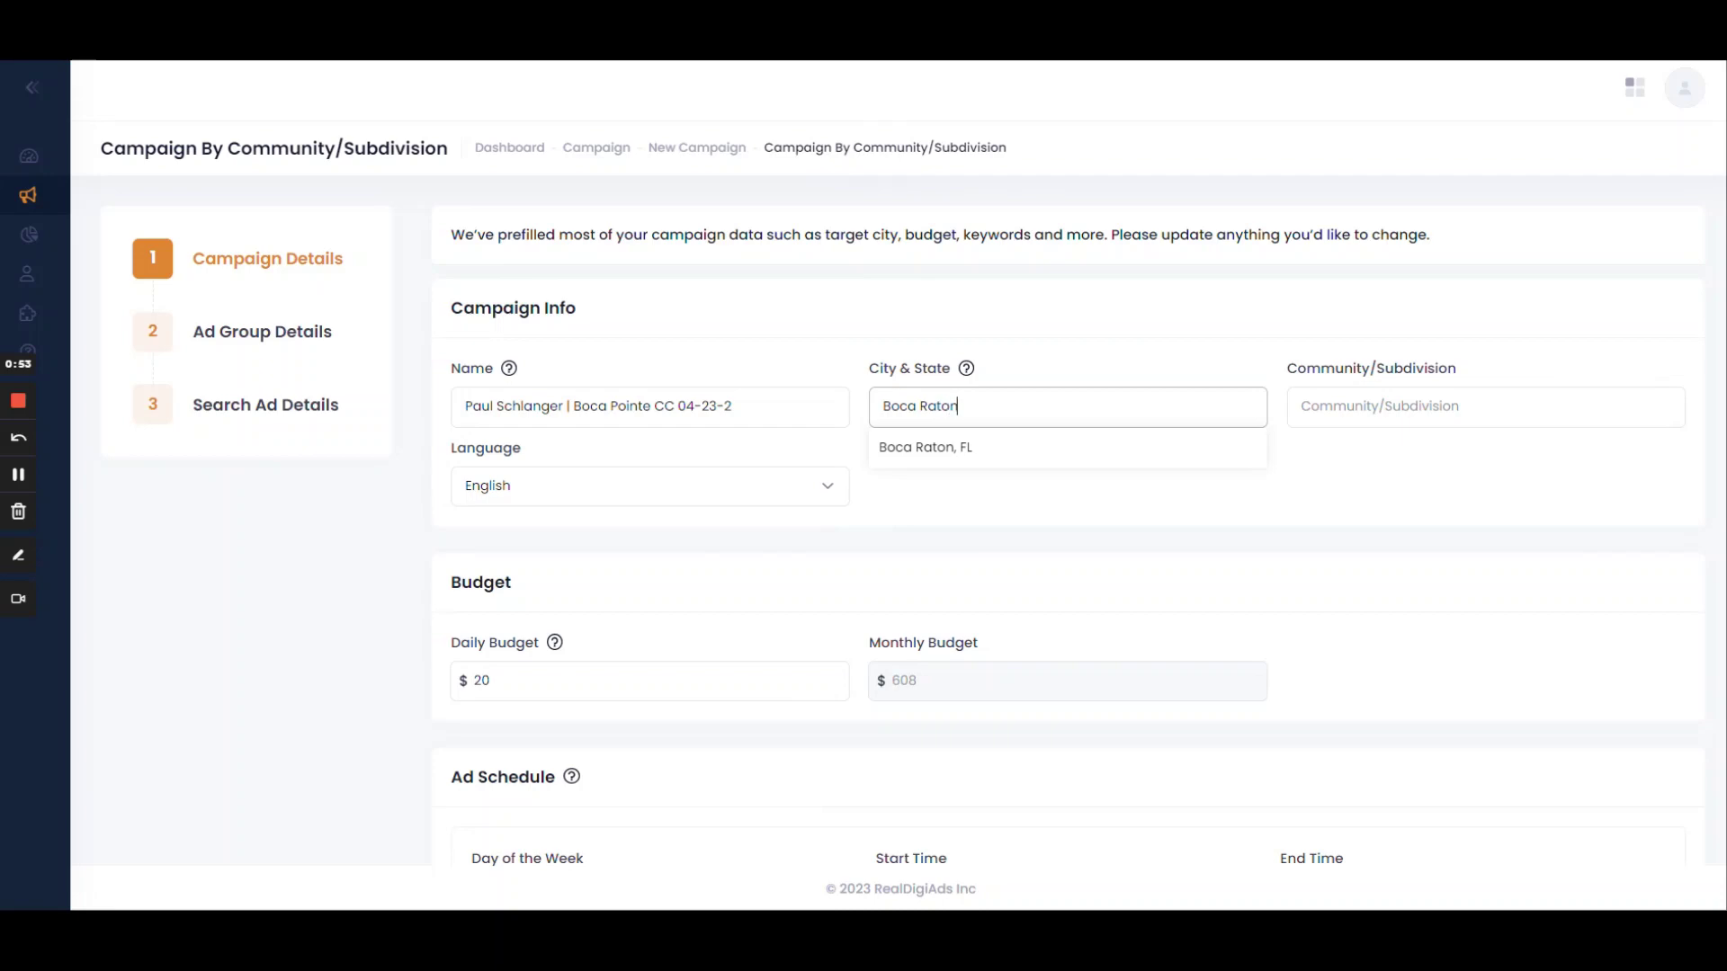
pyautogui.click(948, 454)
# Step: Enter "Boca Pointe" as the campaign's community or subdivision
pyautogui.click(1367, 409)
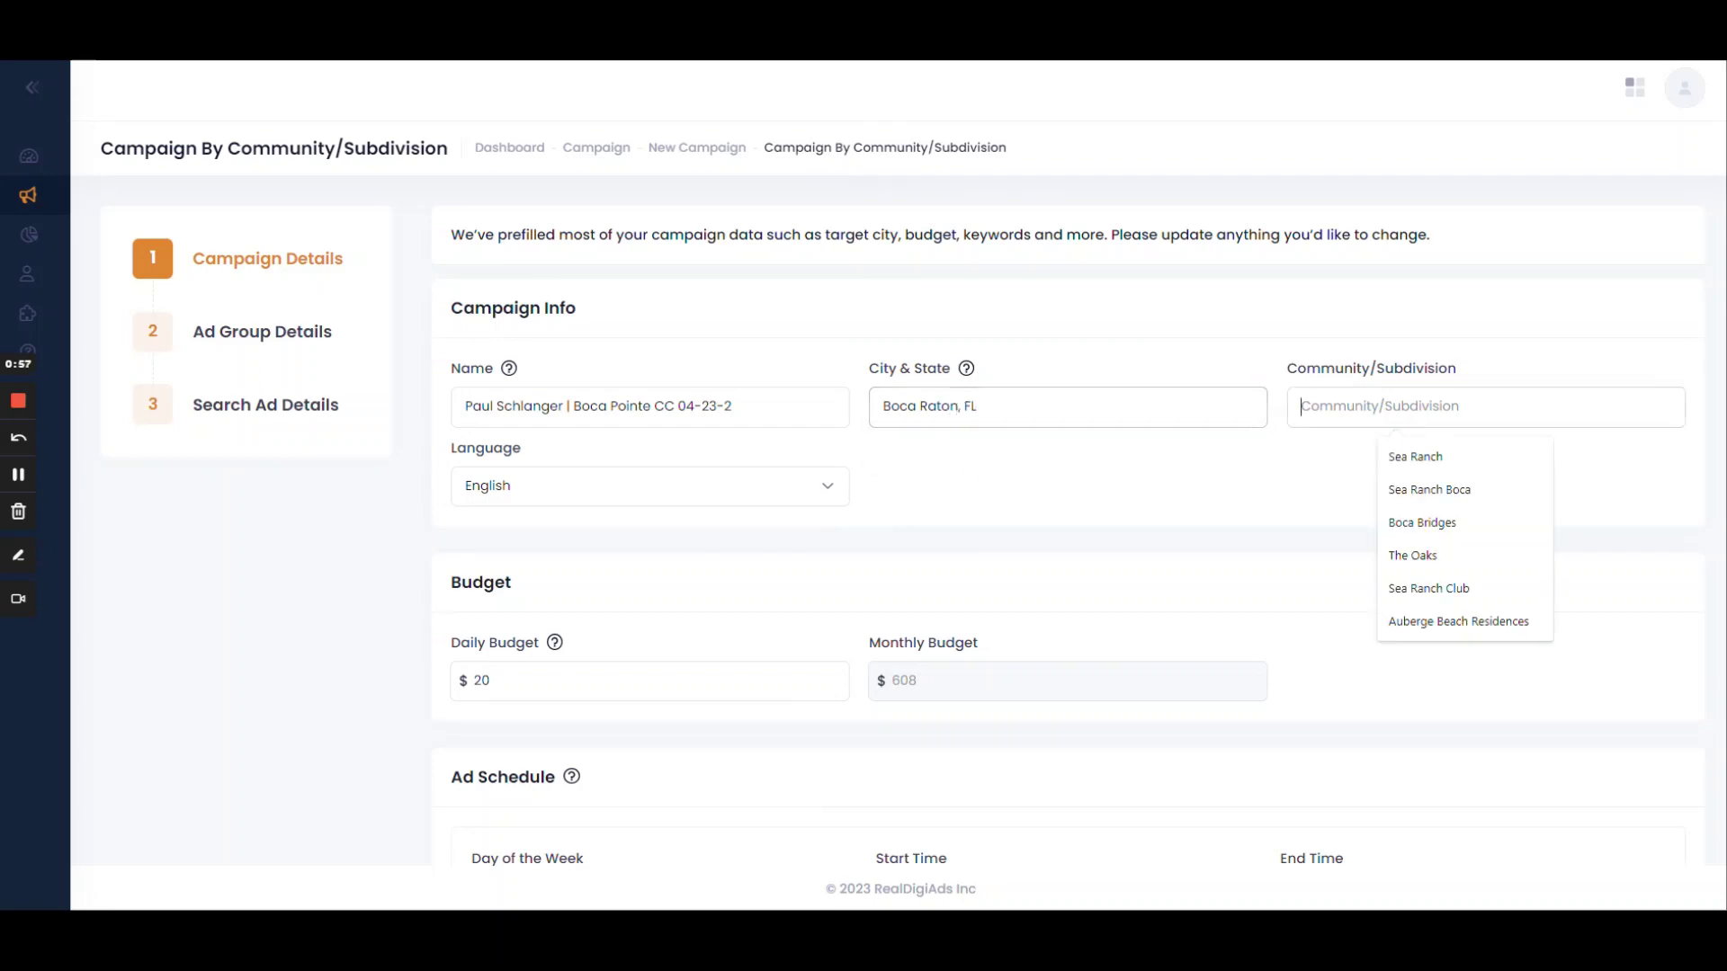
pyautogui.write('Bo')
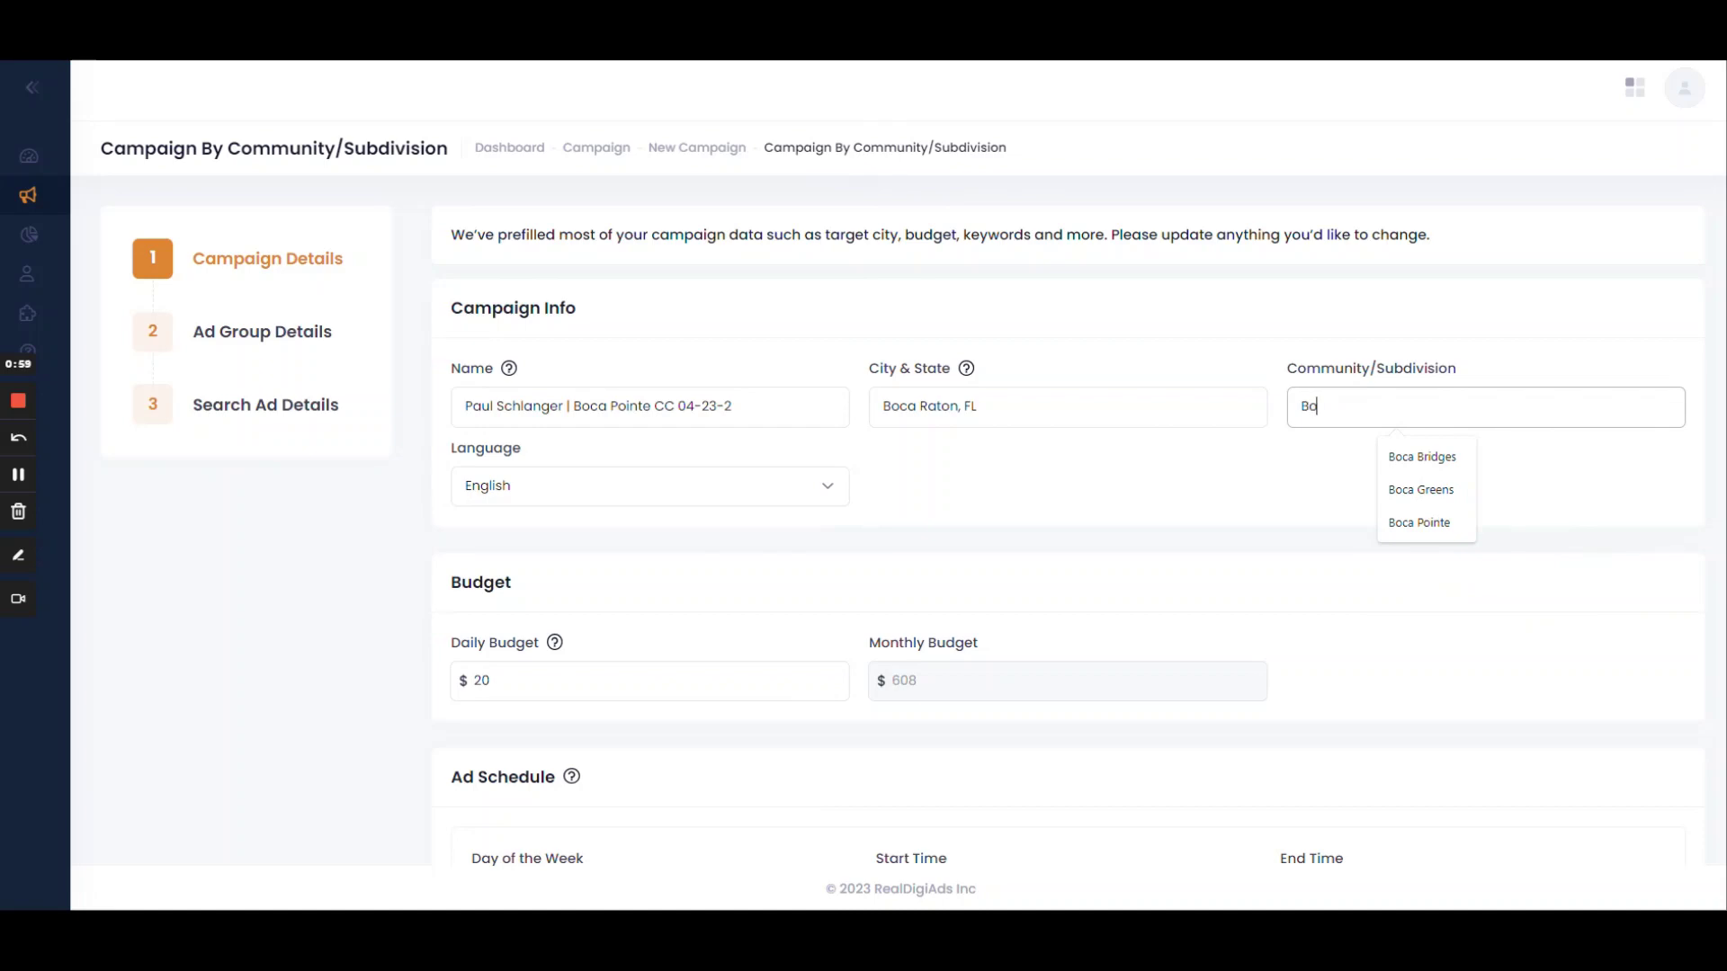
pyautogui.write('ca {Pointe')
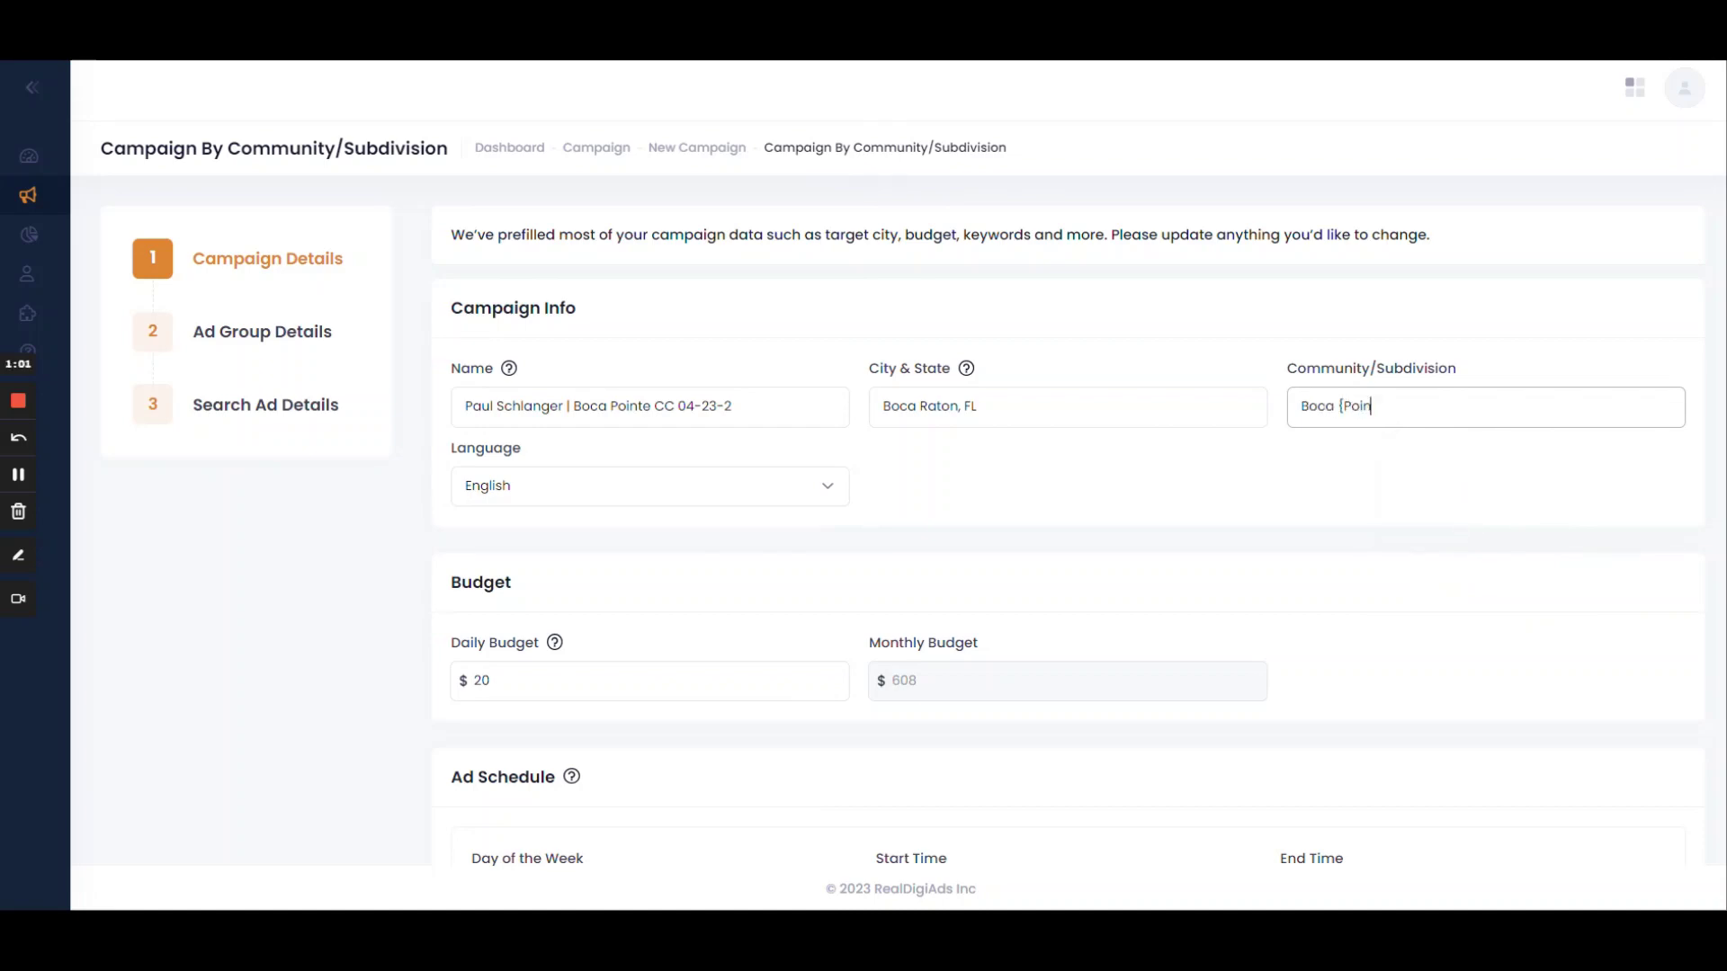
pyautogui.press('BackSpace')
pyautogui.press('BackSpace')
pyautogui.press('BackSpace')
pyautogui.press('BackSpace')
pyautogui.press('BackSpace')
pyautogui.press('BackSpace')
pyautogui.press('BackSpace')
pyautogui.write('Pointe')
pyautogui.click(609, 501)
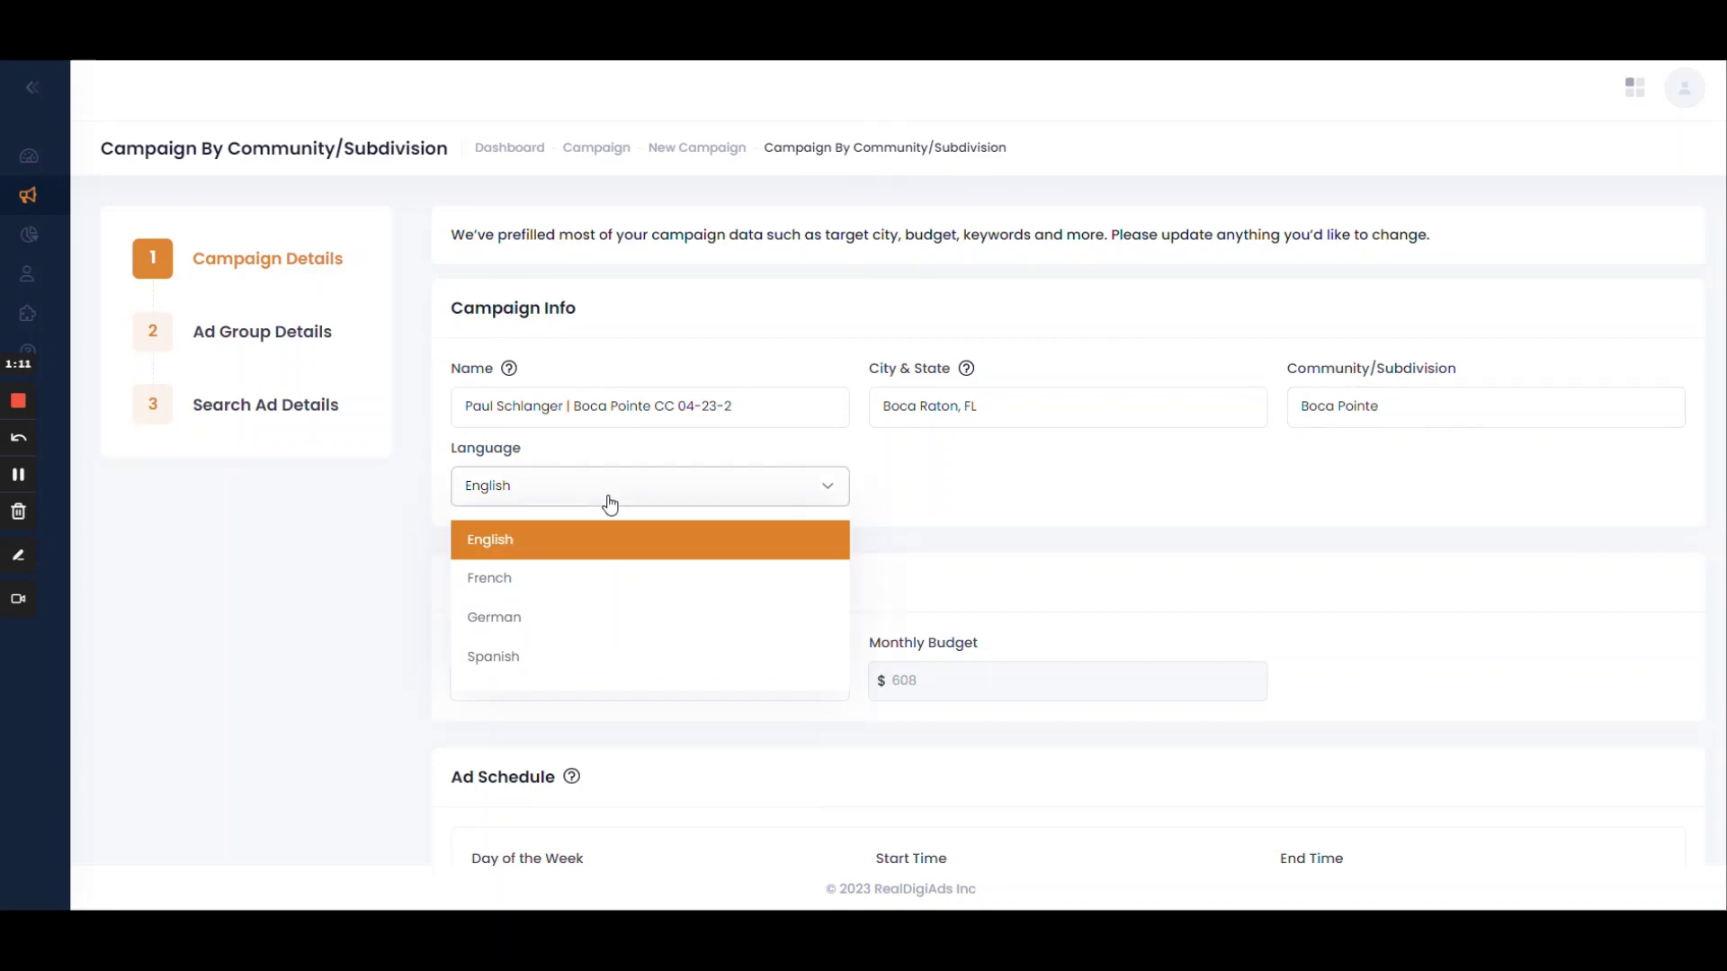
pyautogui.click(980, 513)
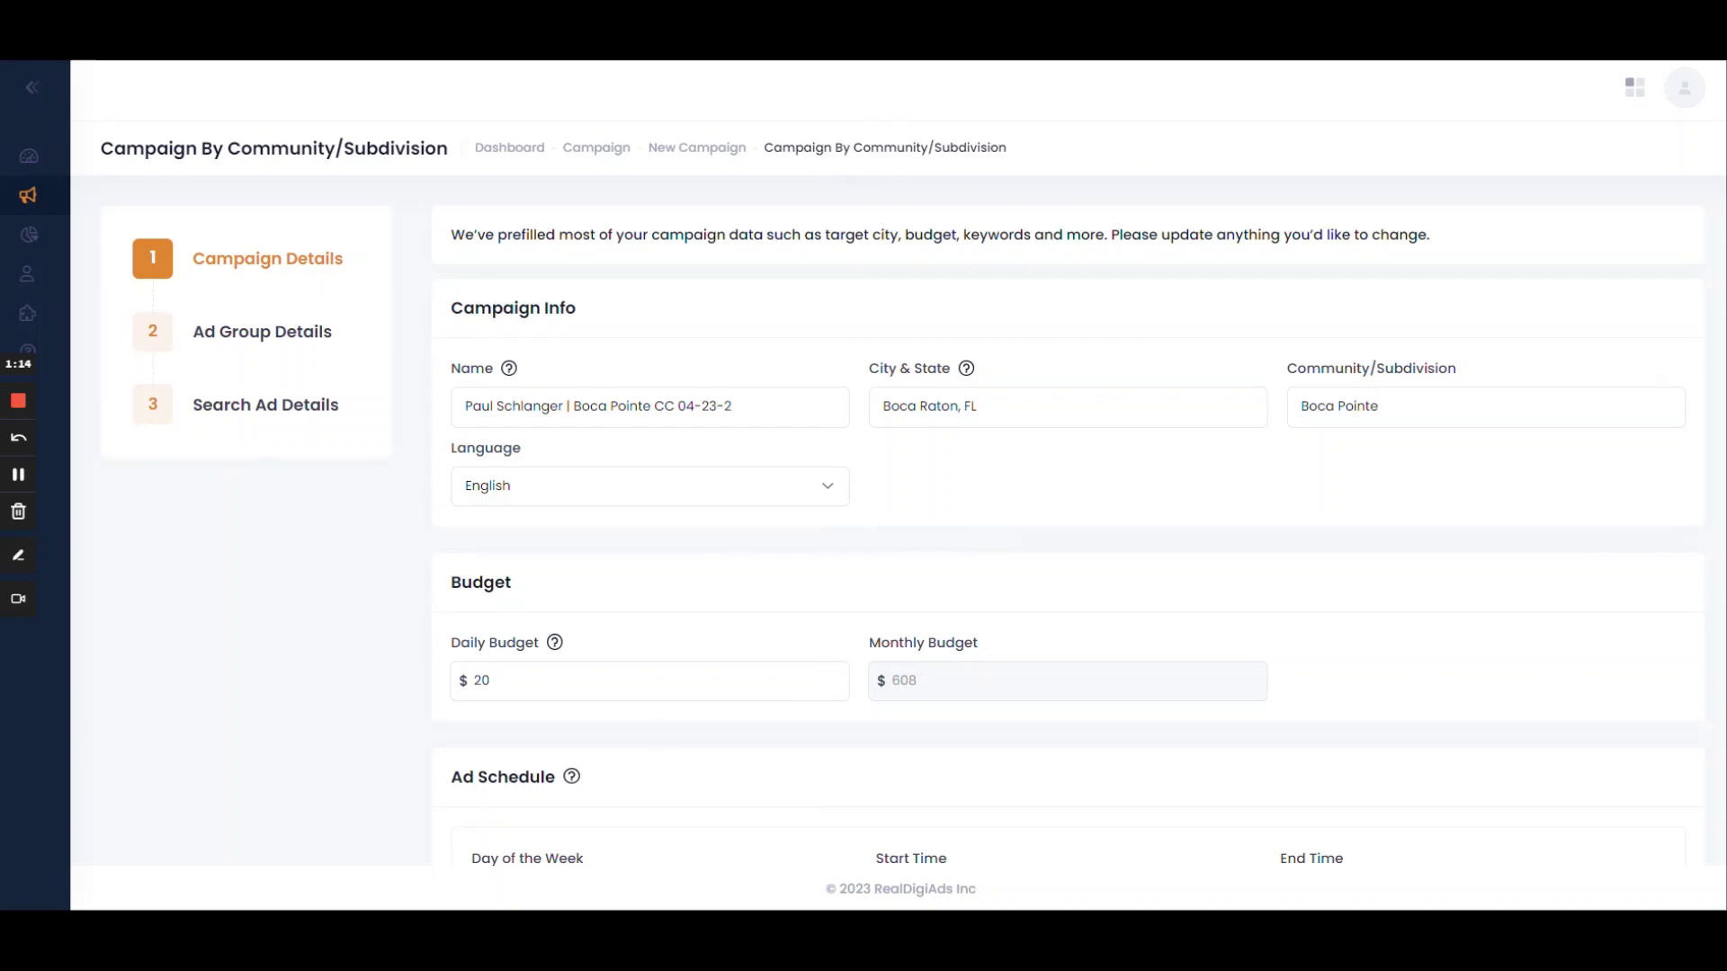
# Step: Set the daily budget to $50, leave the ad schedule as prefilled and continue to the ad group details
pyautogui.scroll(-2, 630, 715)
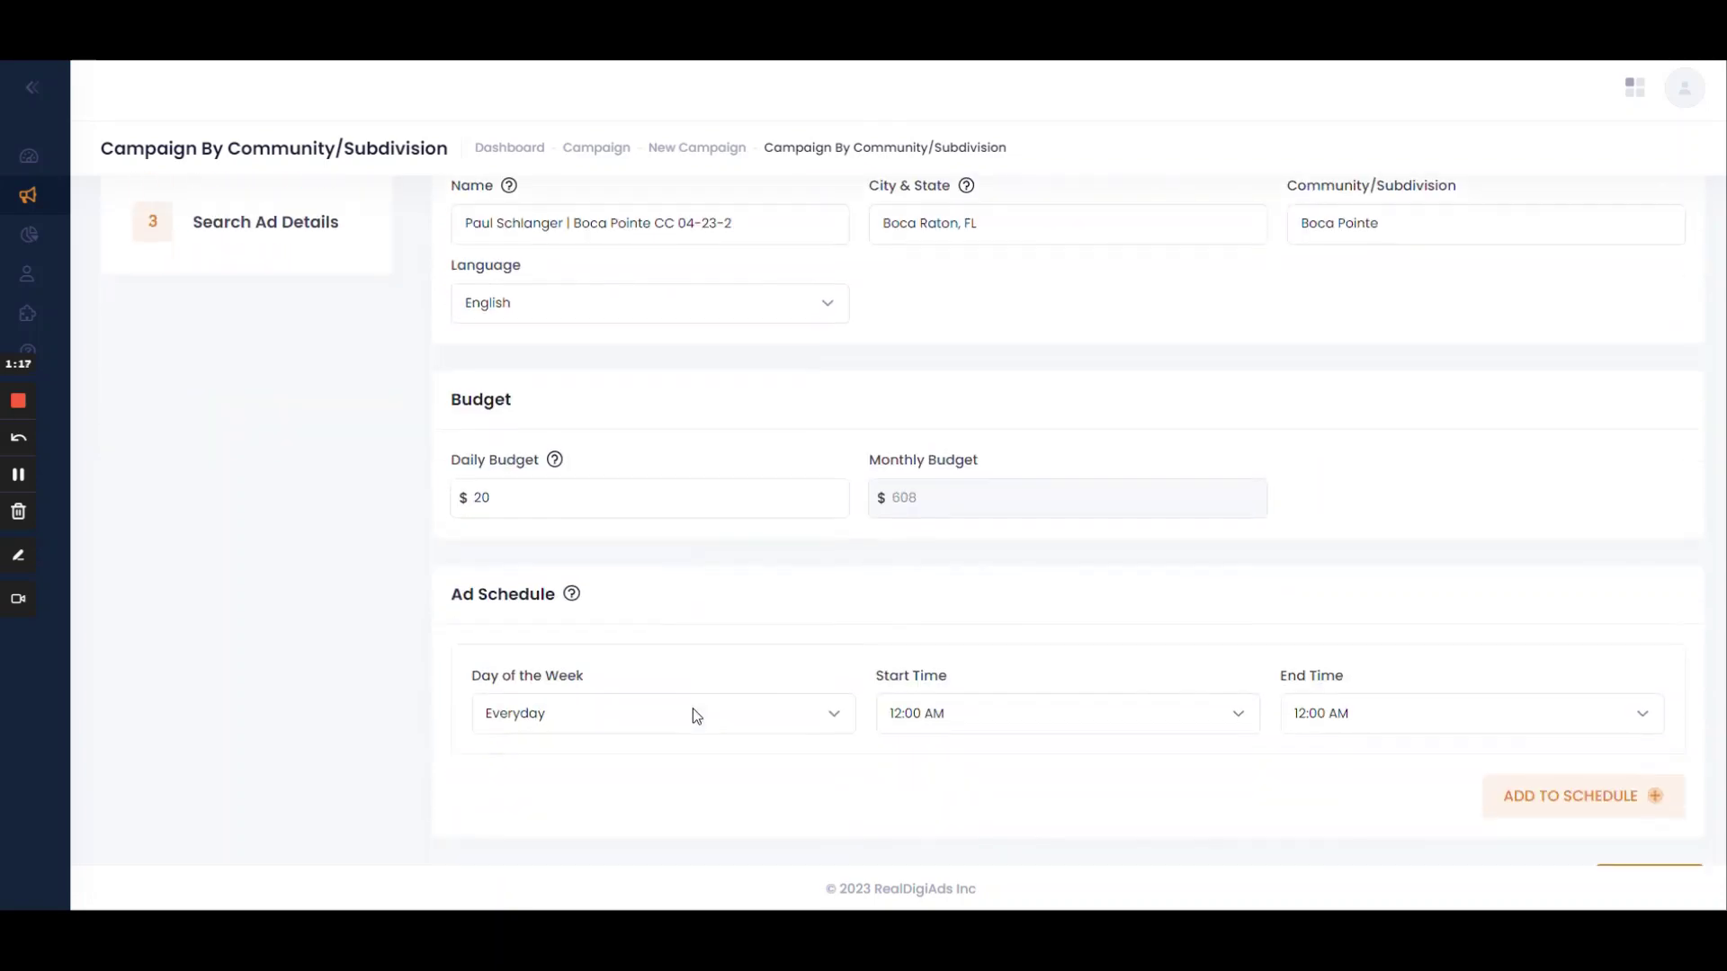
pyautogui.moveTo(522, 498); pyautogui.dragTo(455, 501)
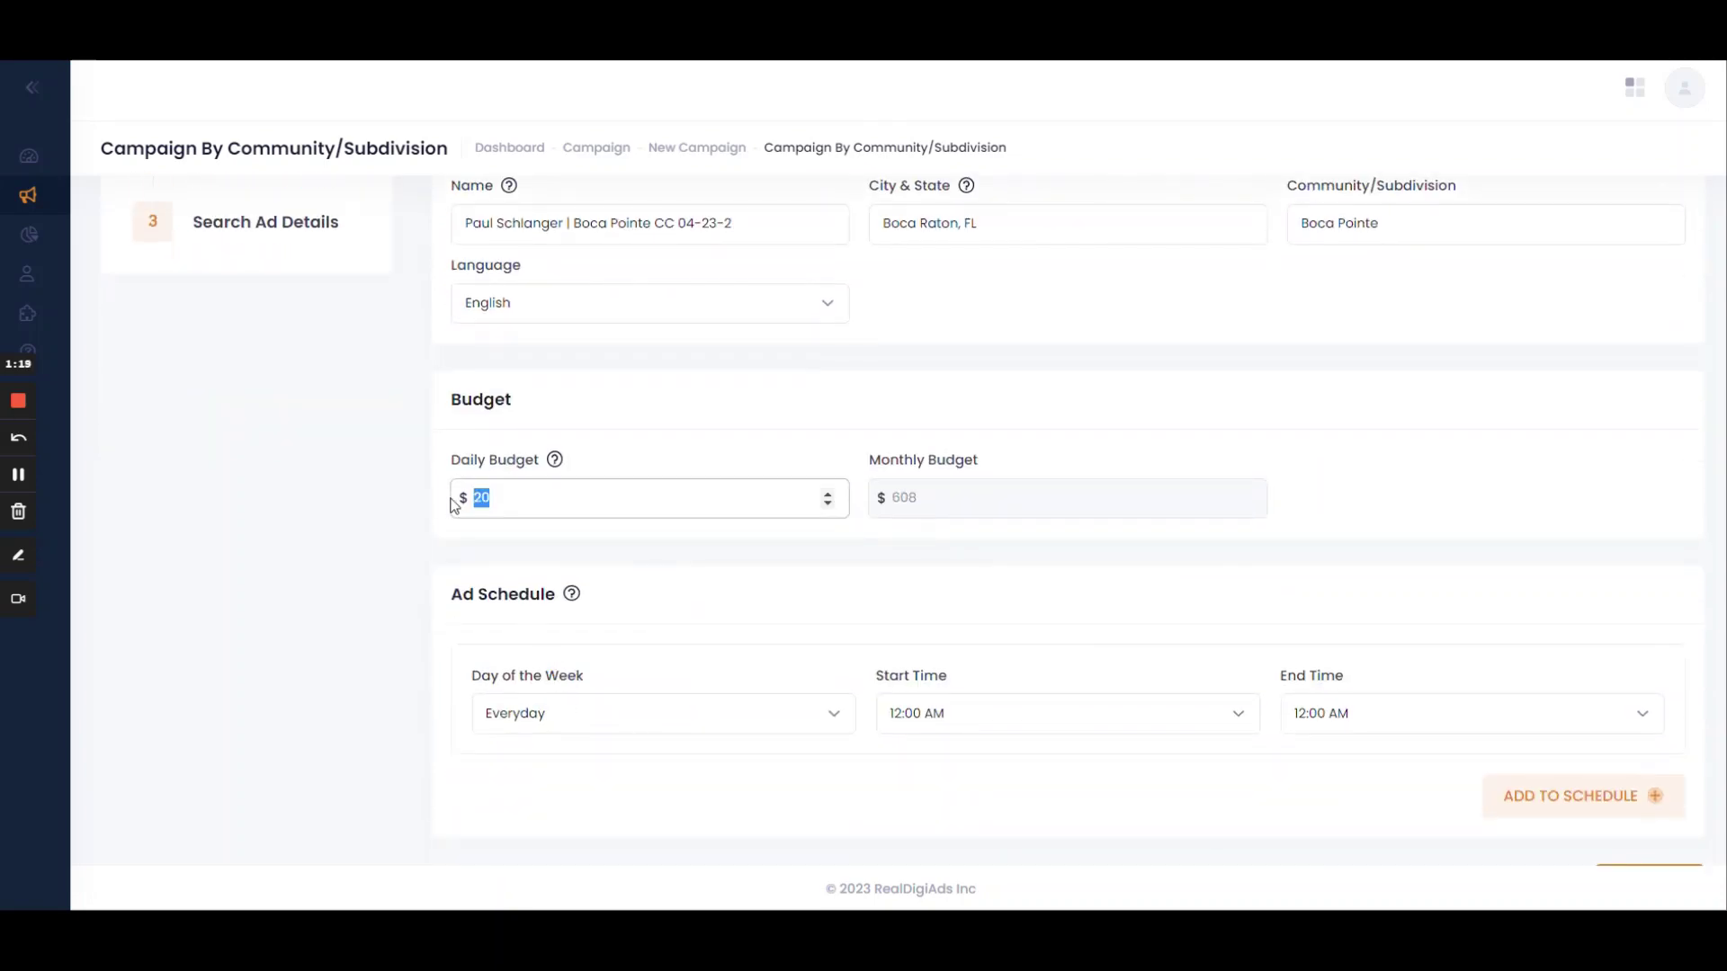
pyautogui.write('50')
pyautogui.click(344, 523)
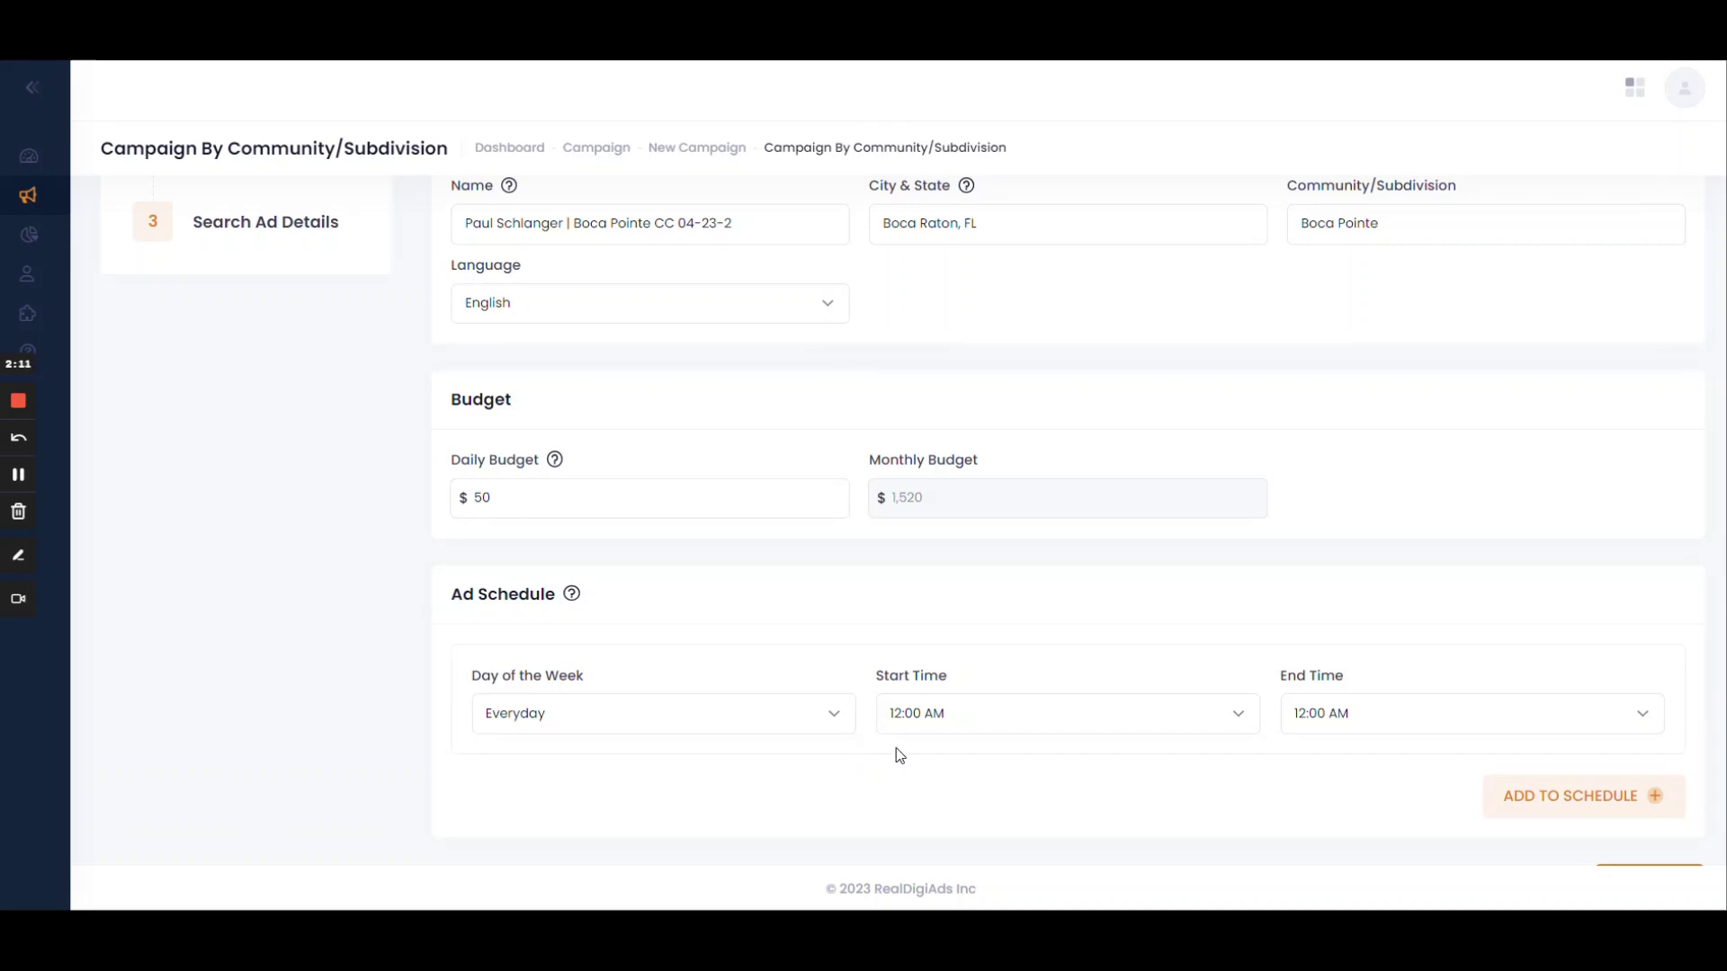
pyautogui.scroll(-2, 1631, 822)
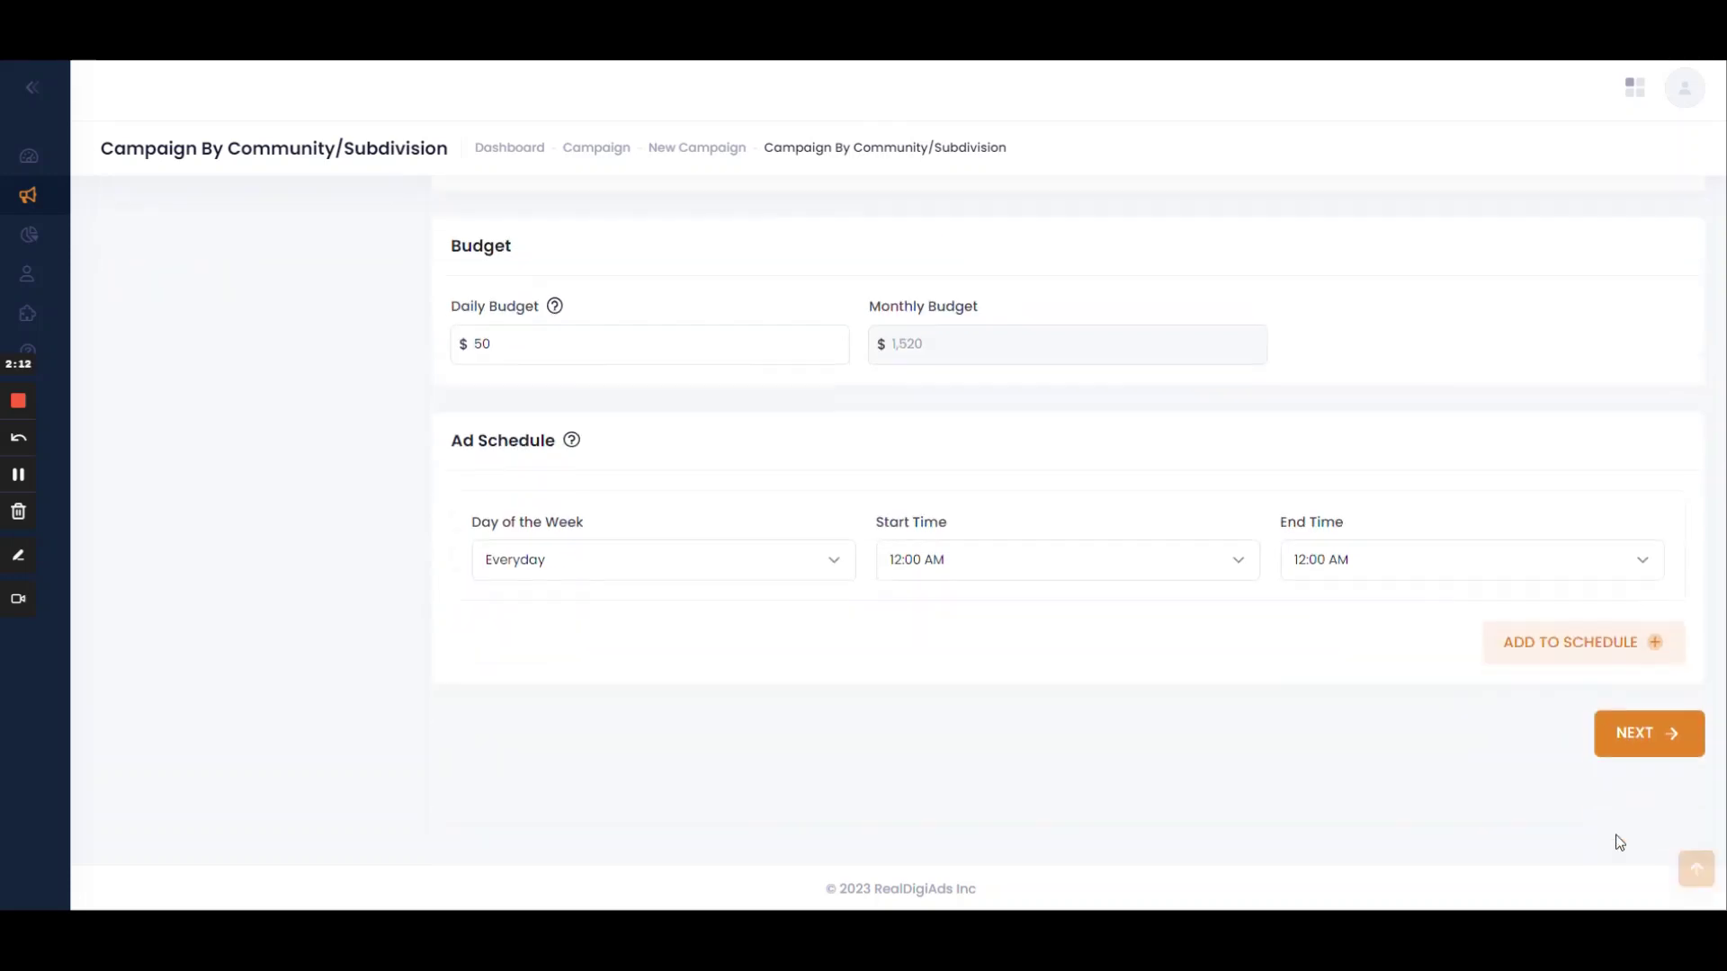
pyautogui.click(1663, 748)
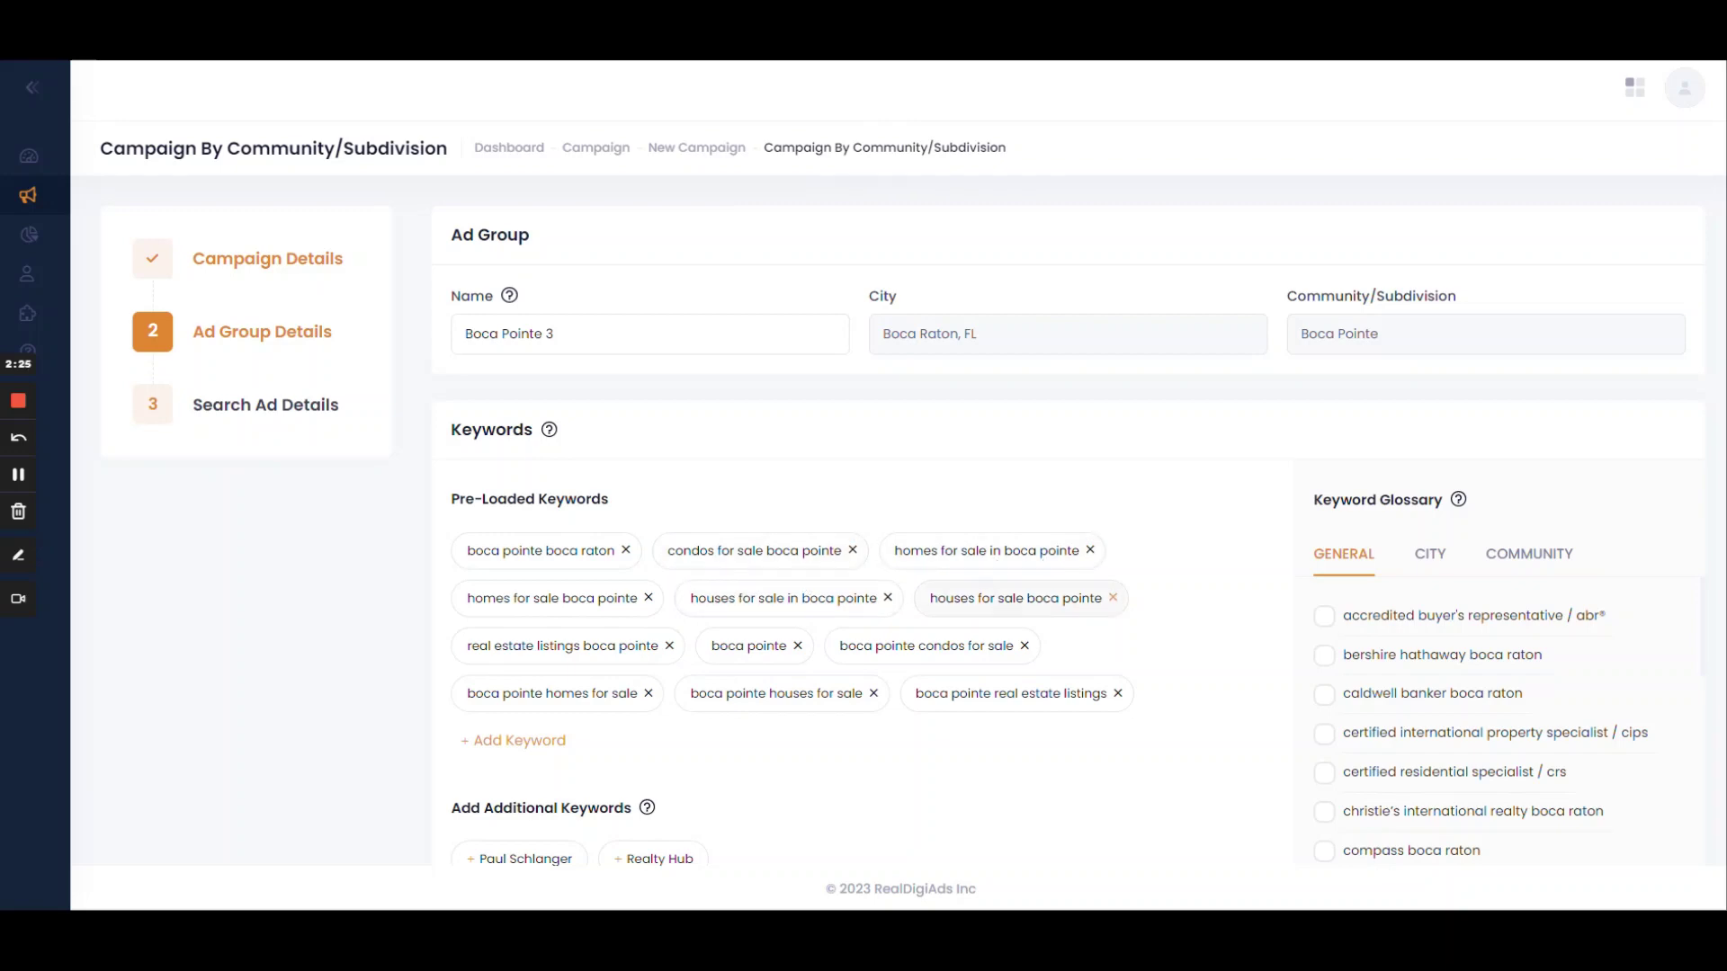
# Step: Add the suggested agent name and "Realty Hub" to the ad group's keywords
pyautogui.scroll(-2, 1112, 513)
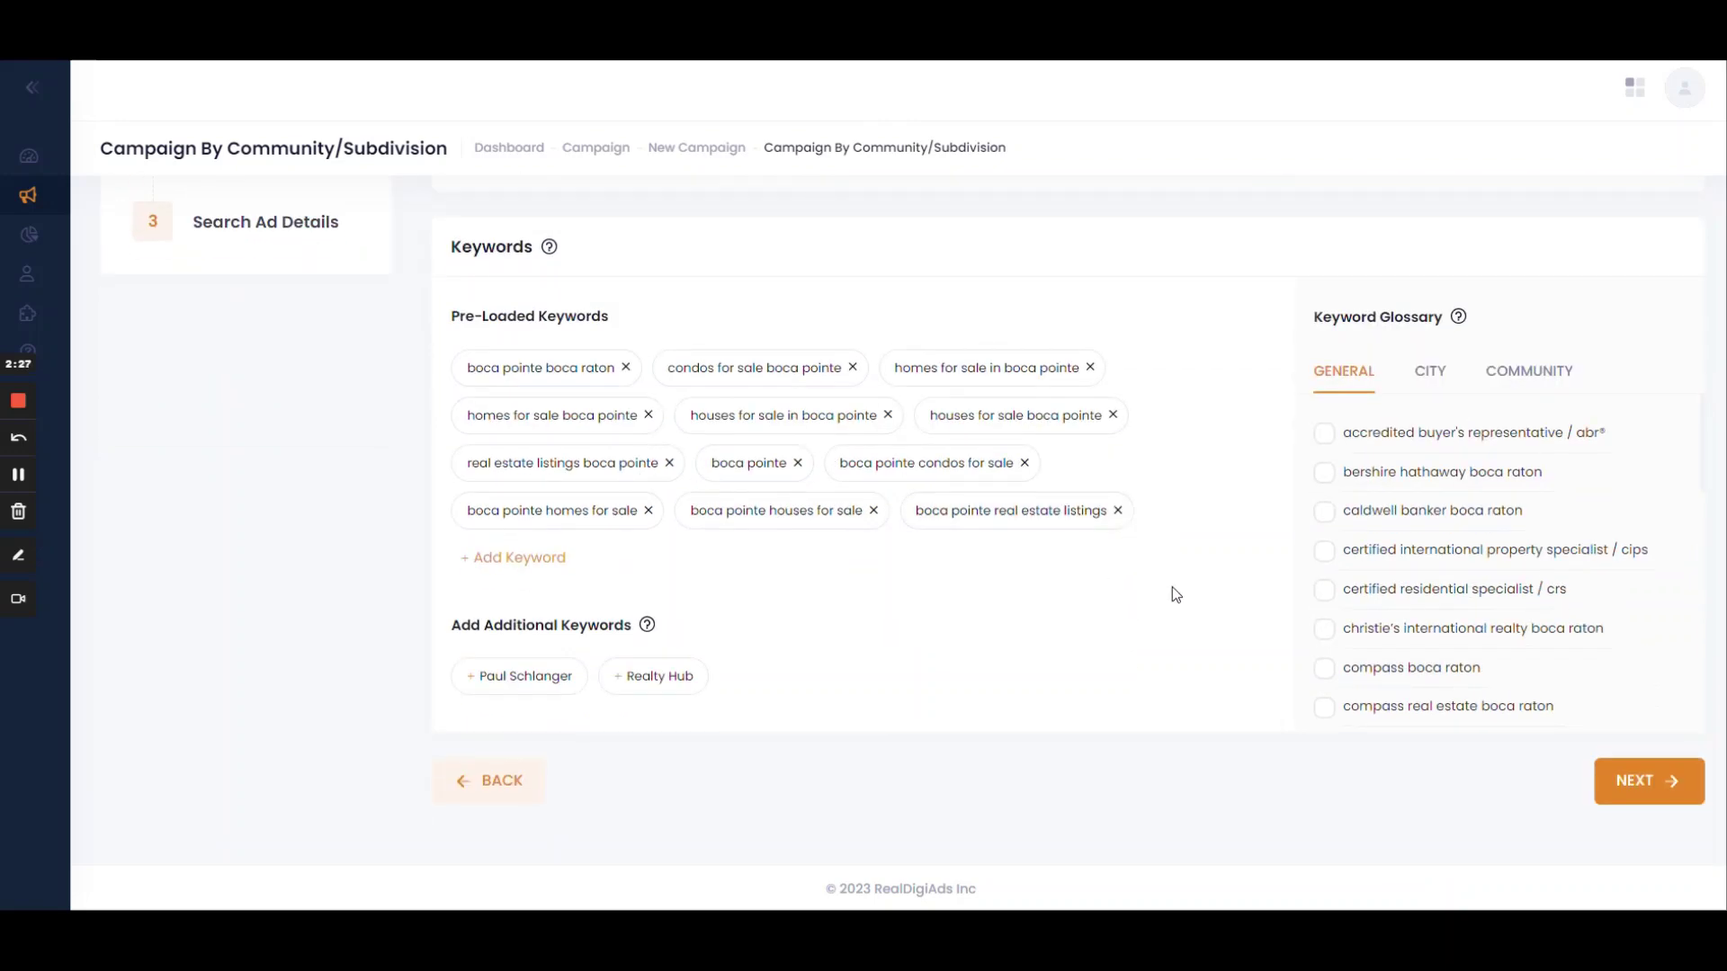
pyautogui.click(544, 687)
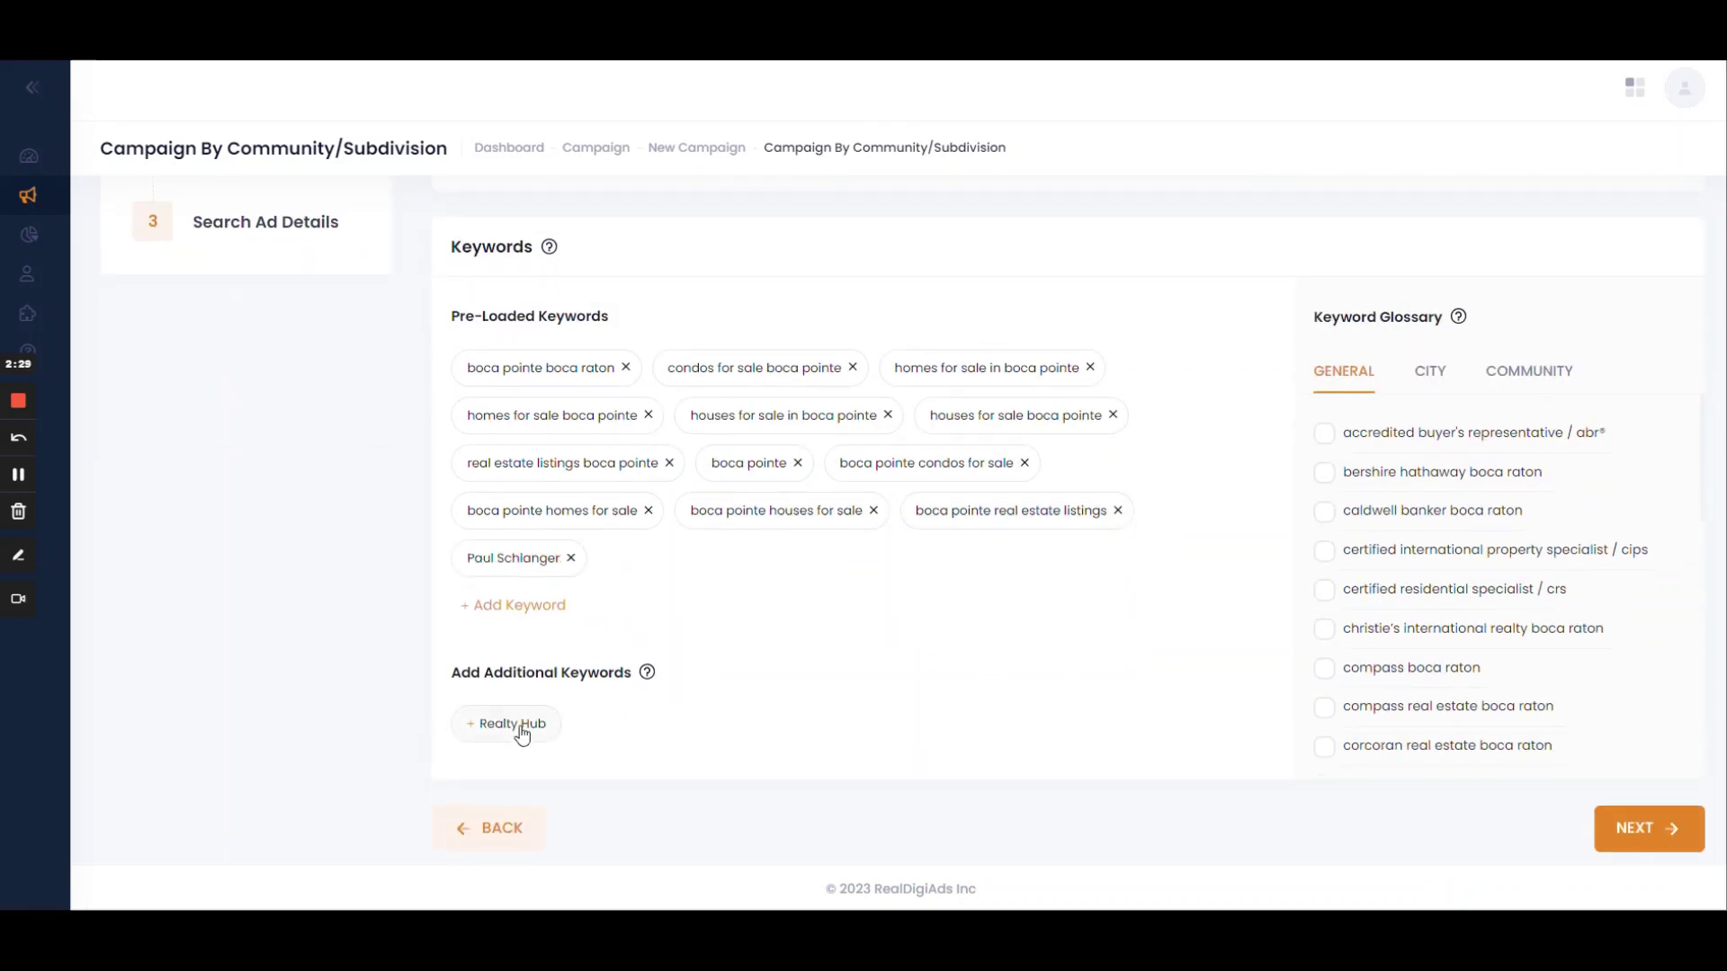
pyautogui.click(520, 730)
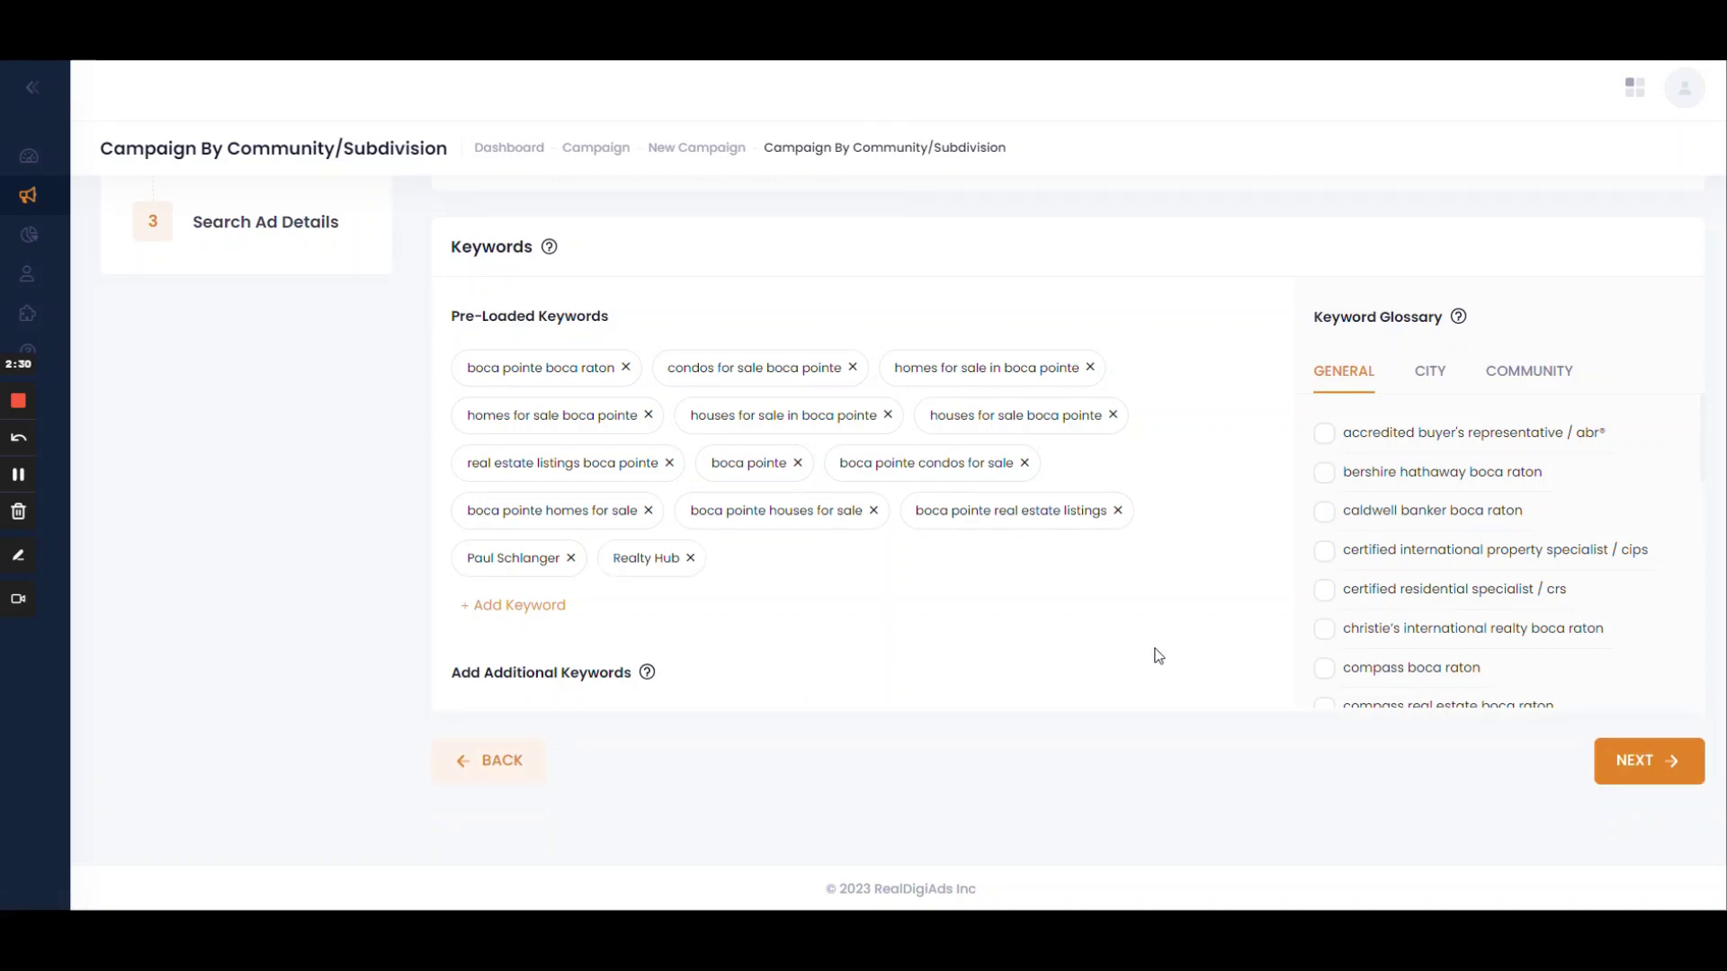
# Step: Review the general keyword glossary and the keyword list, and continue to the search ad details
pyautogui.scroll(-6, 1483, 526)
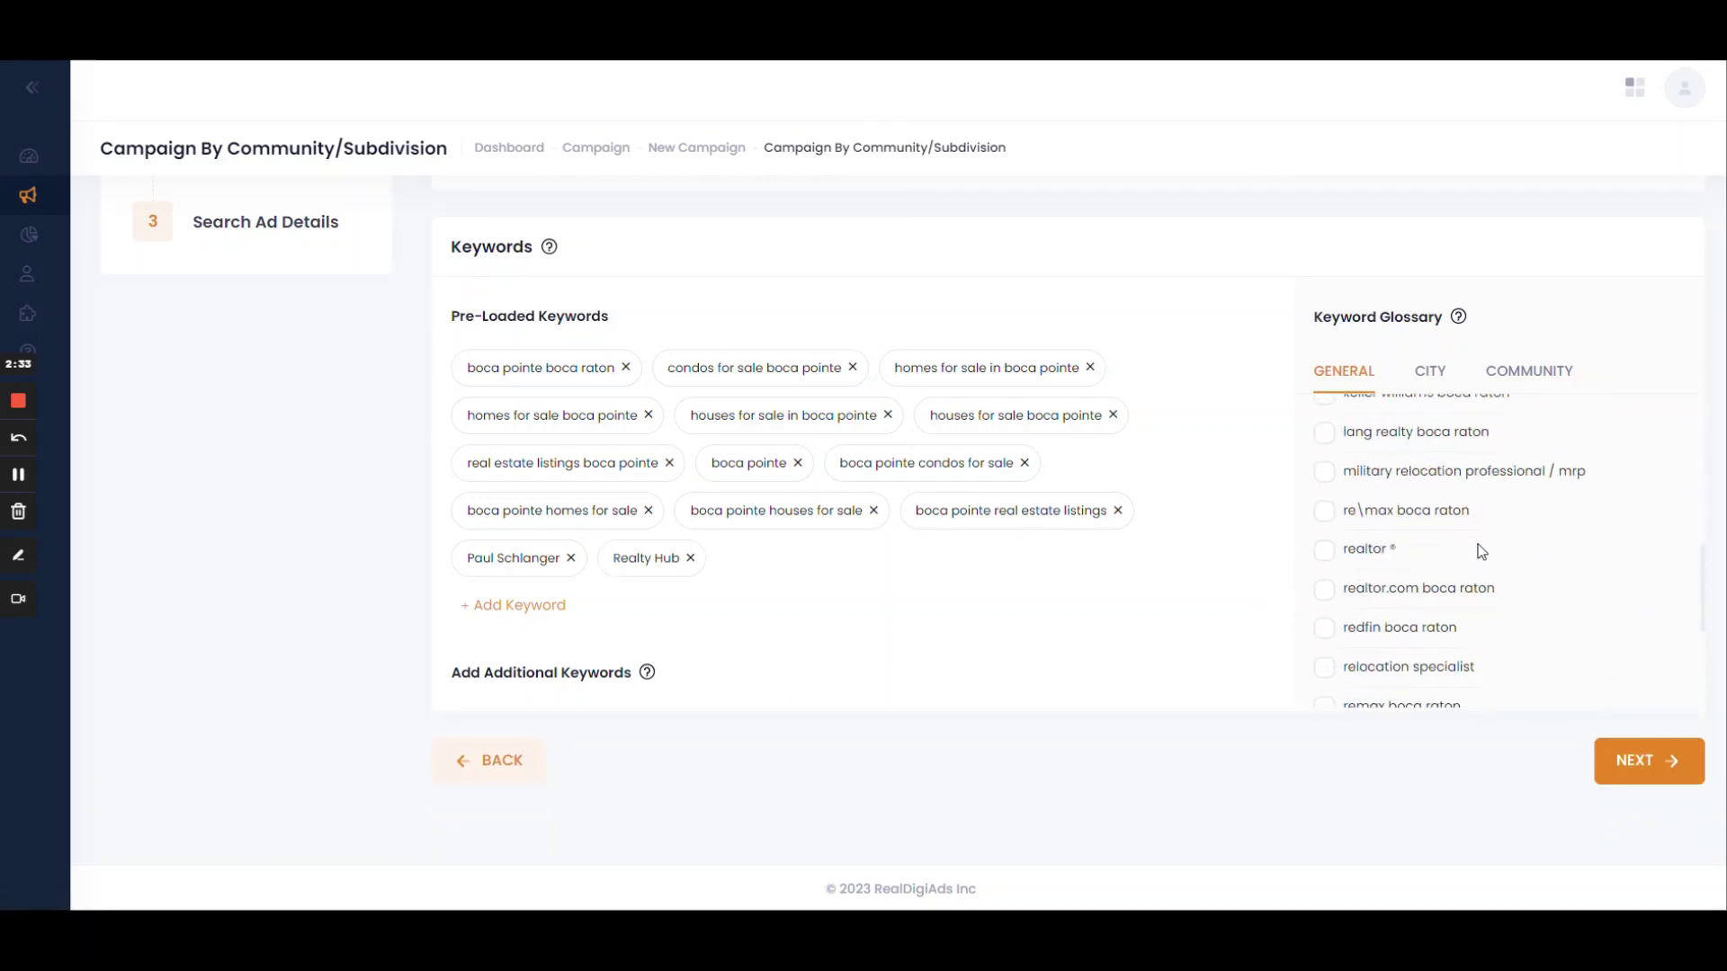
pyautogui.scroll(5, 1475, 559)
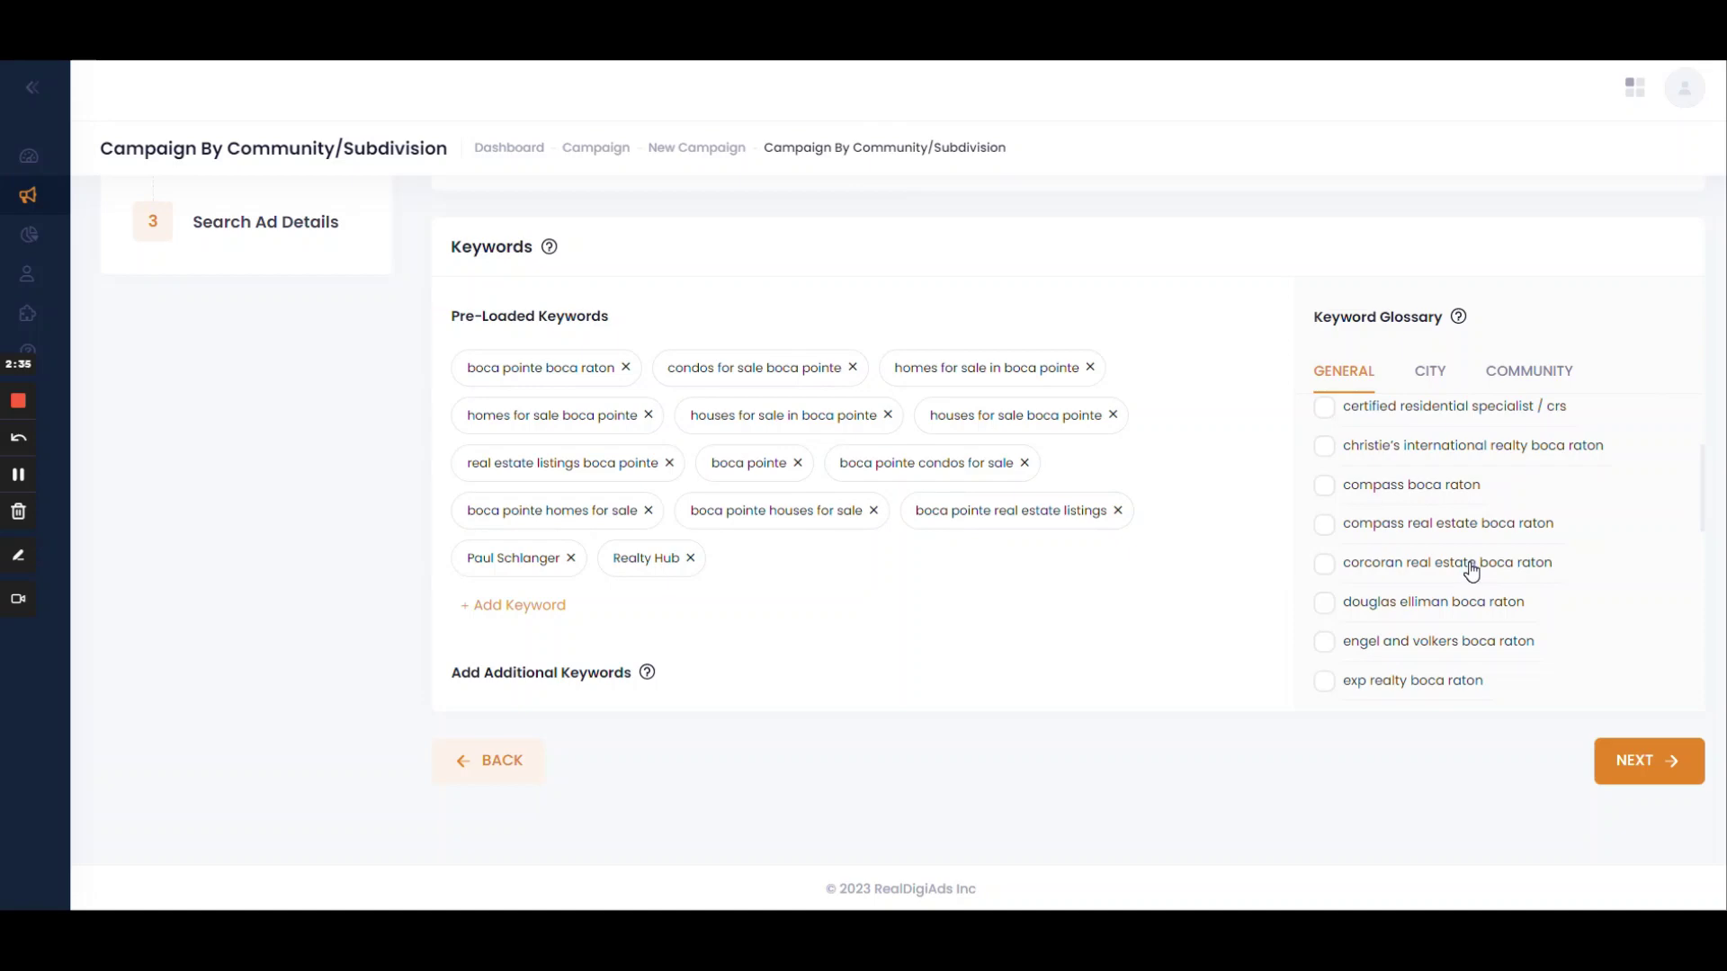
pyautogui.scroll(2, 1054, 662)
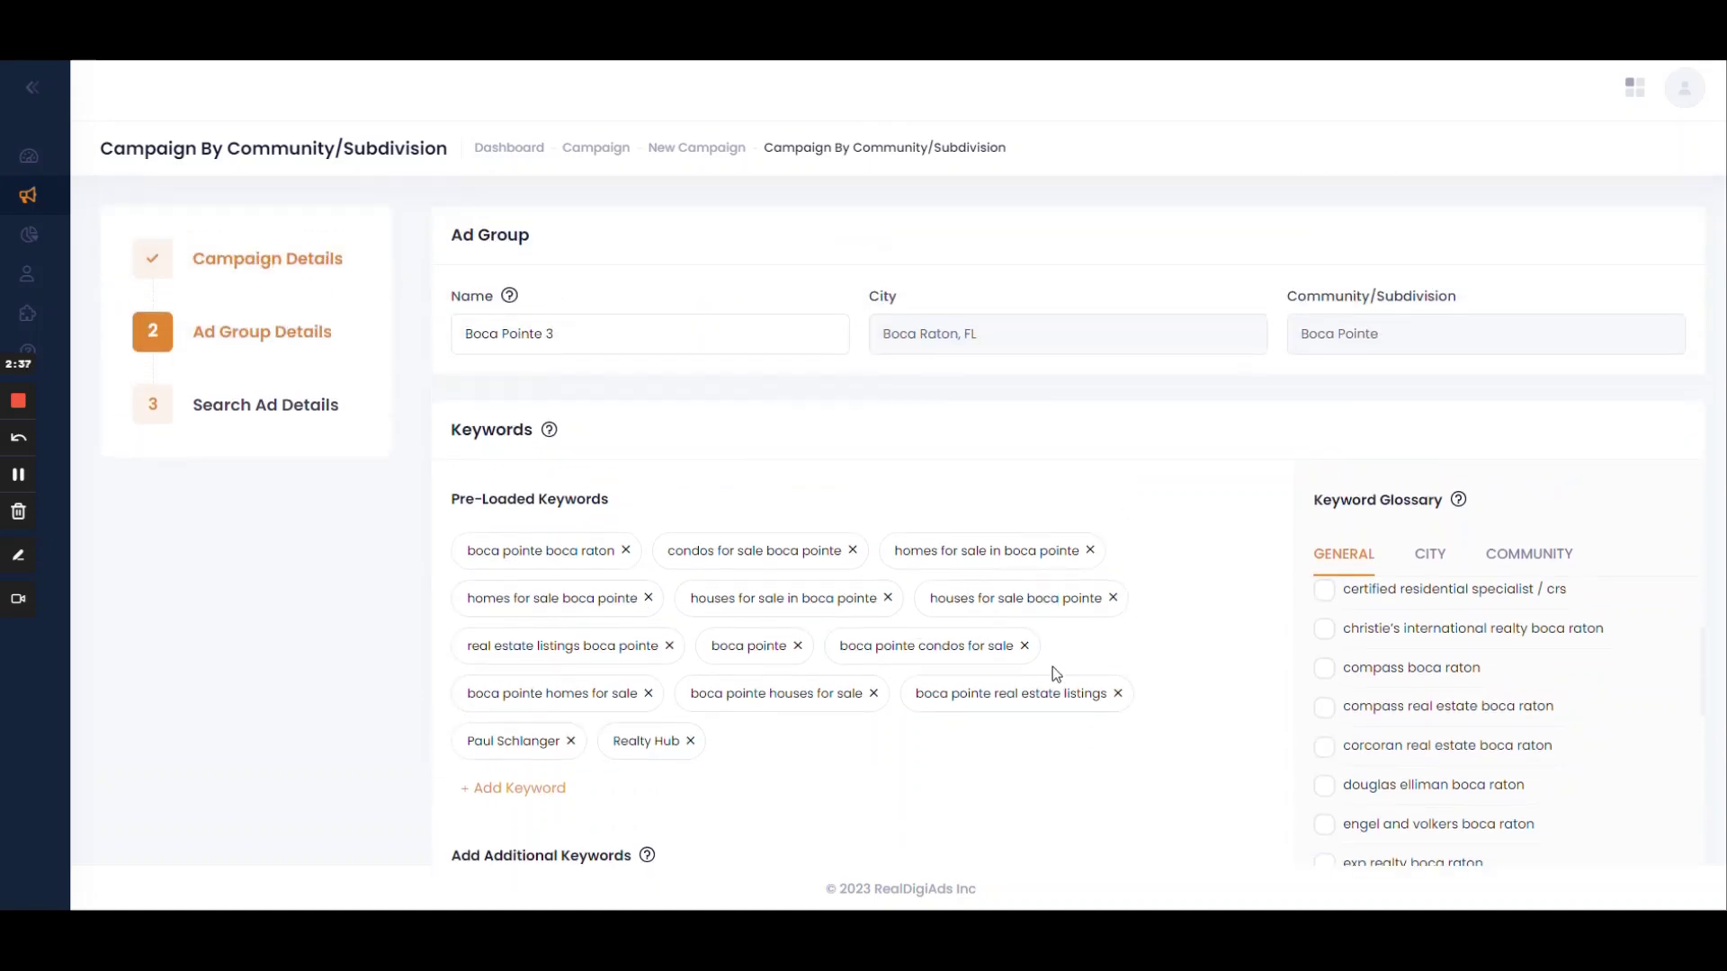
pyautogui.scroll(-3, 1120, 765)
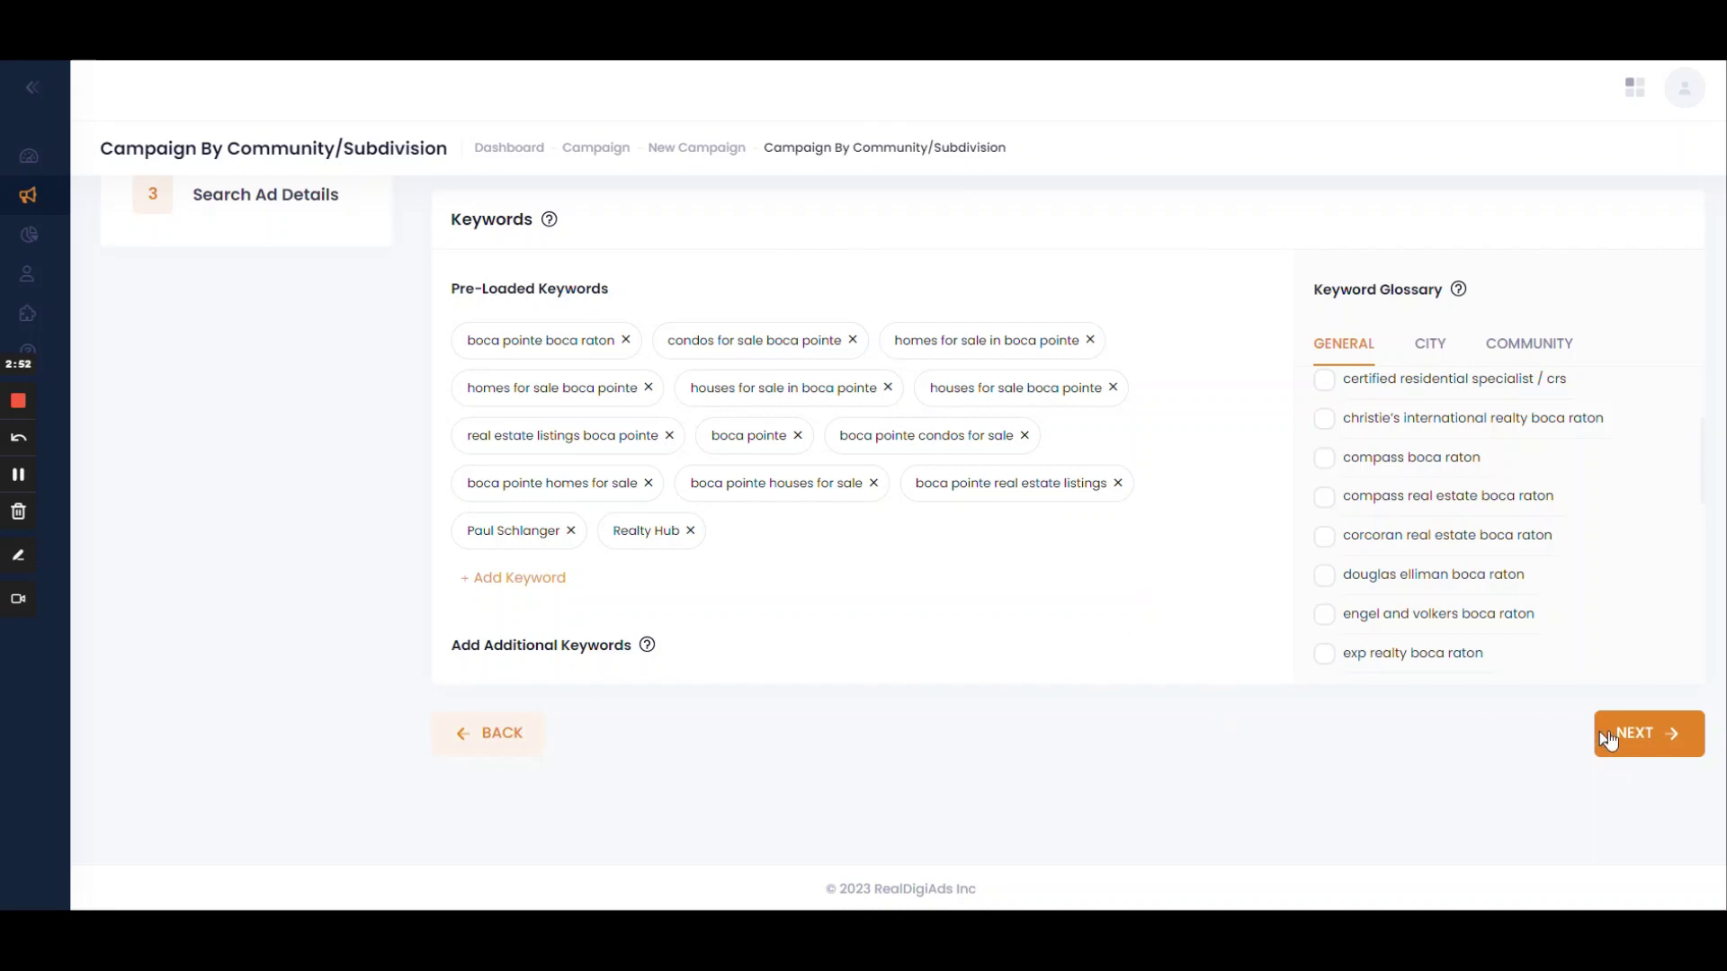
pyautogui.click(1649, 733)
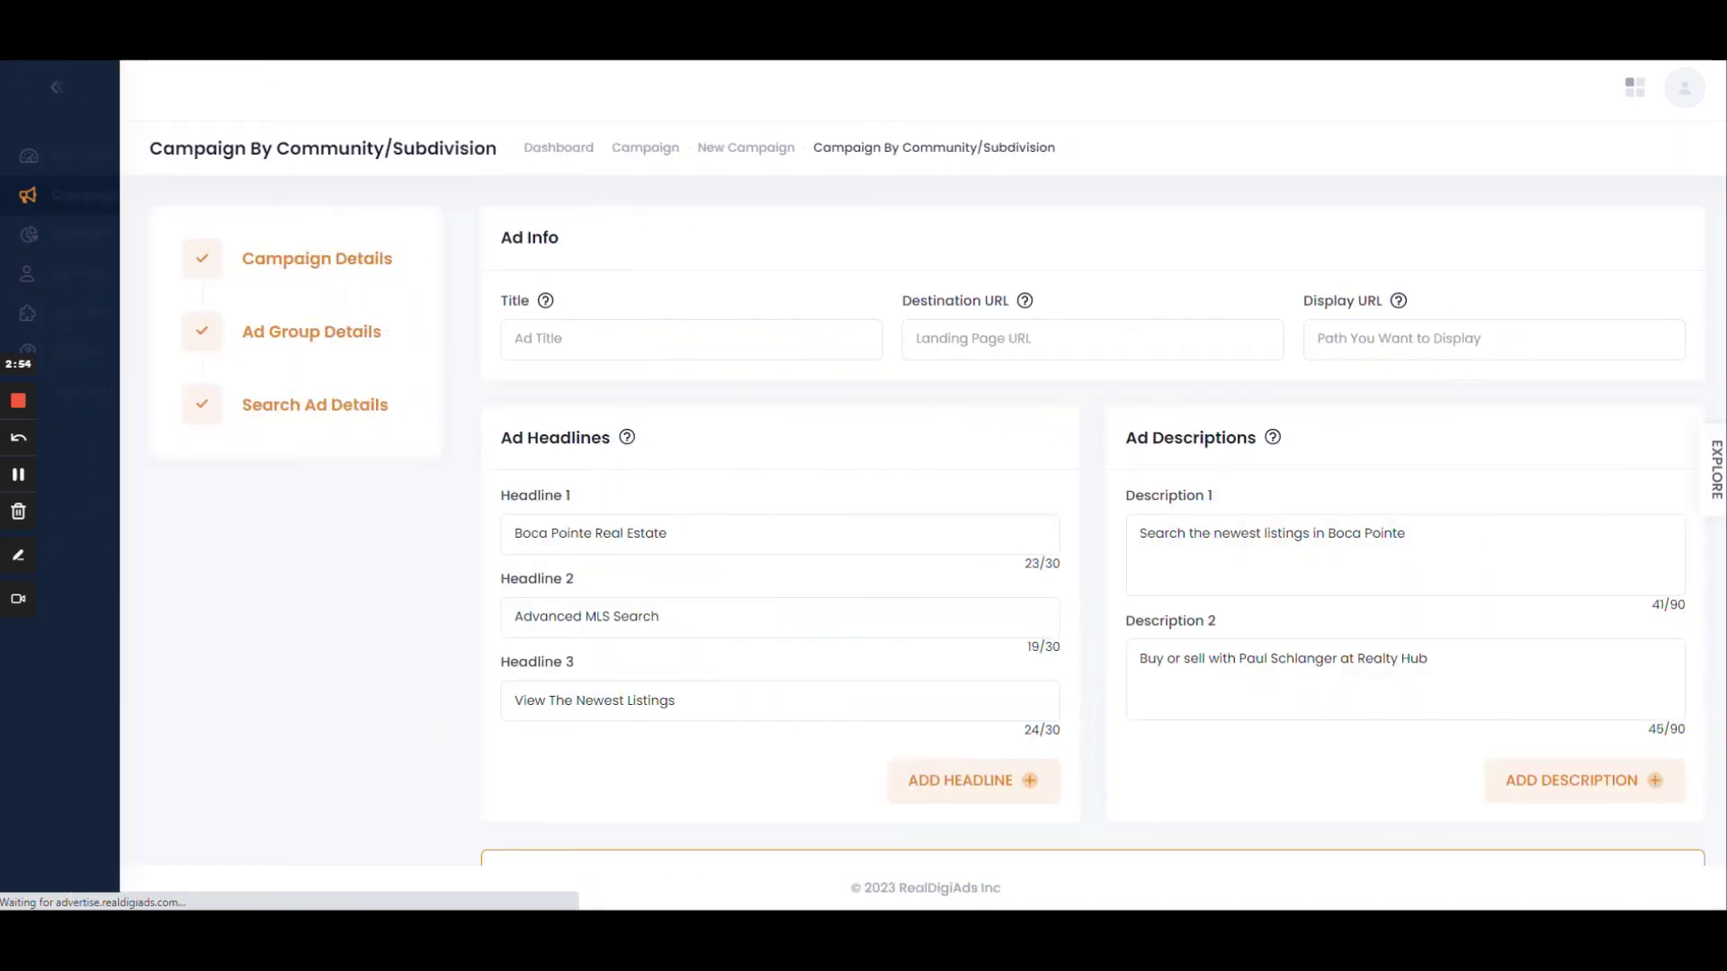
# Step: Title the ad "Boca Pointe CC 04-23-2"
pyautogui.click(466, 339)
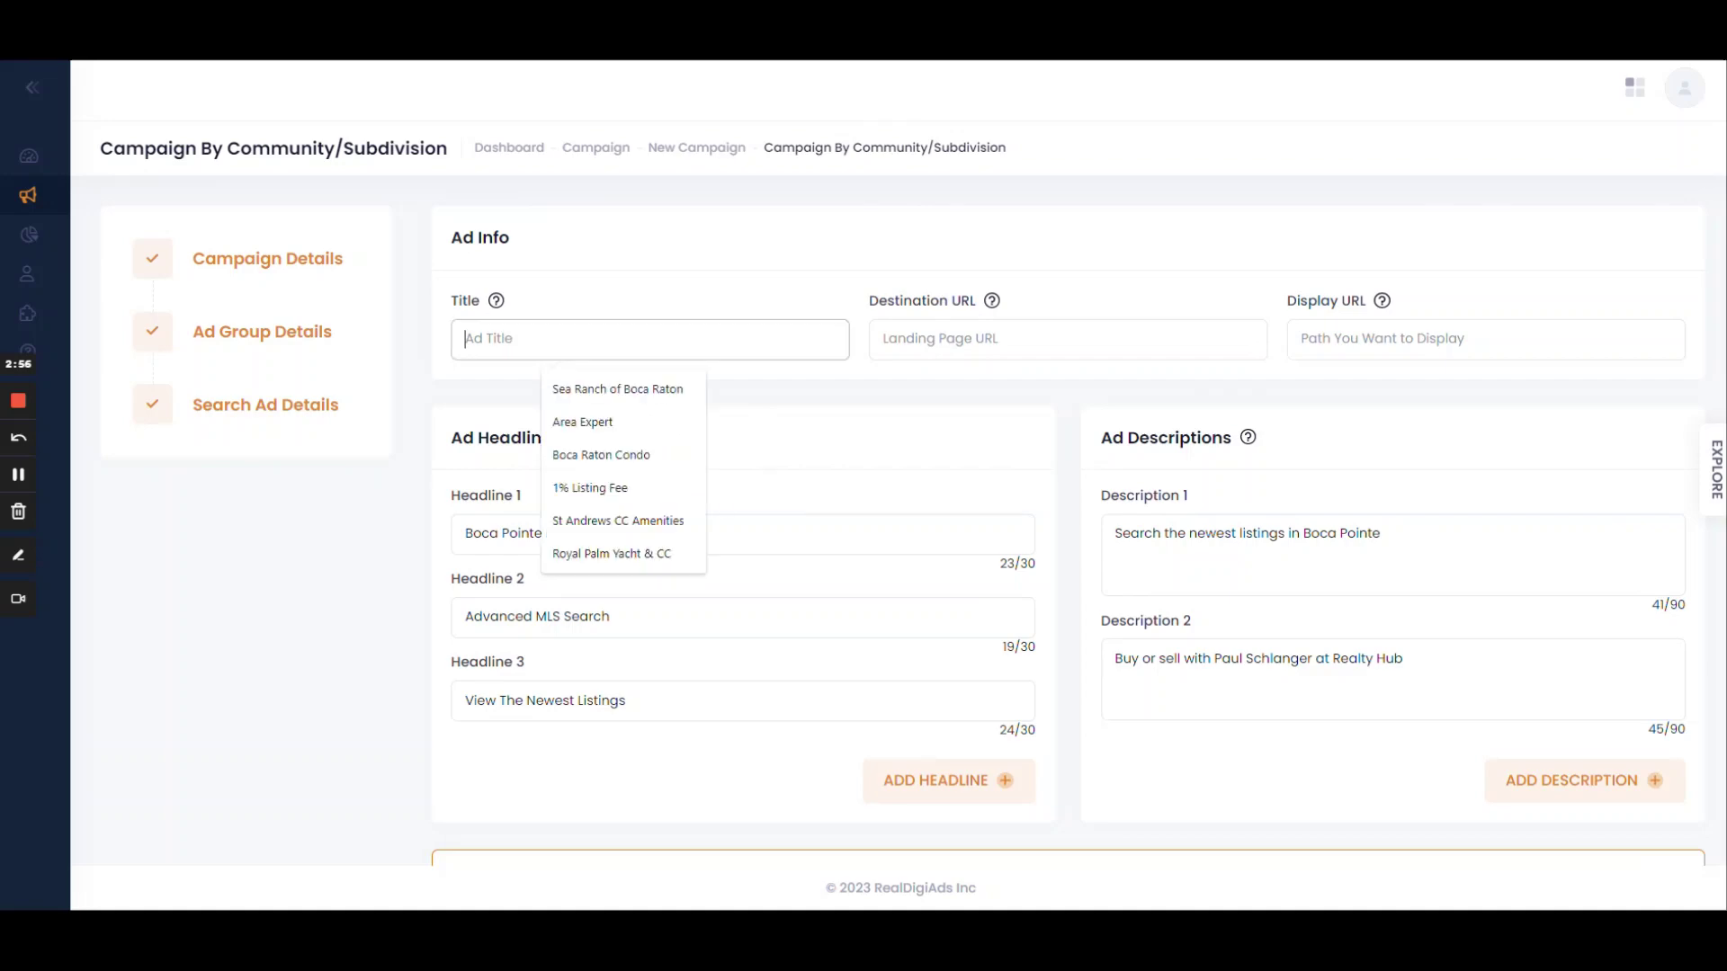
pyautogui.write('Boca ')
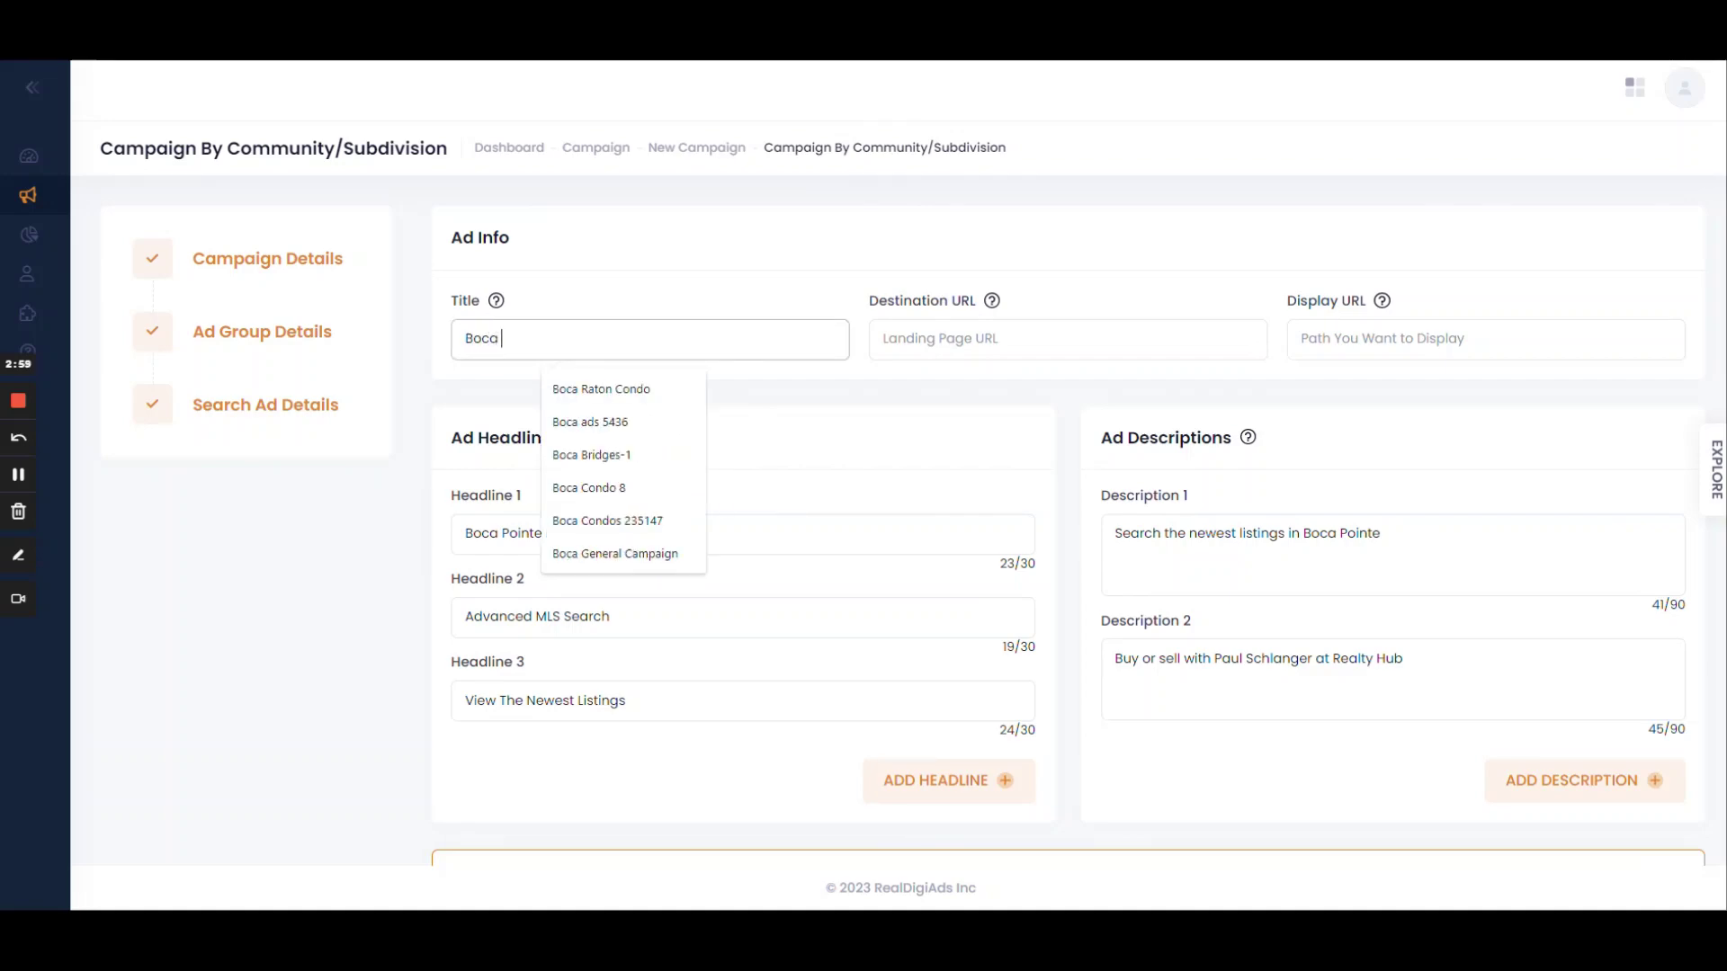
pyautogui.write('Pointe')
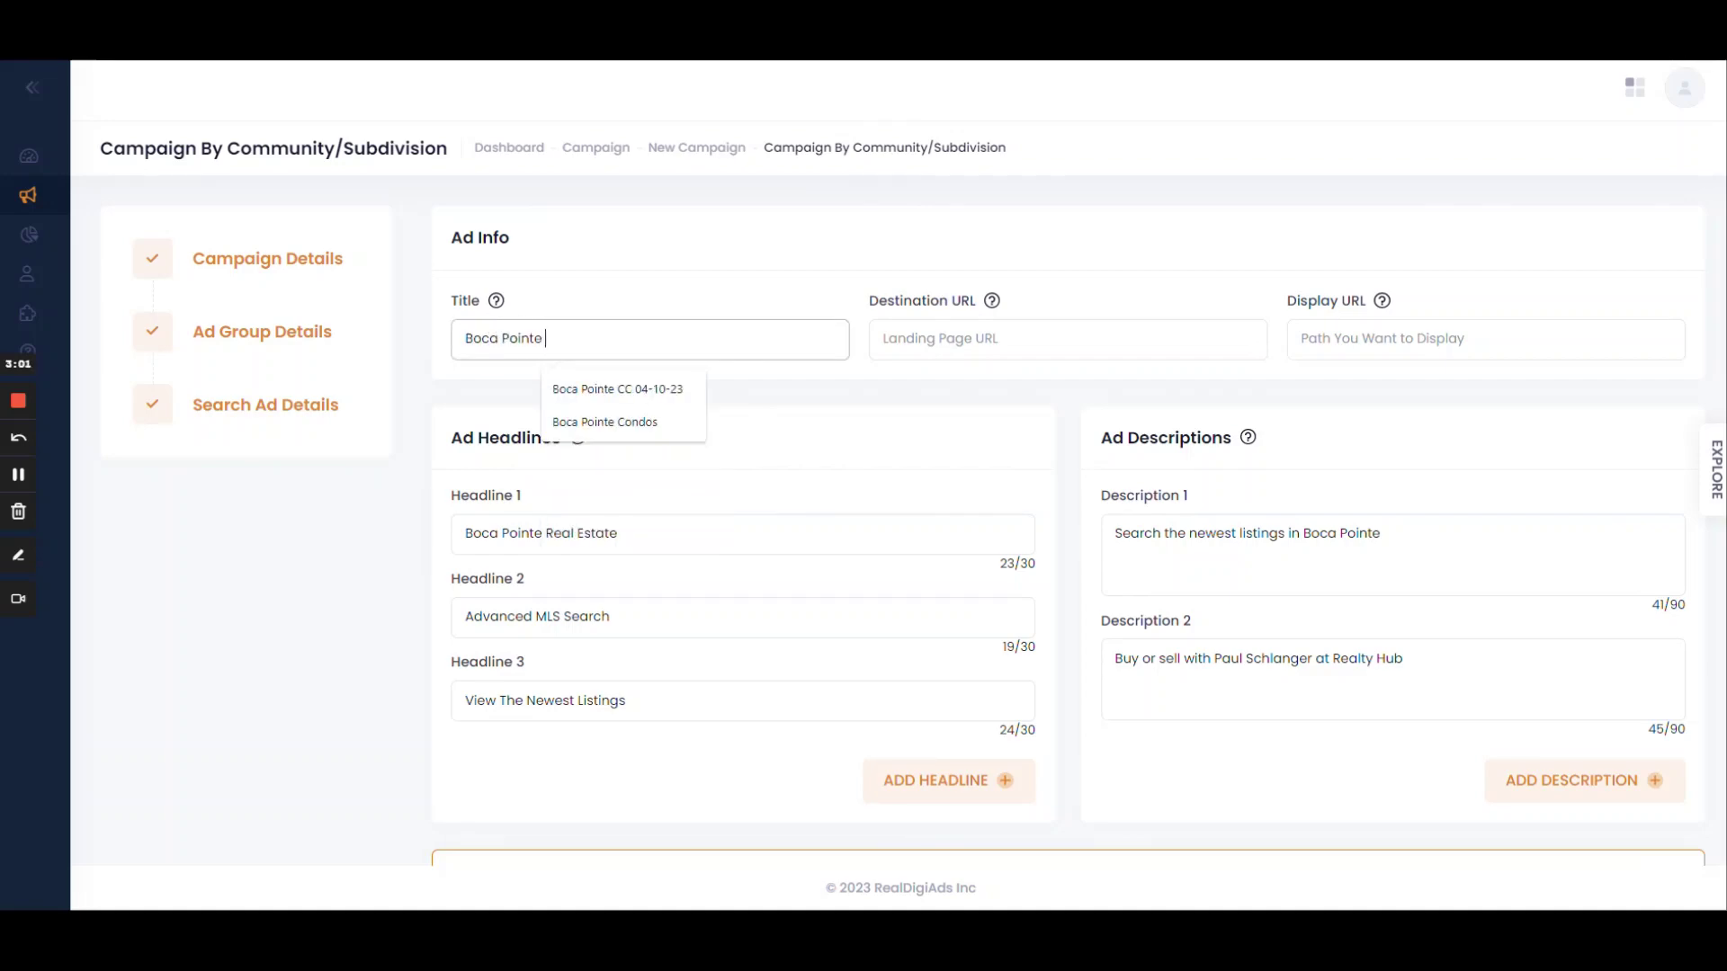
pyautogui.write(' CC 04-2')
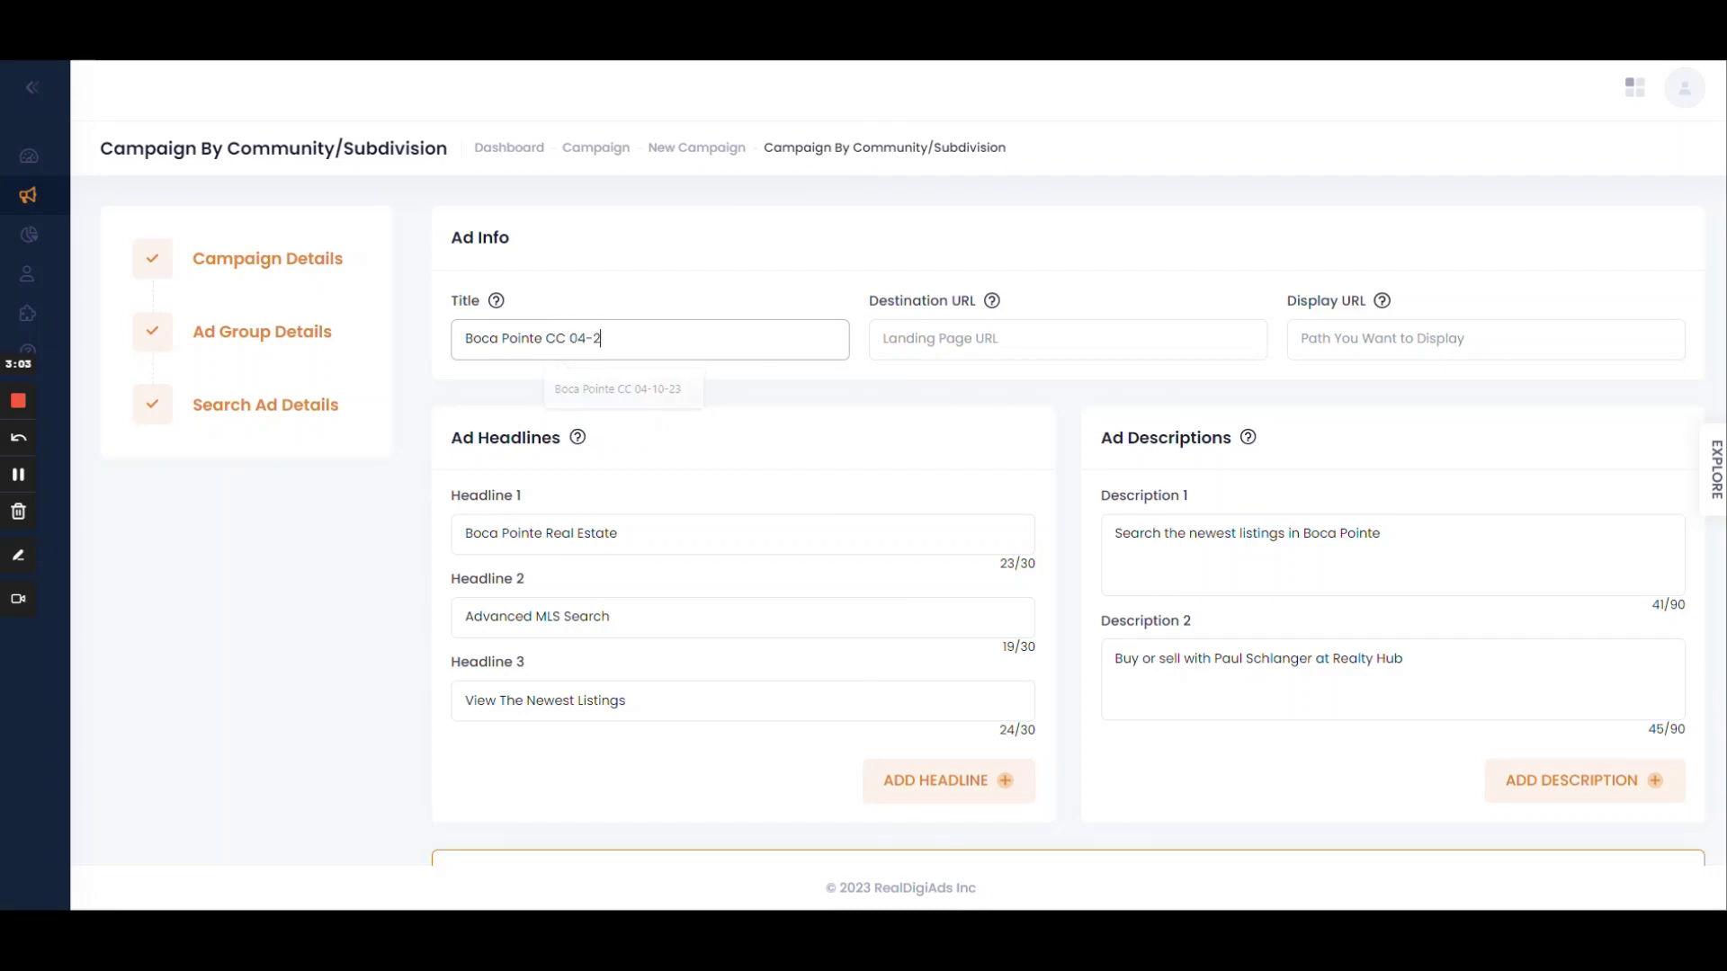
pyautogui.write('3-2')
# Step: Paste the copied link as the ad's destination URL
pyautogui.click(989, 339)
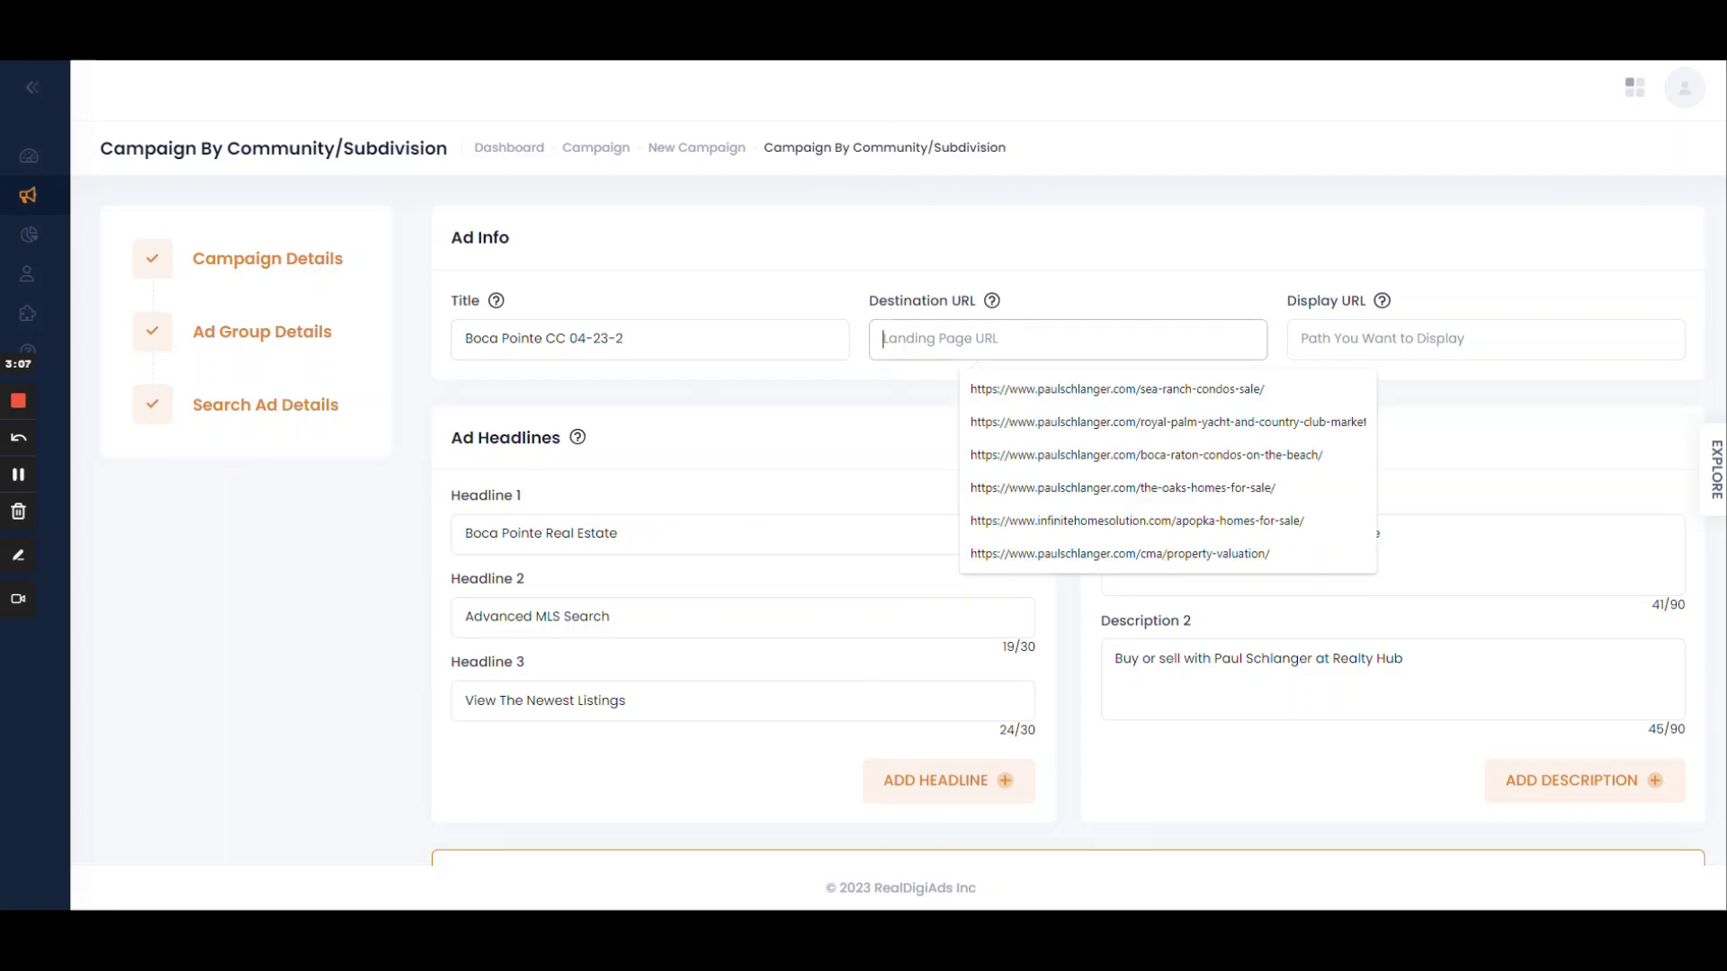
pyautogui.hotkey('ctrl', 'v')
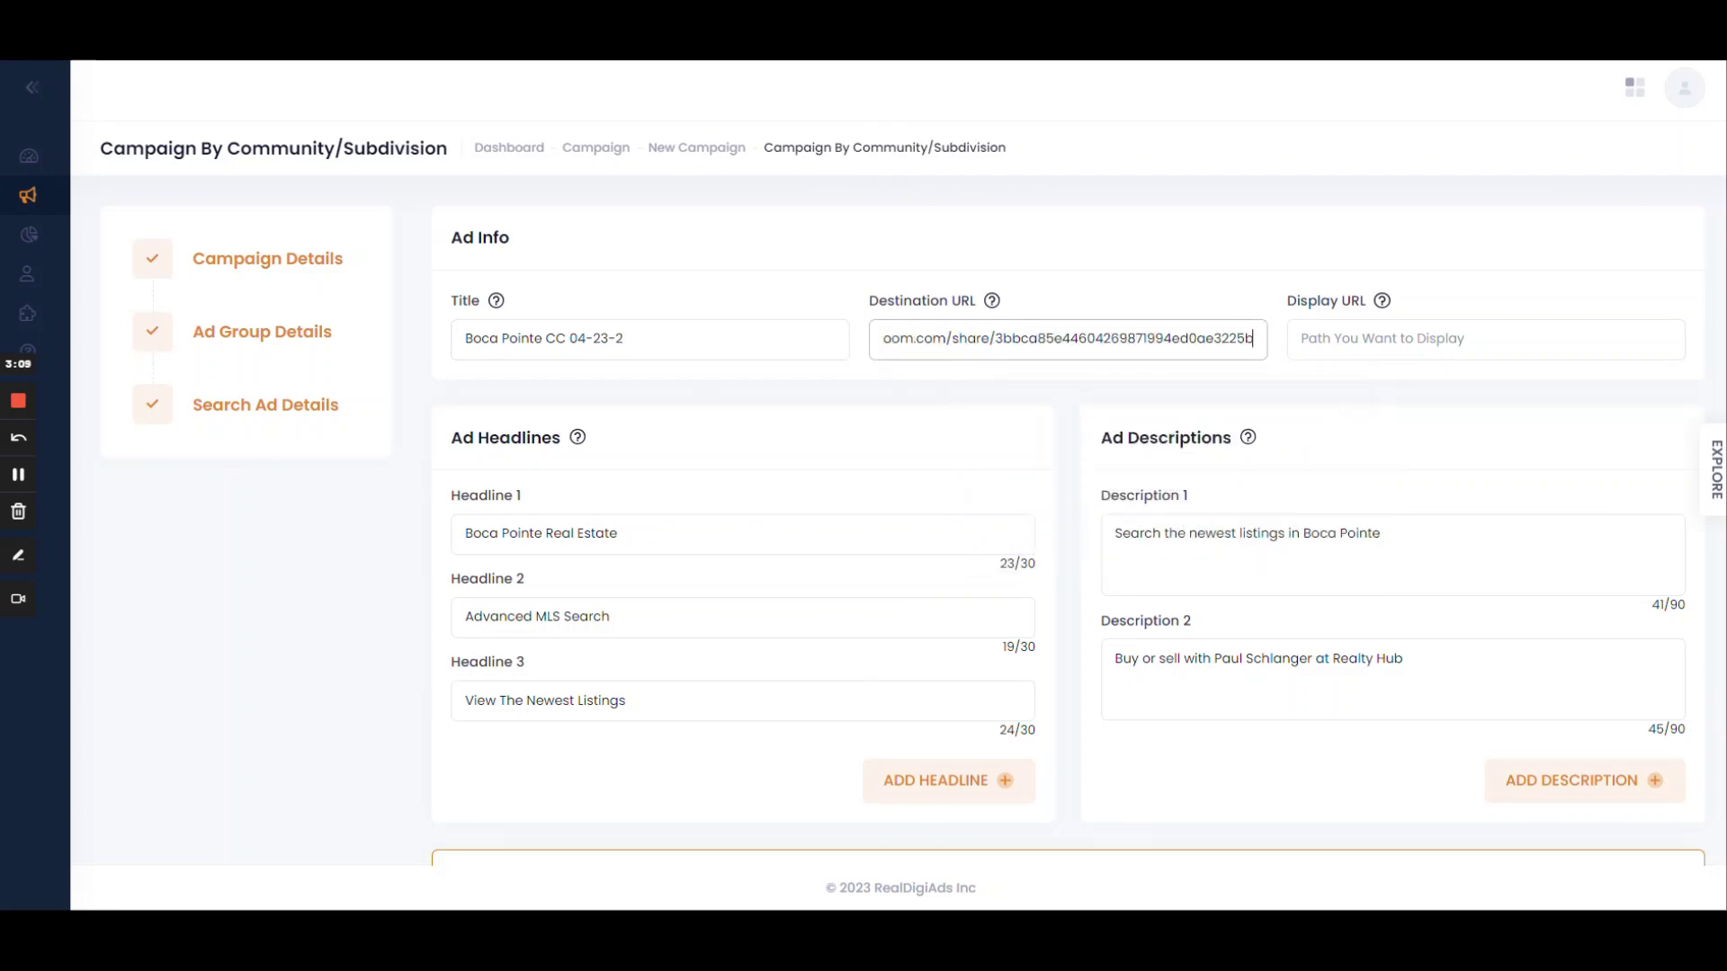
pyautogui.moveTo(1274, 344); pyautogui.dragTo(851, 344)
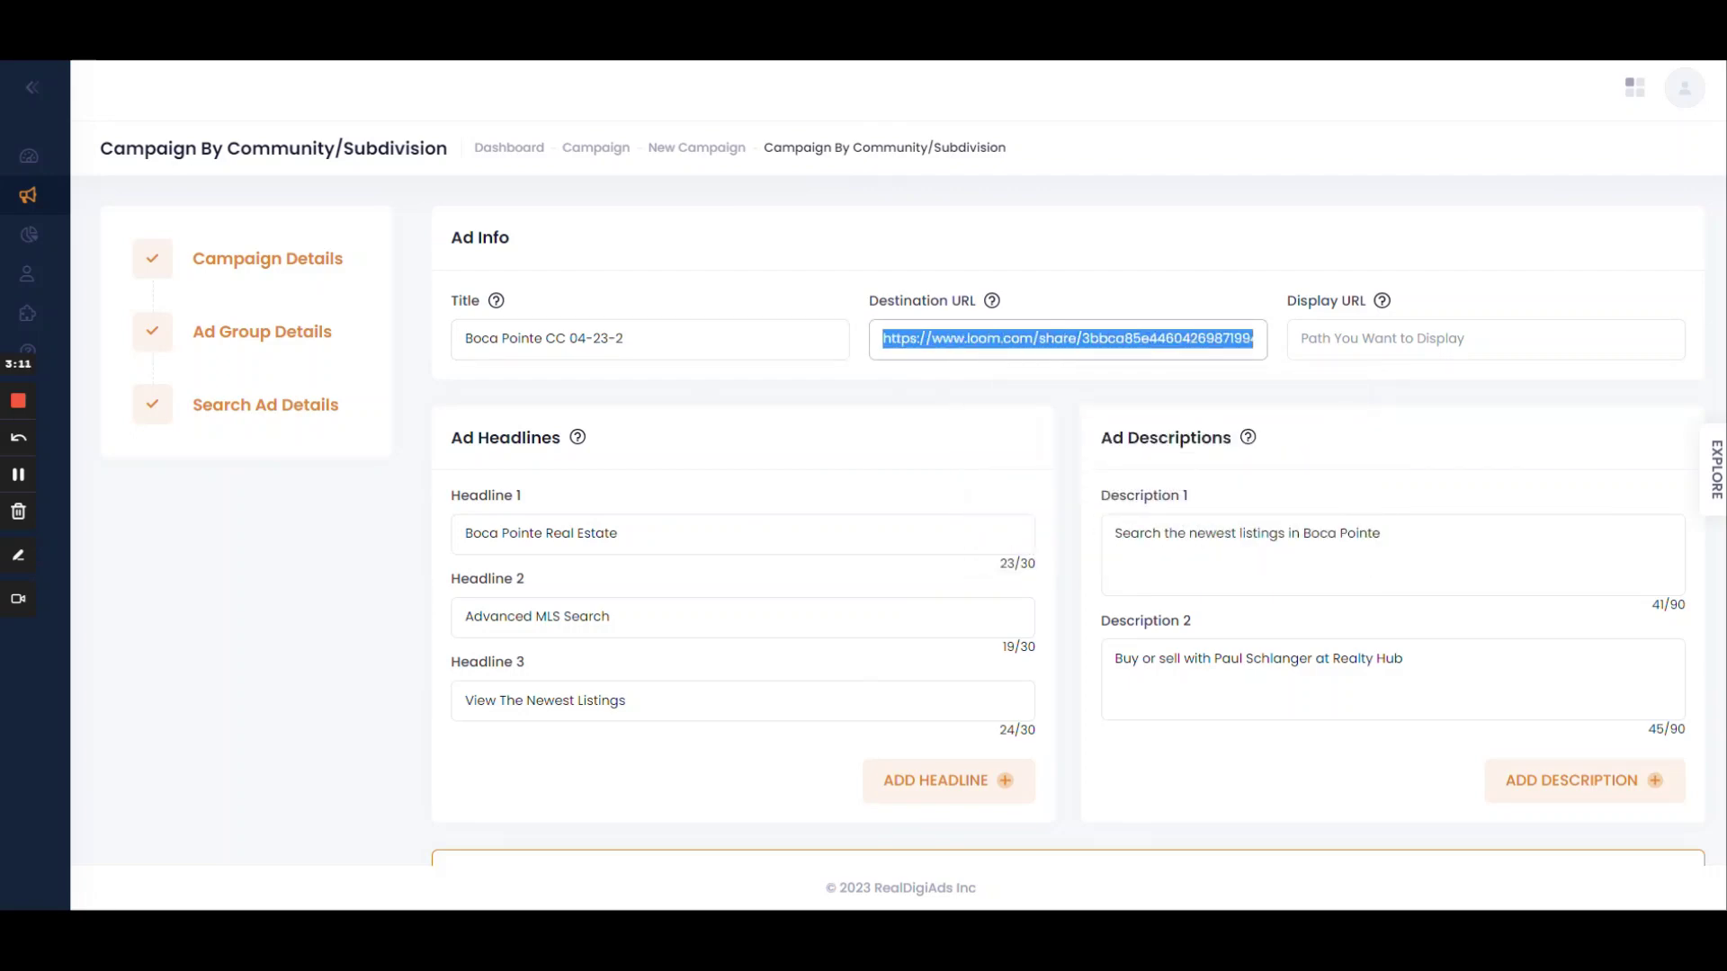
pyautogui.press('BackSpace')
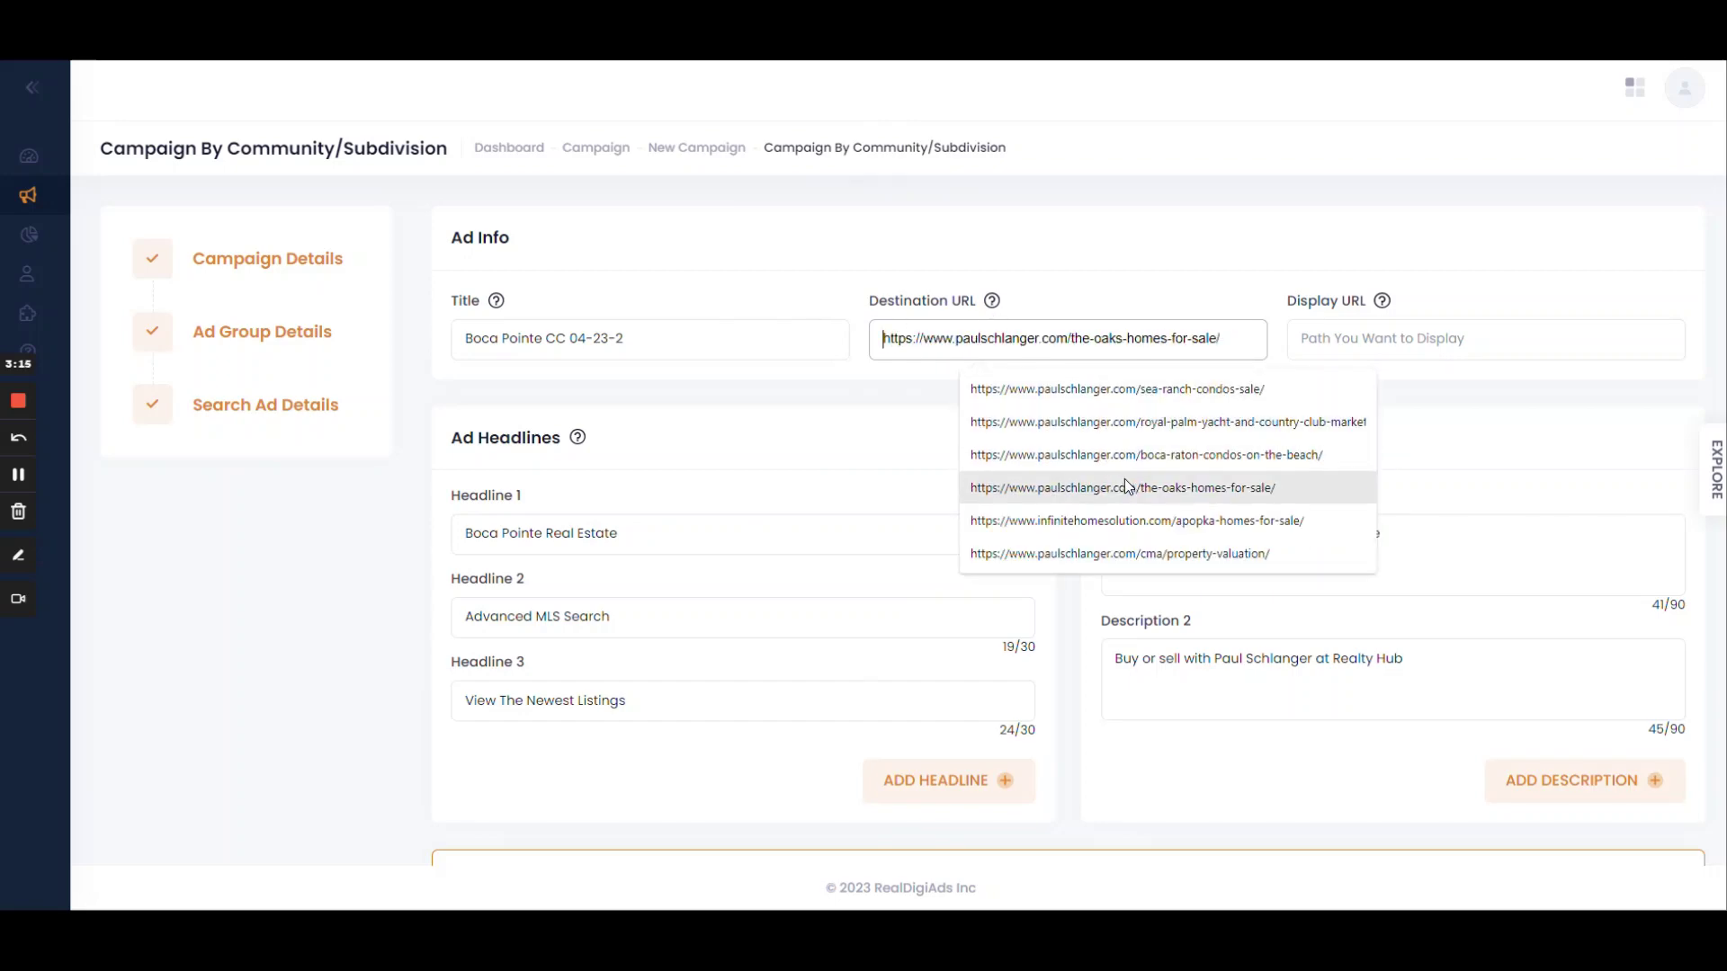
pyautogui.click(1138, 555)
pyautogui.click(1331, 347)
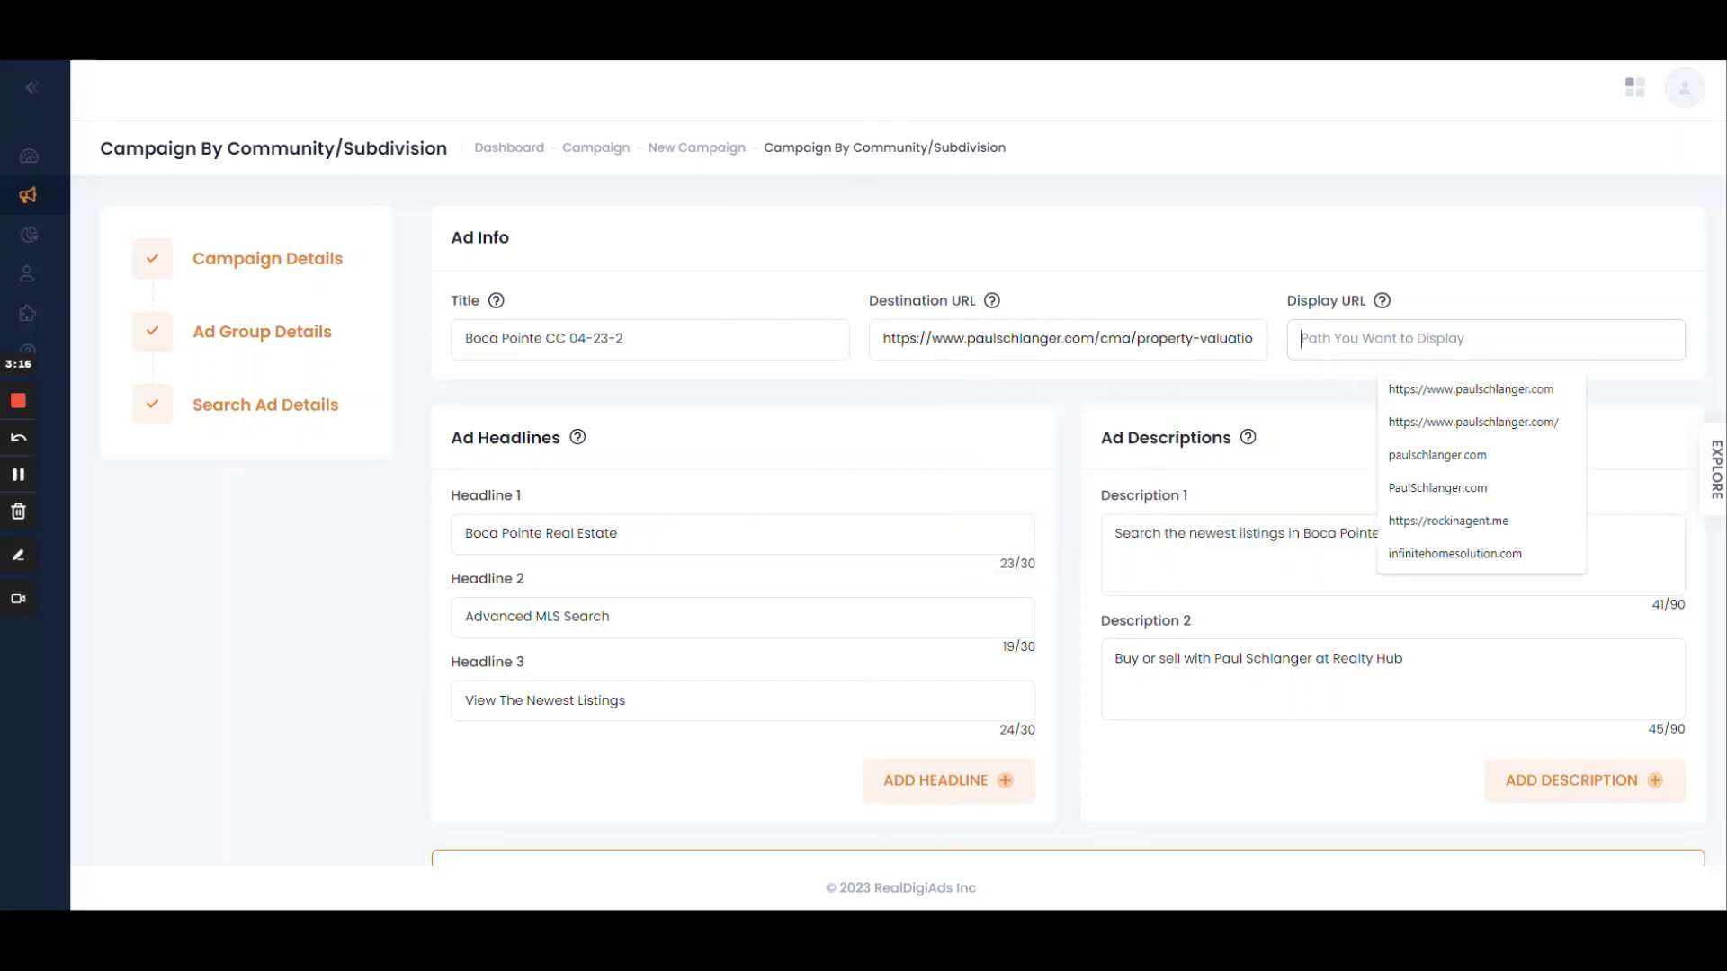
pyautogui.click(1429, 391)
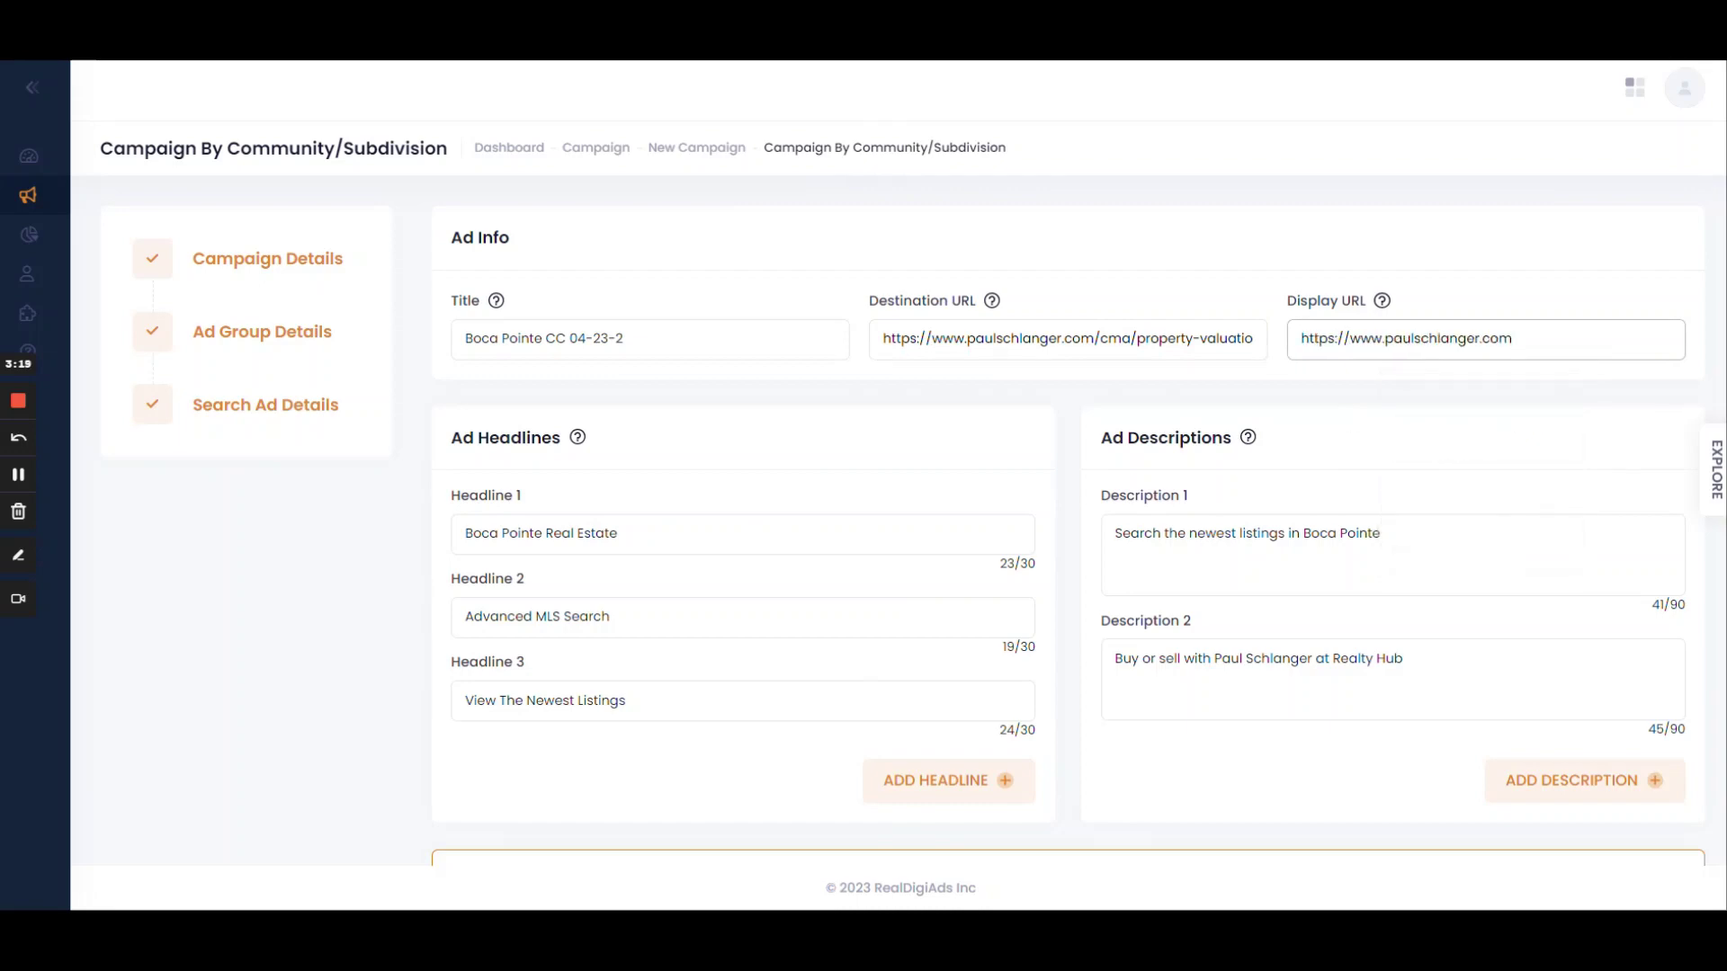
# Step: Add the suggested headlines "Luxury Homes for Sale" and "New Home & Price Alerts", plus two suggested descriptions, the second being "Come find your new home"
pyautogui.scroll(-2, 911, 572)
pyautogui.click(936, 597)
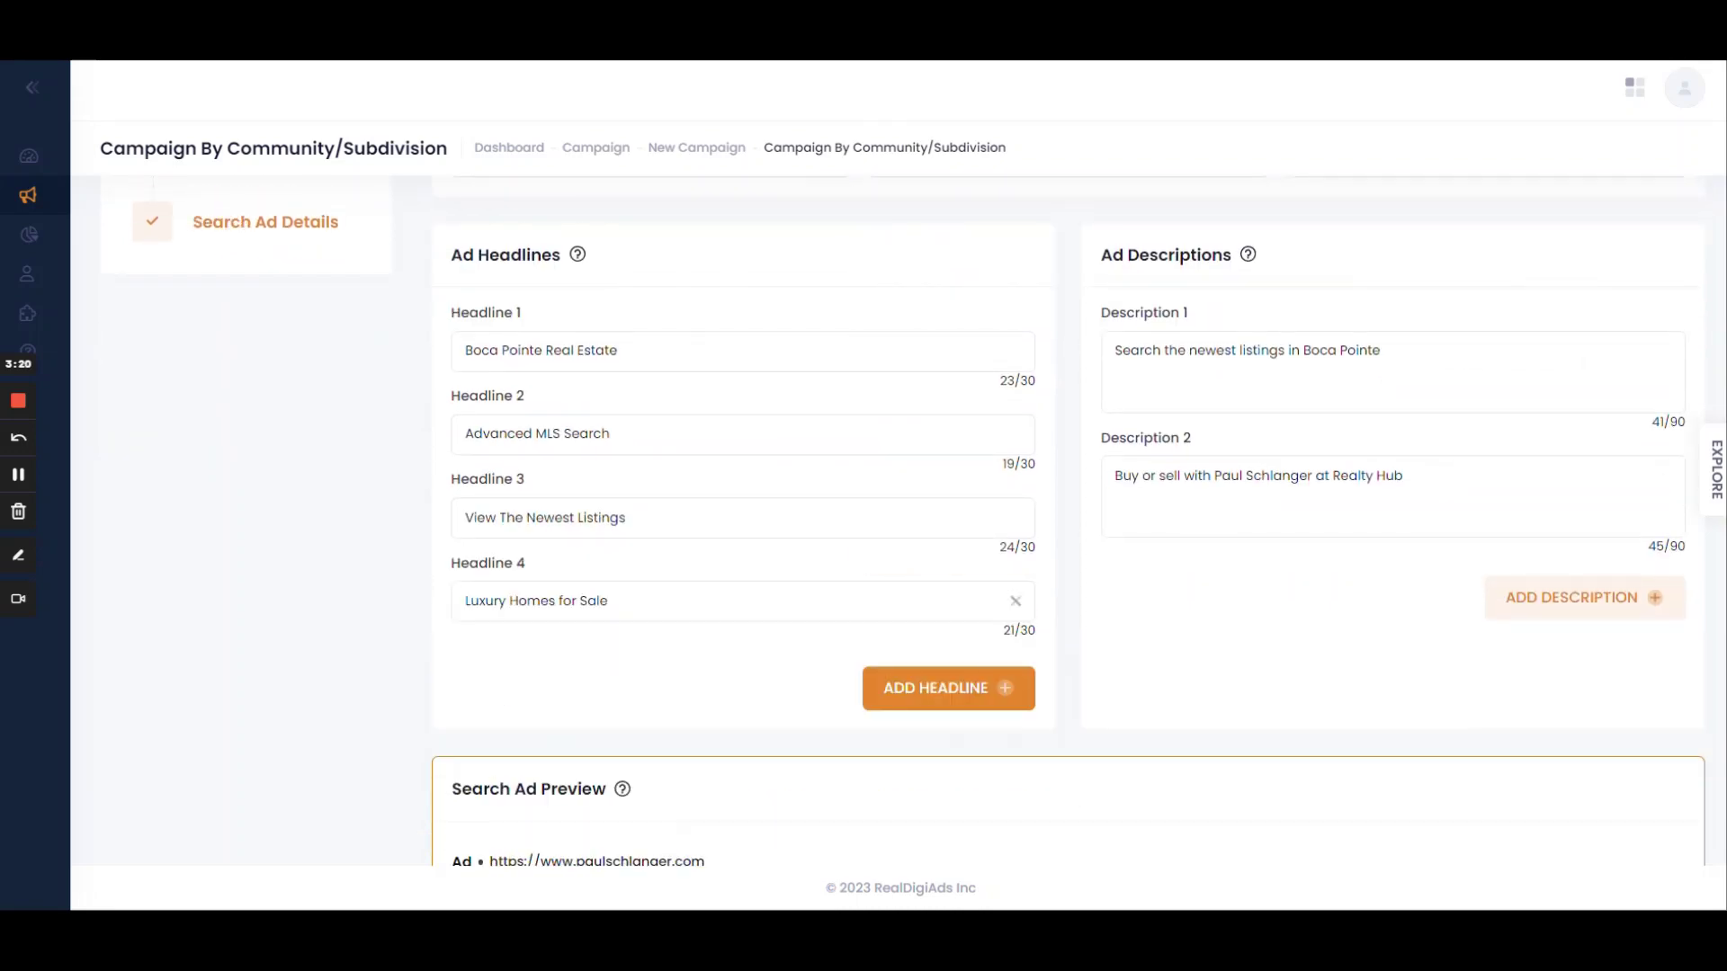
pyautogui.click(962, 691)
pyautogui.click(1553, 603)
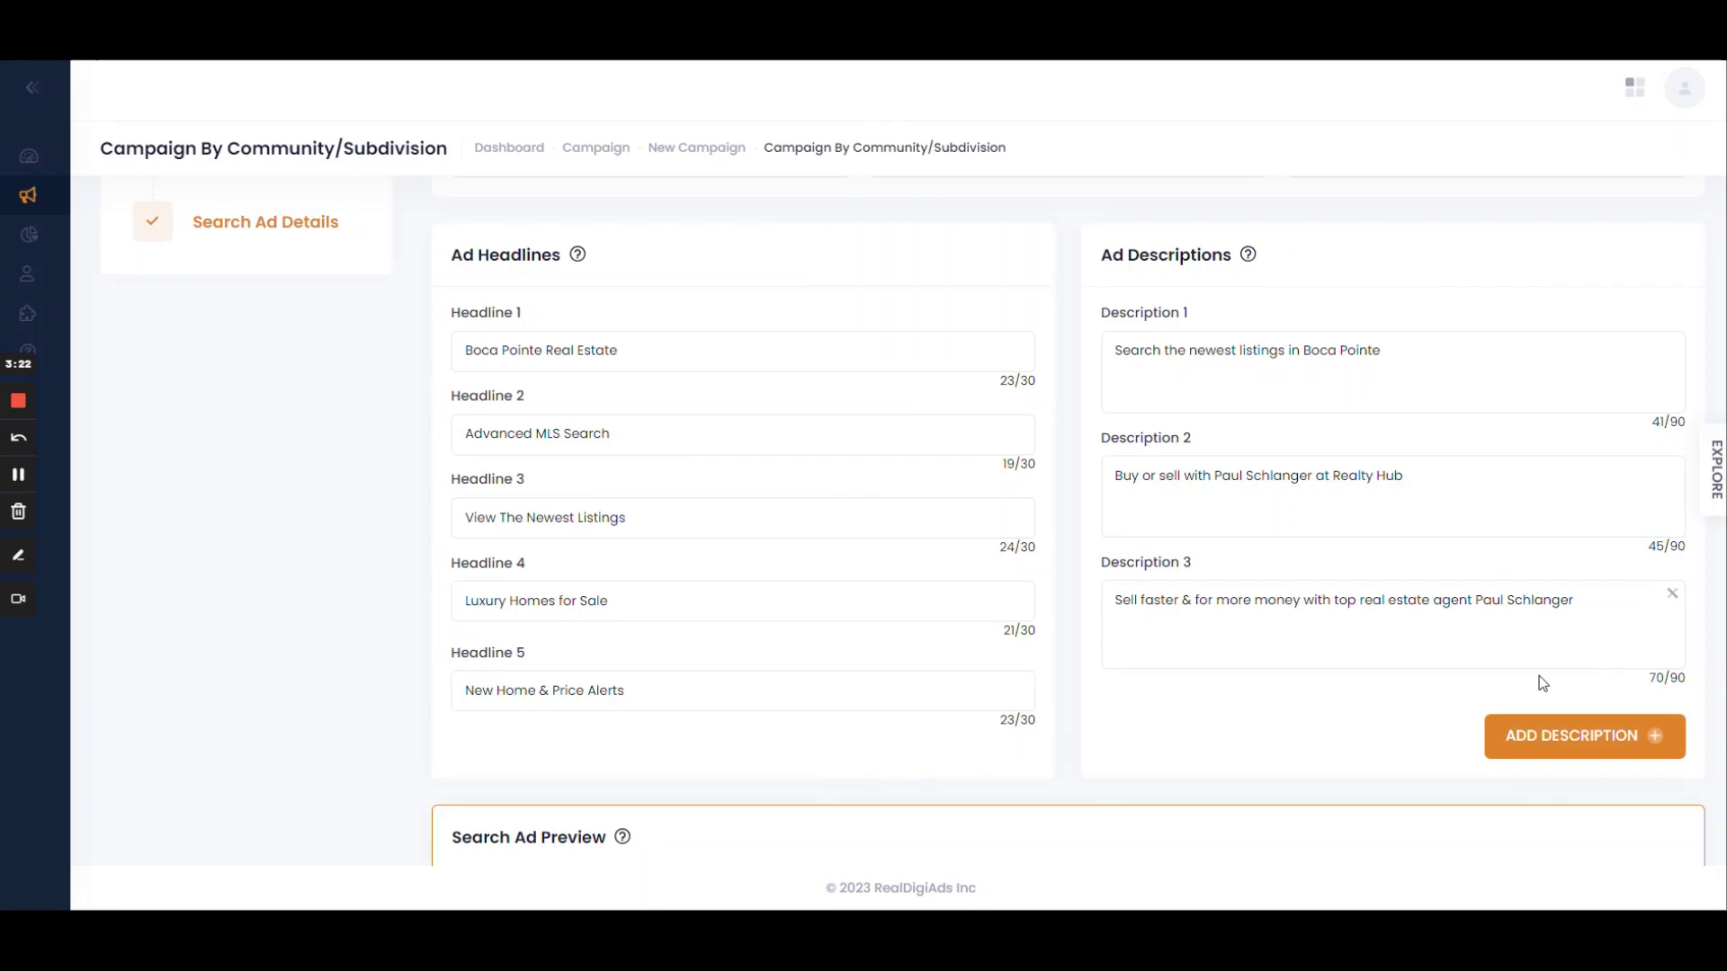
pyautogui.click(1555, 738)
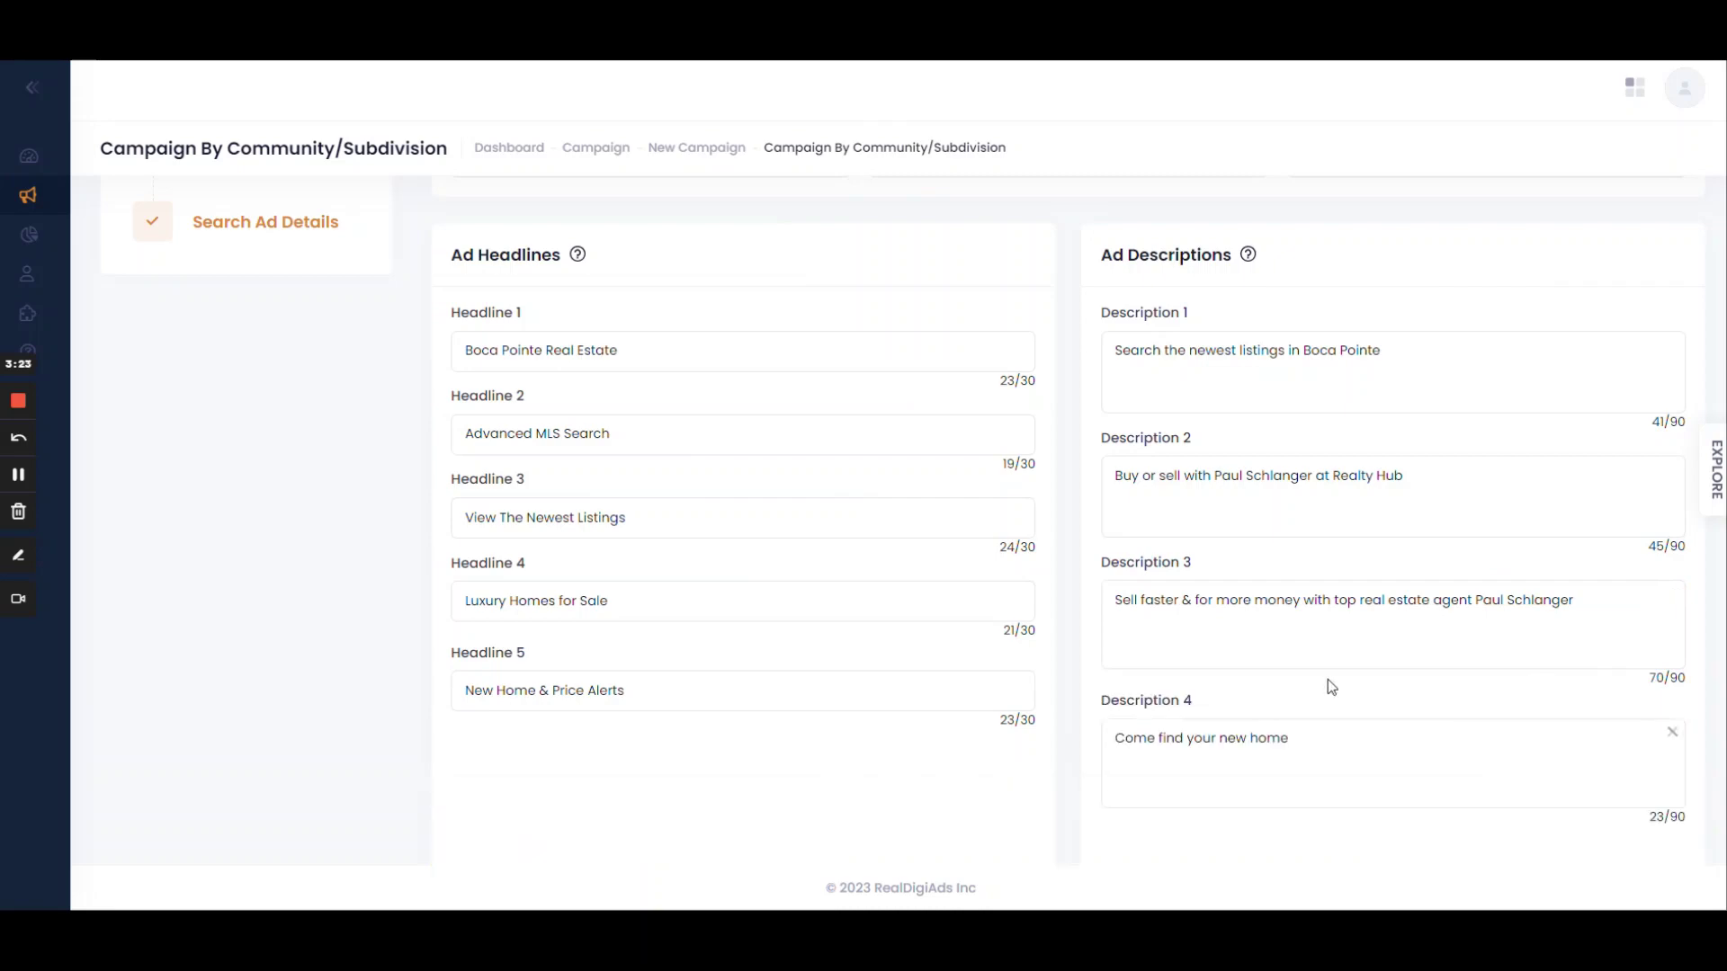
# Step: Review the suggested headlines and descriptions in the Campaign Glossary
pyautogui.click(1718, 489)
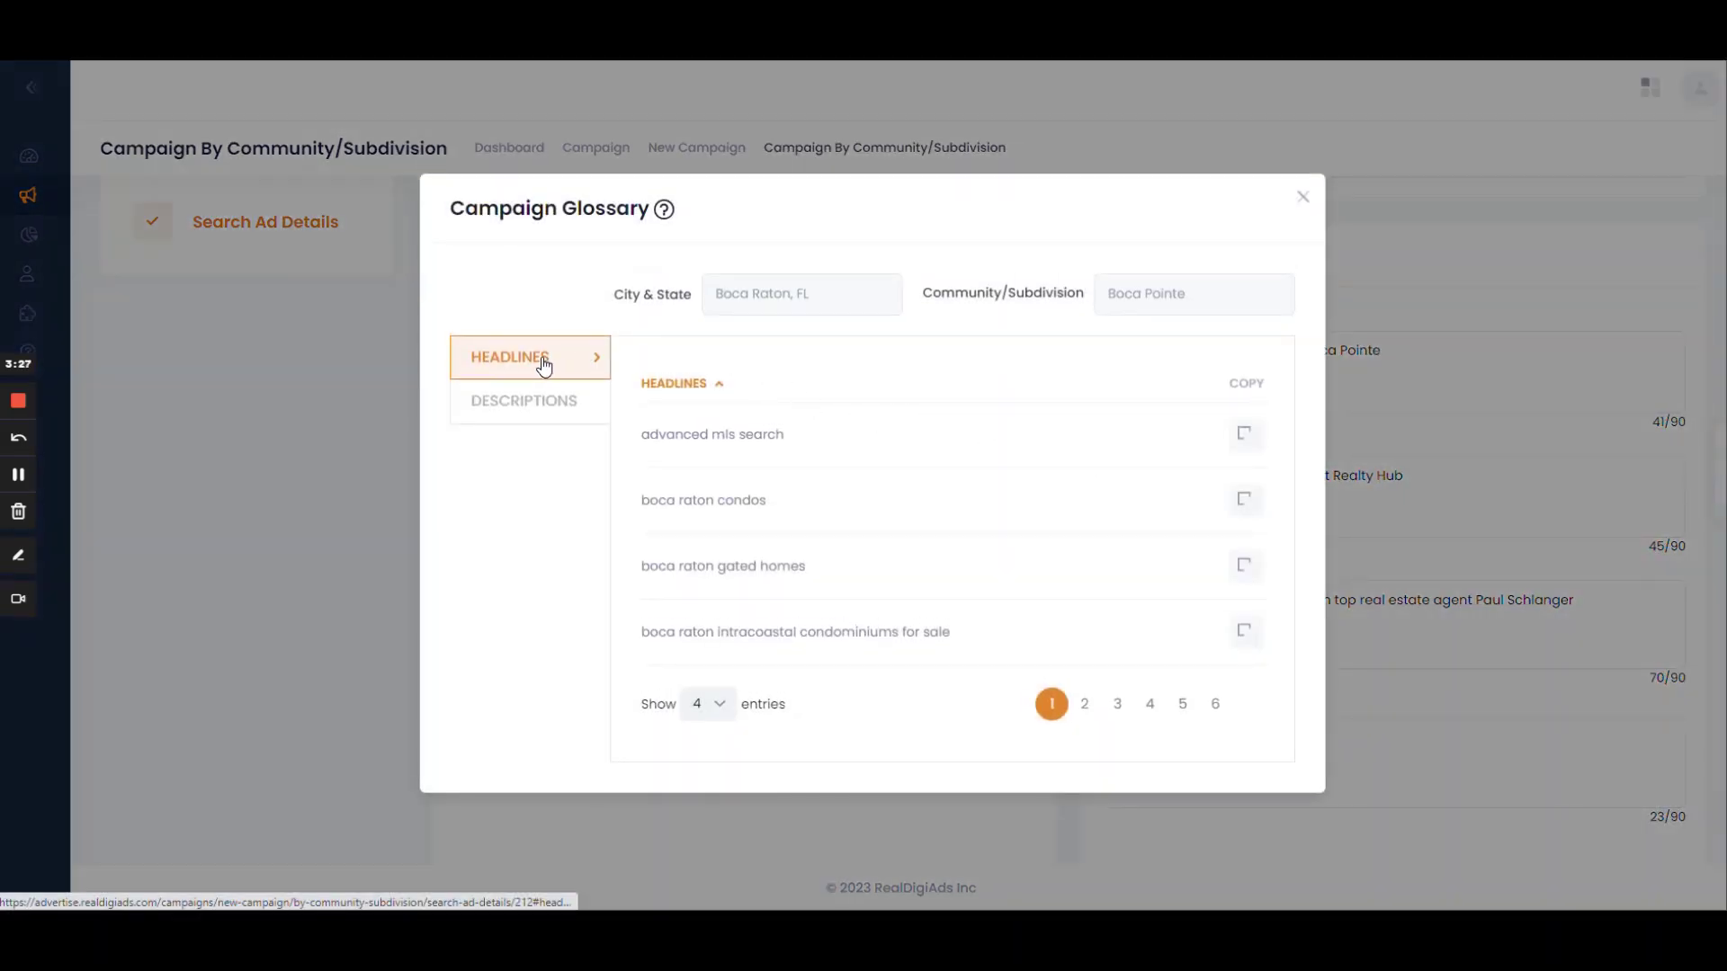
pyautogui.click(575, 402)
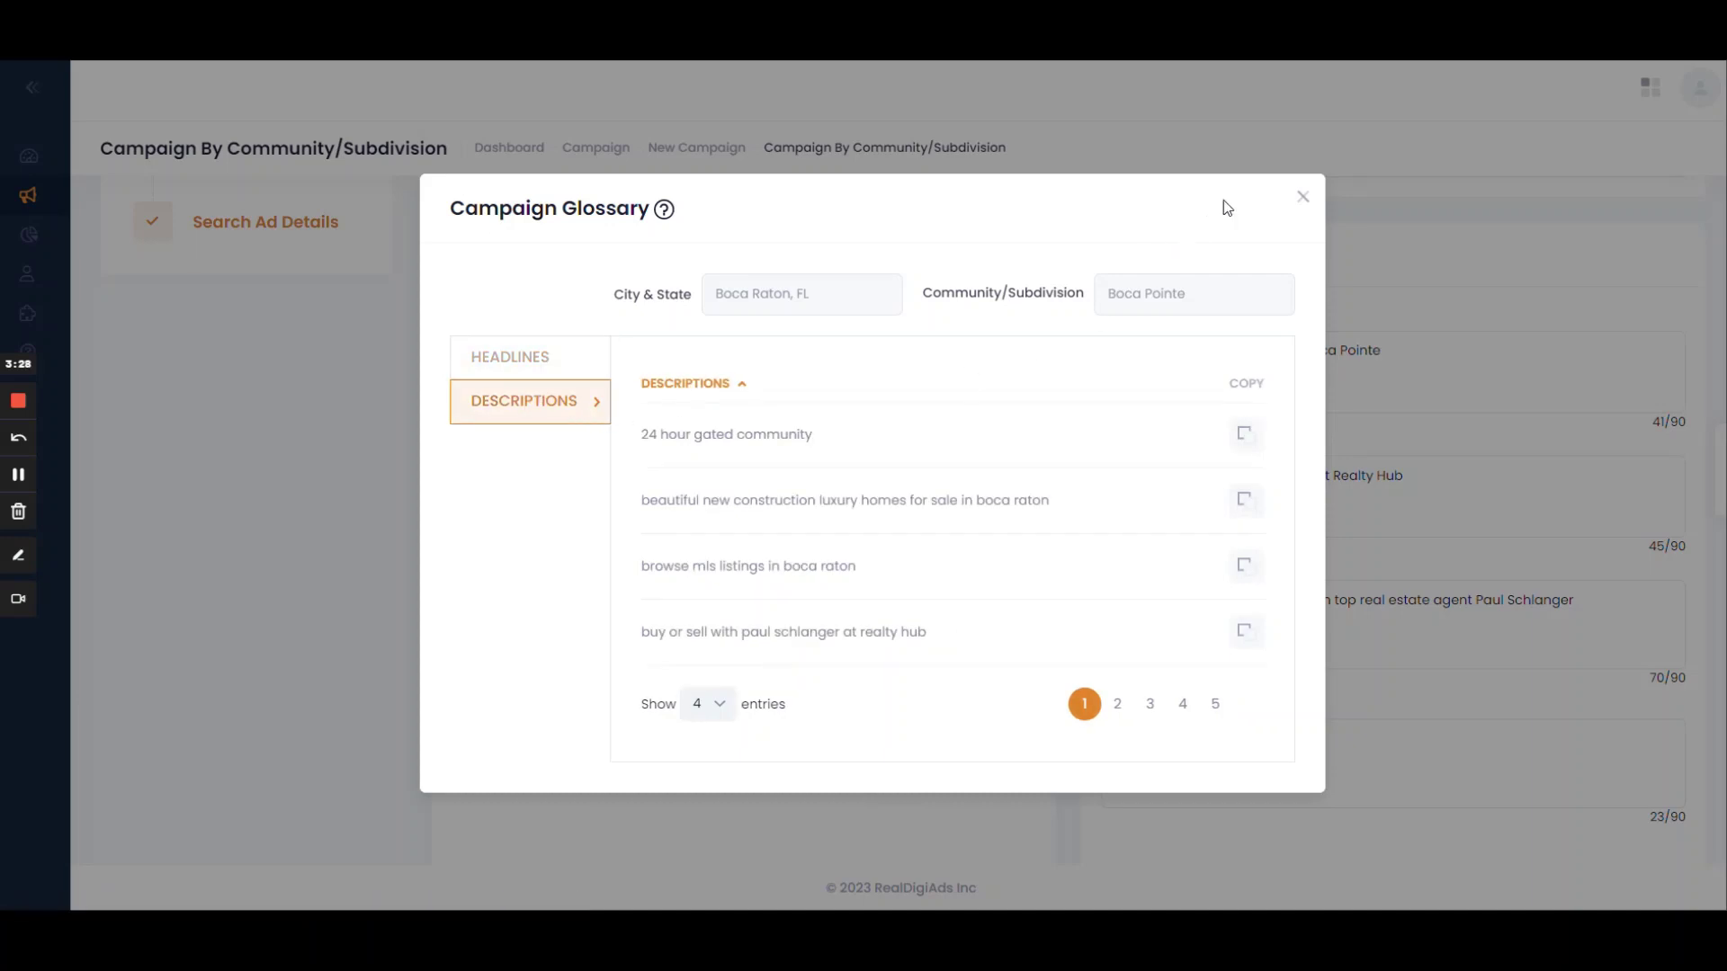
pyautogui.click(1302, 197)
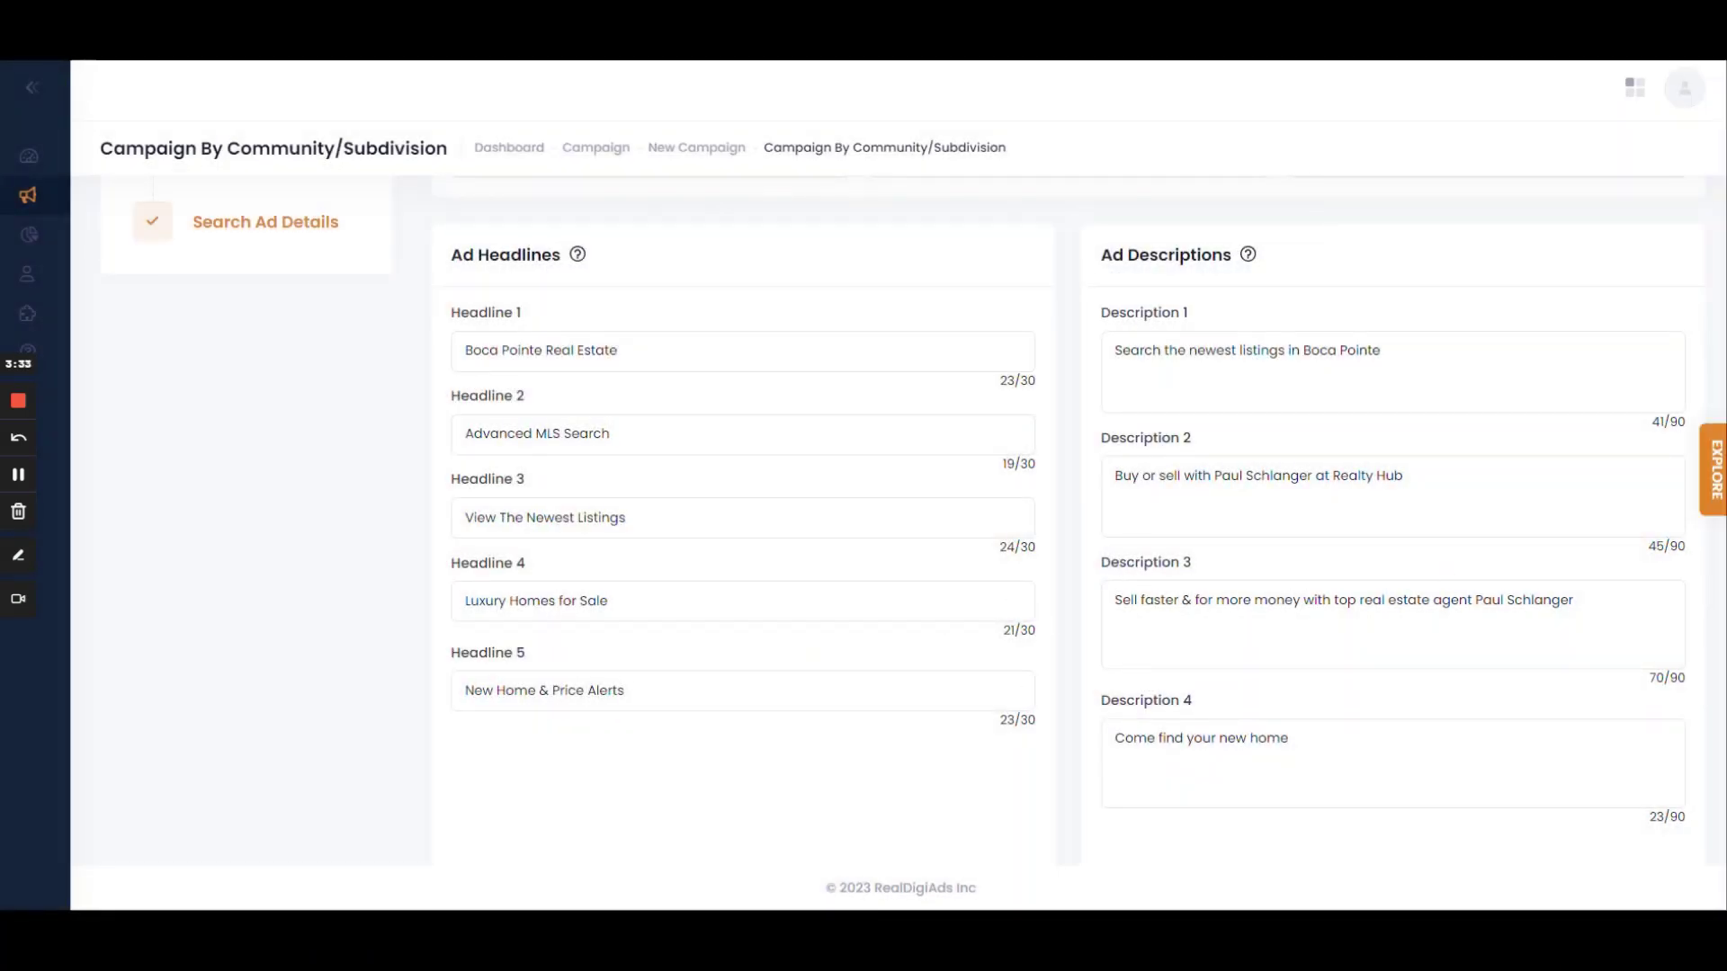
# Step: Check the search ad preview, complete the campaign and continue to creating ad extensions
pyautogui.scroll(-5, 1178, 499)
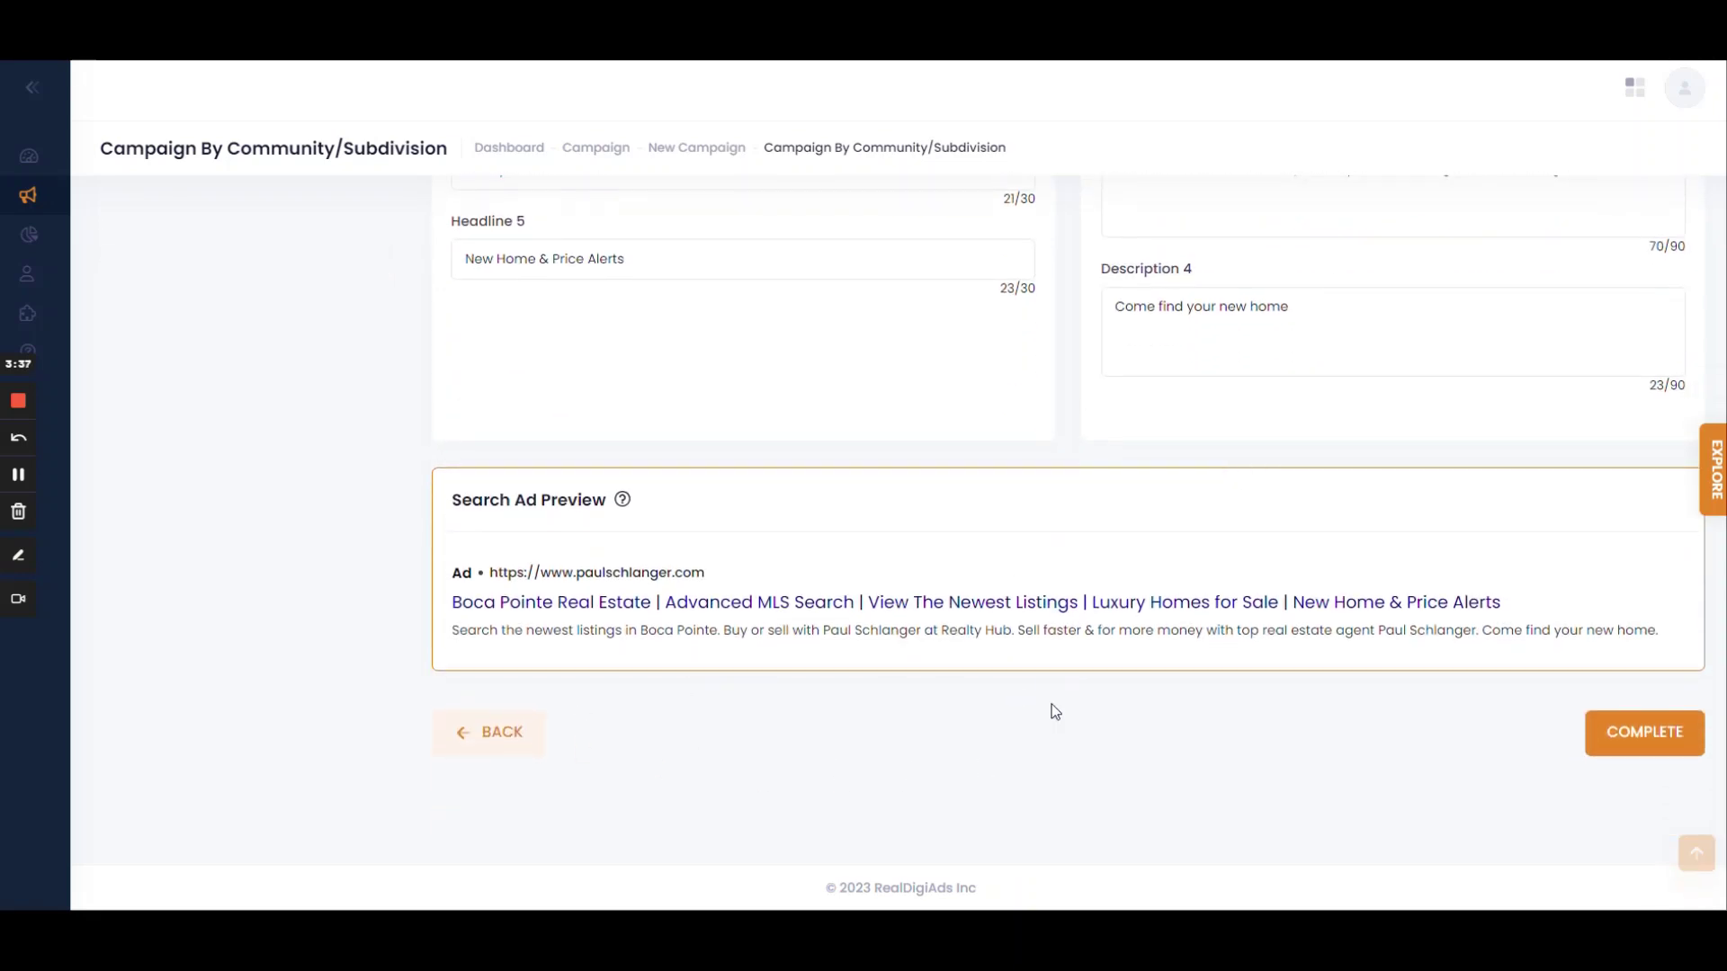
pyautogui.click(1650, 733)
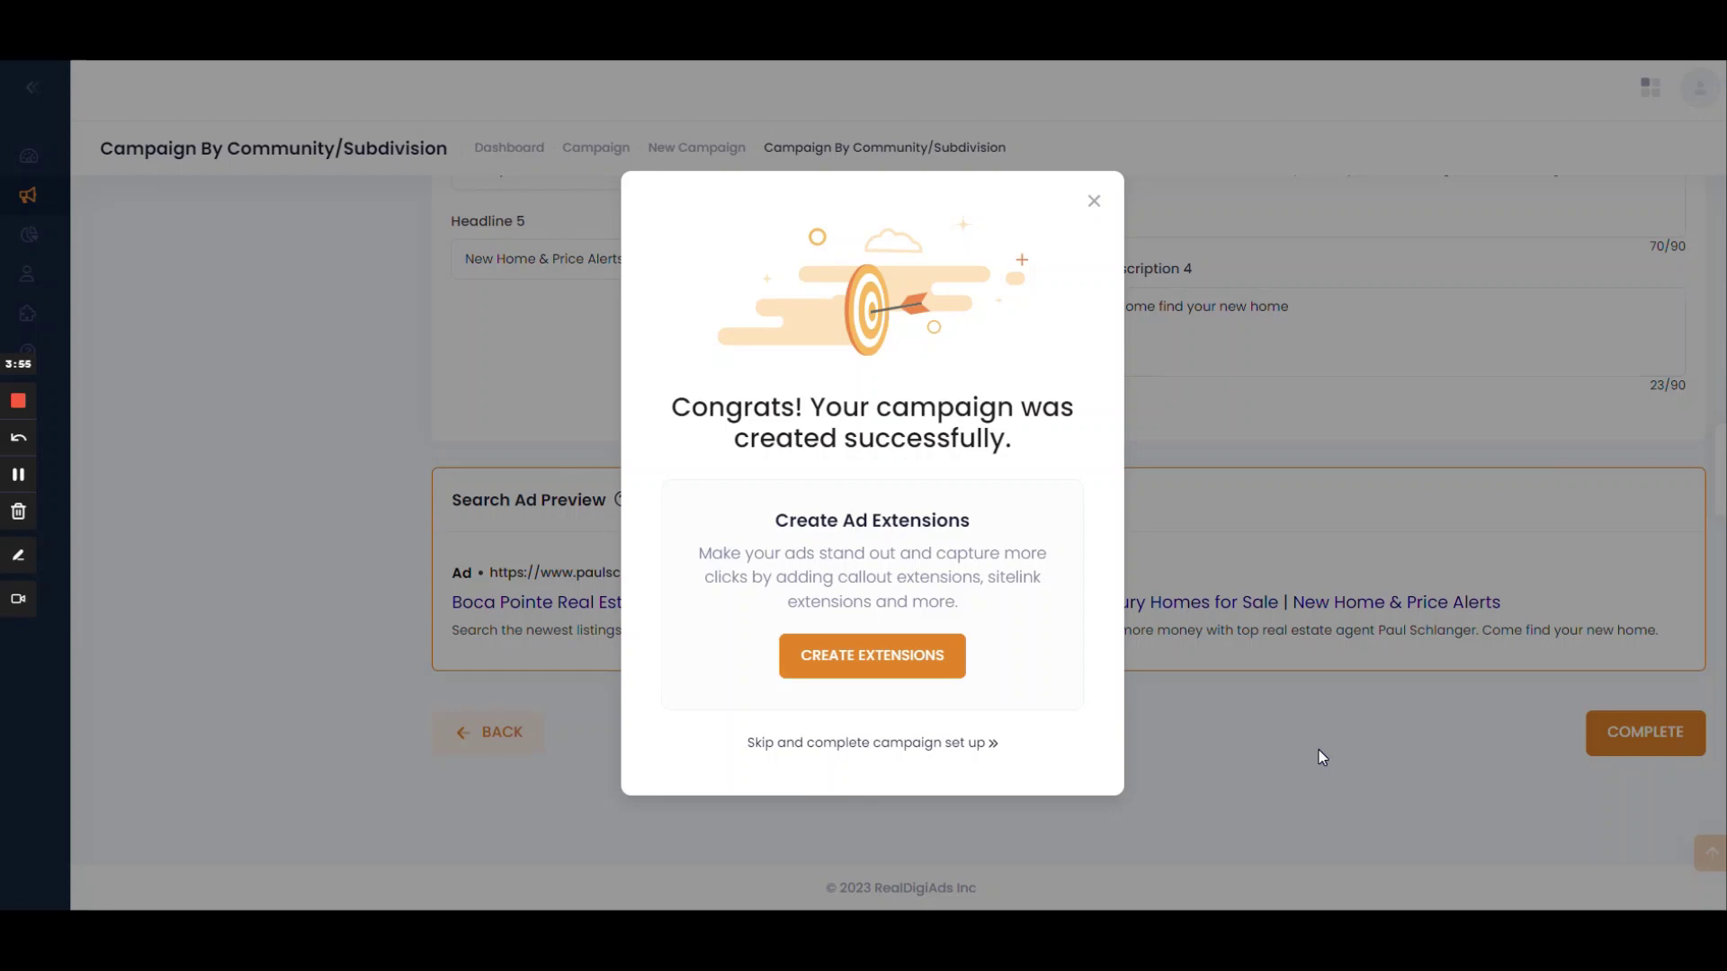
pyautogui.click(882, 657)
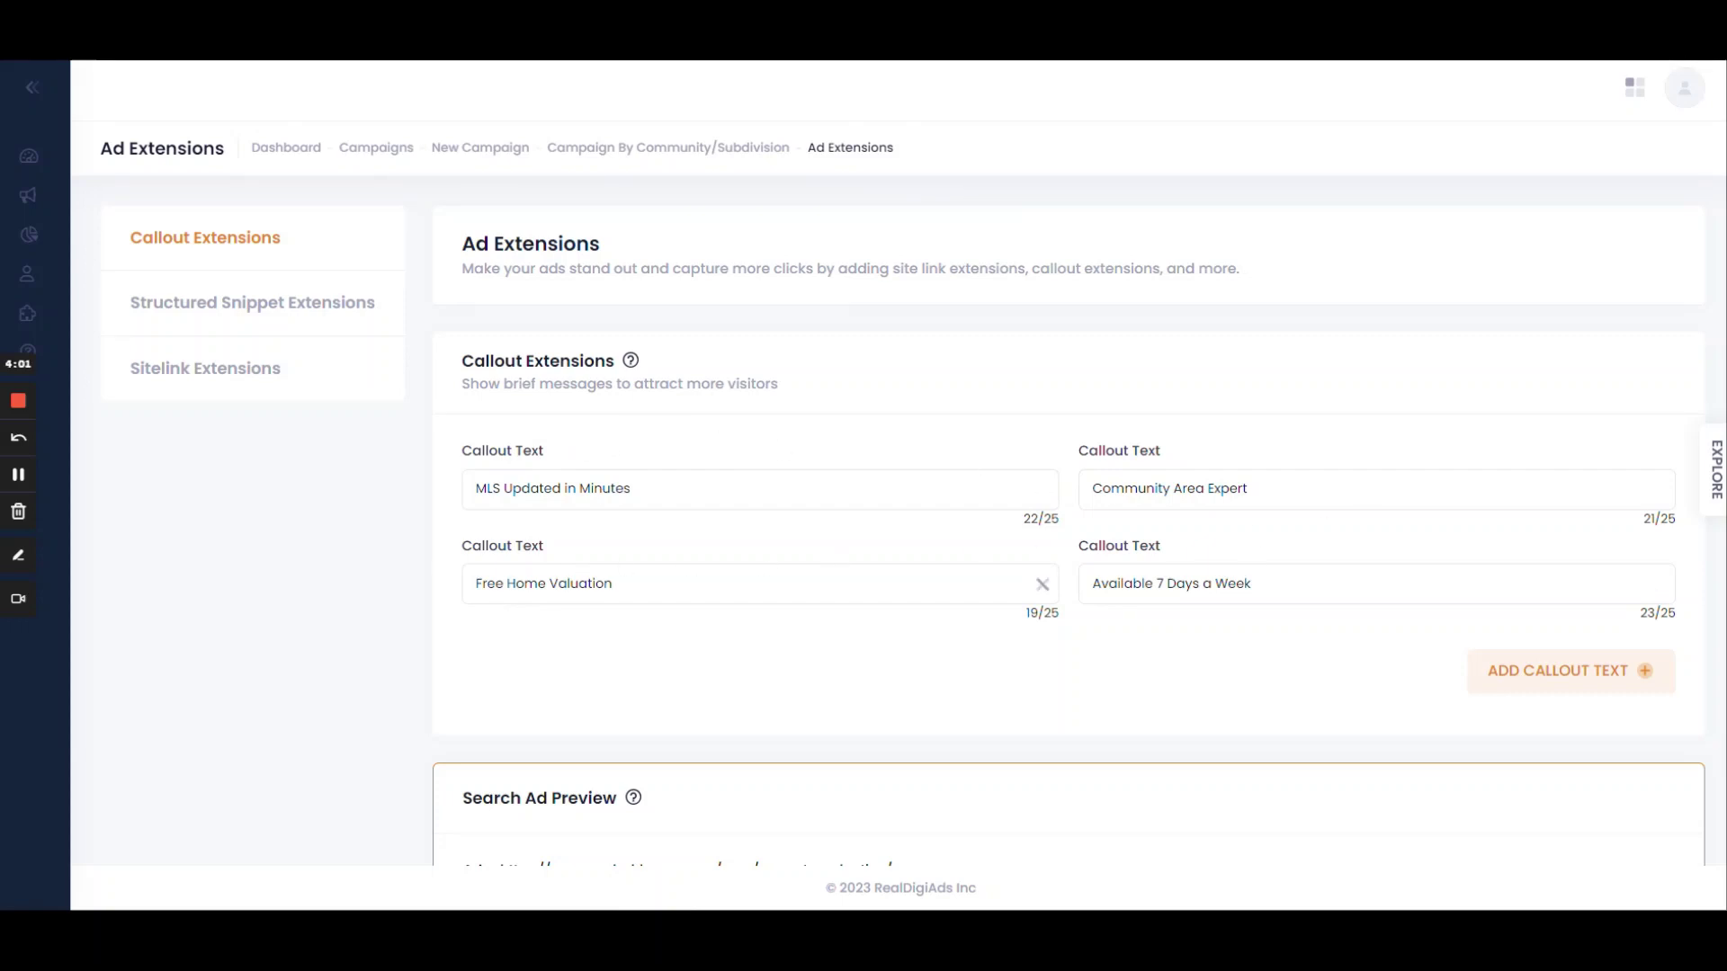
# Step: Add the suggested callout texts "View Newest Listings" and "Open Houses" to the callout extensions
pyautogui.click(1556, 671)
pyautogui.click(1556, 763)
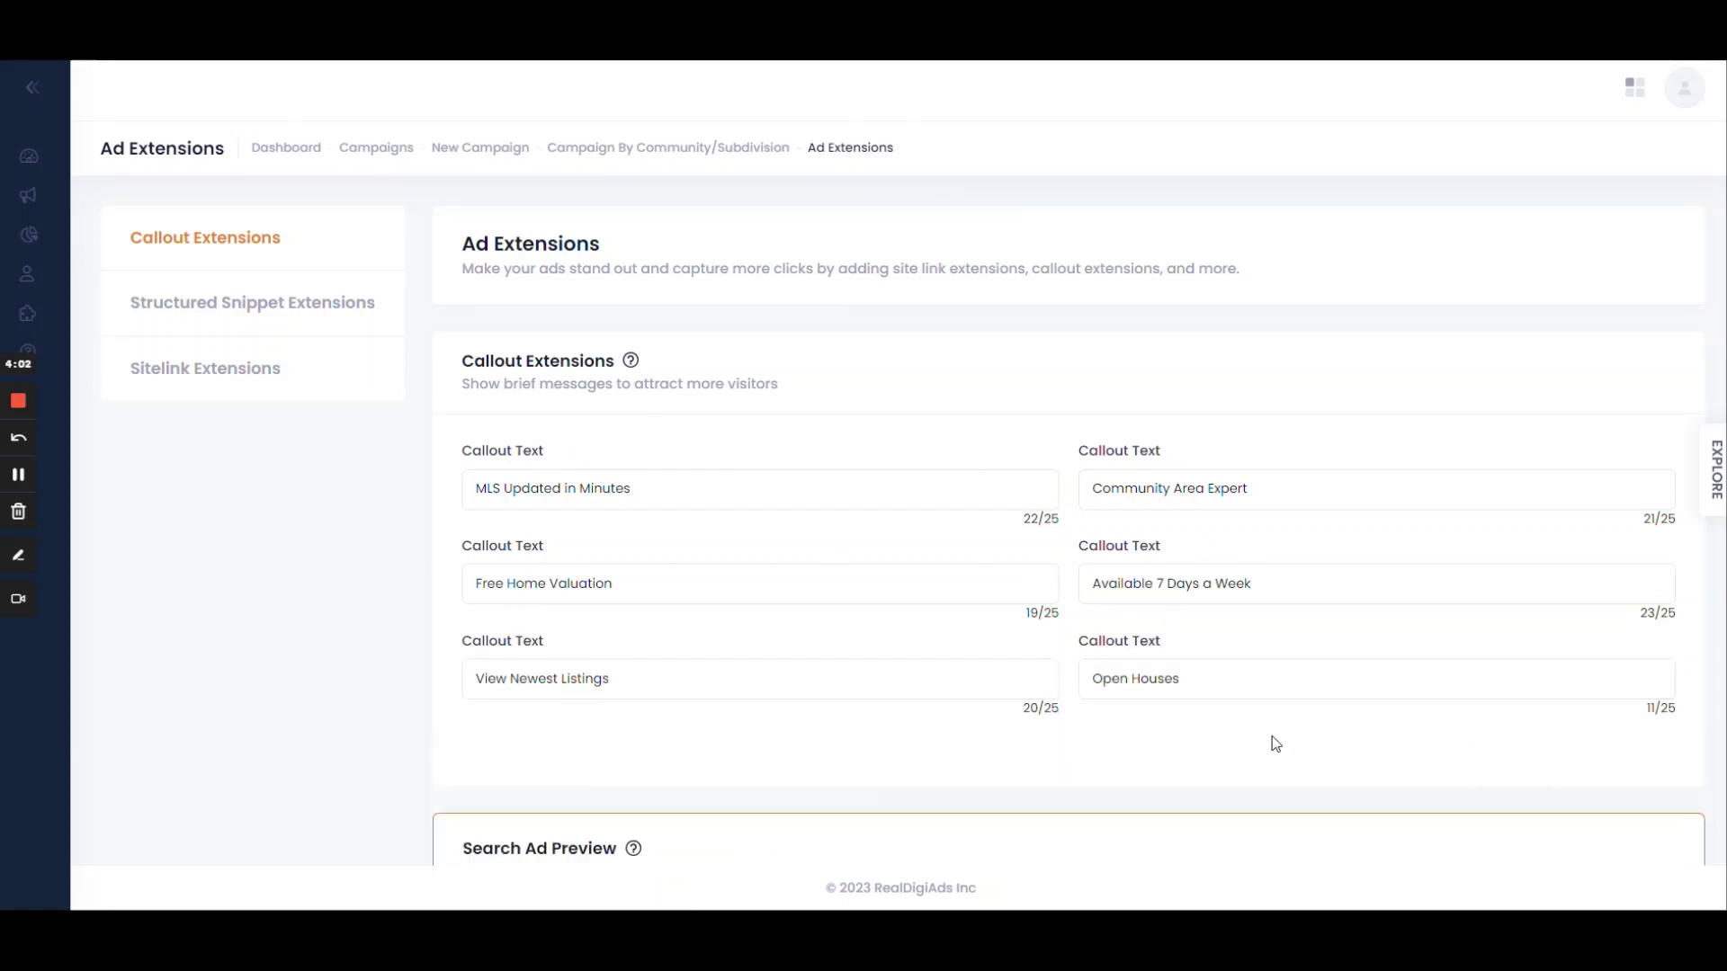
pyautogui.scroll(-1, 1266, 724)
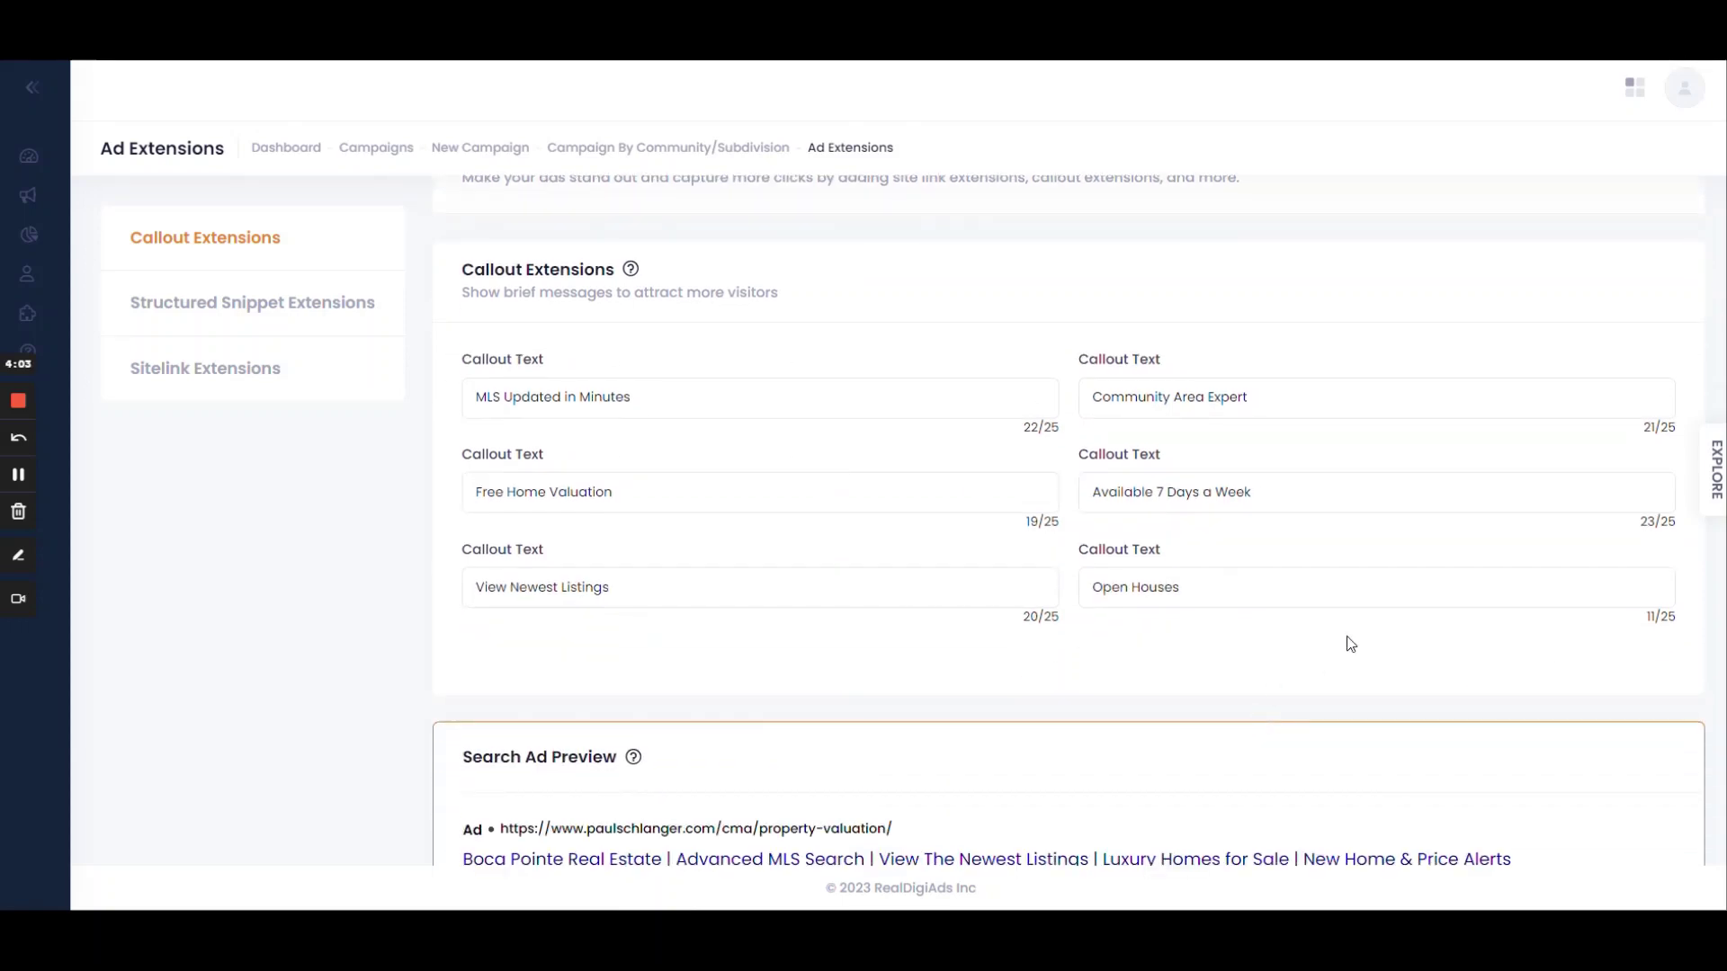
# Step: Look at the Campaign Glossary's general keywords and the search ad preview with the callouts
pyautogui.click(1715, 483)
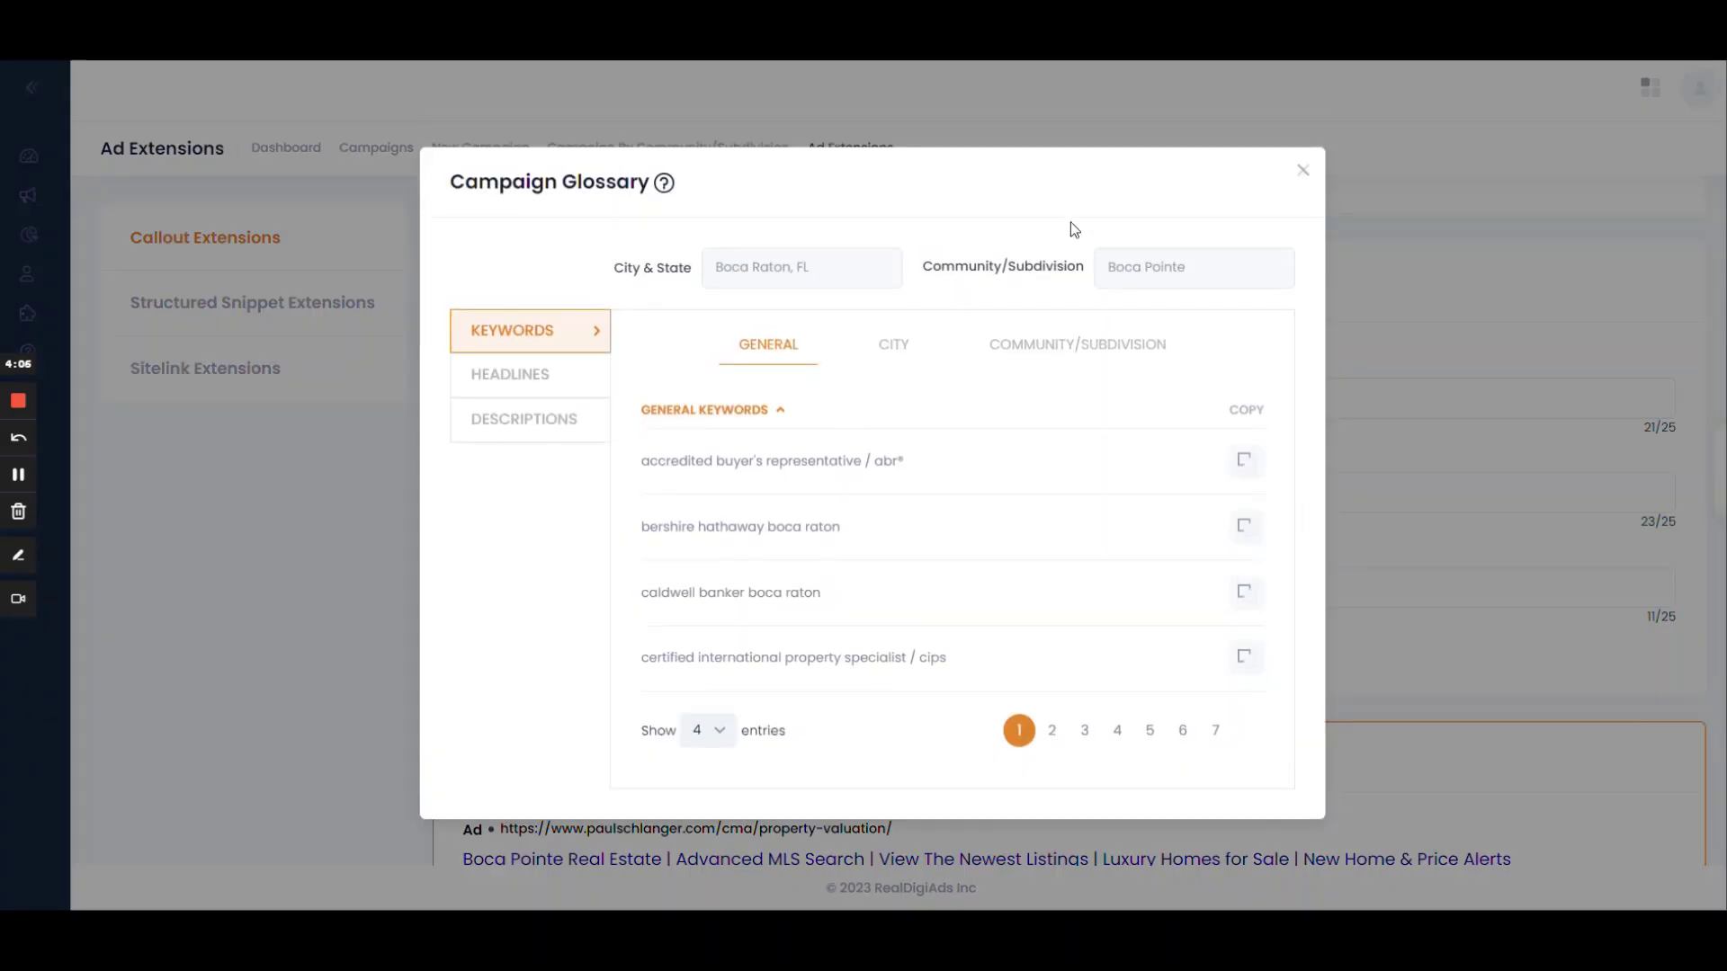
pyautogui.click(1302, 171)
pyautogui.scroll(-4, 1268, 288)
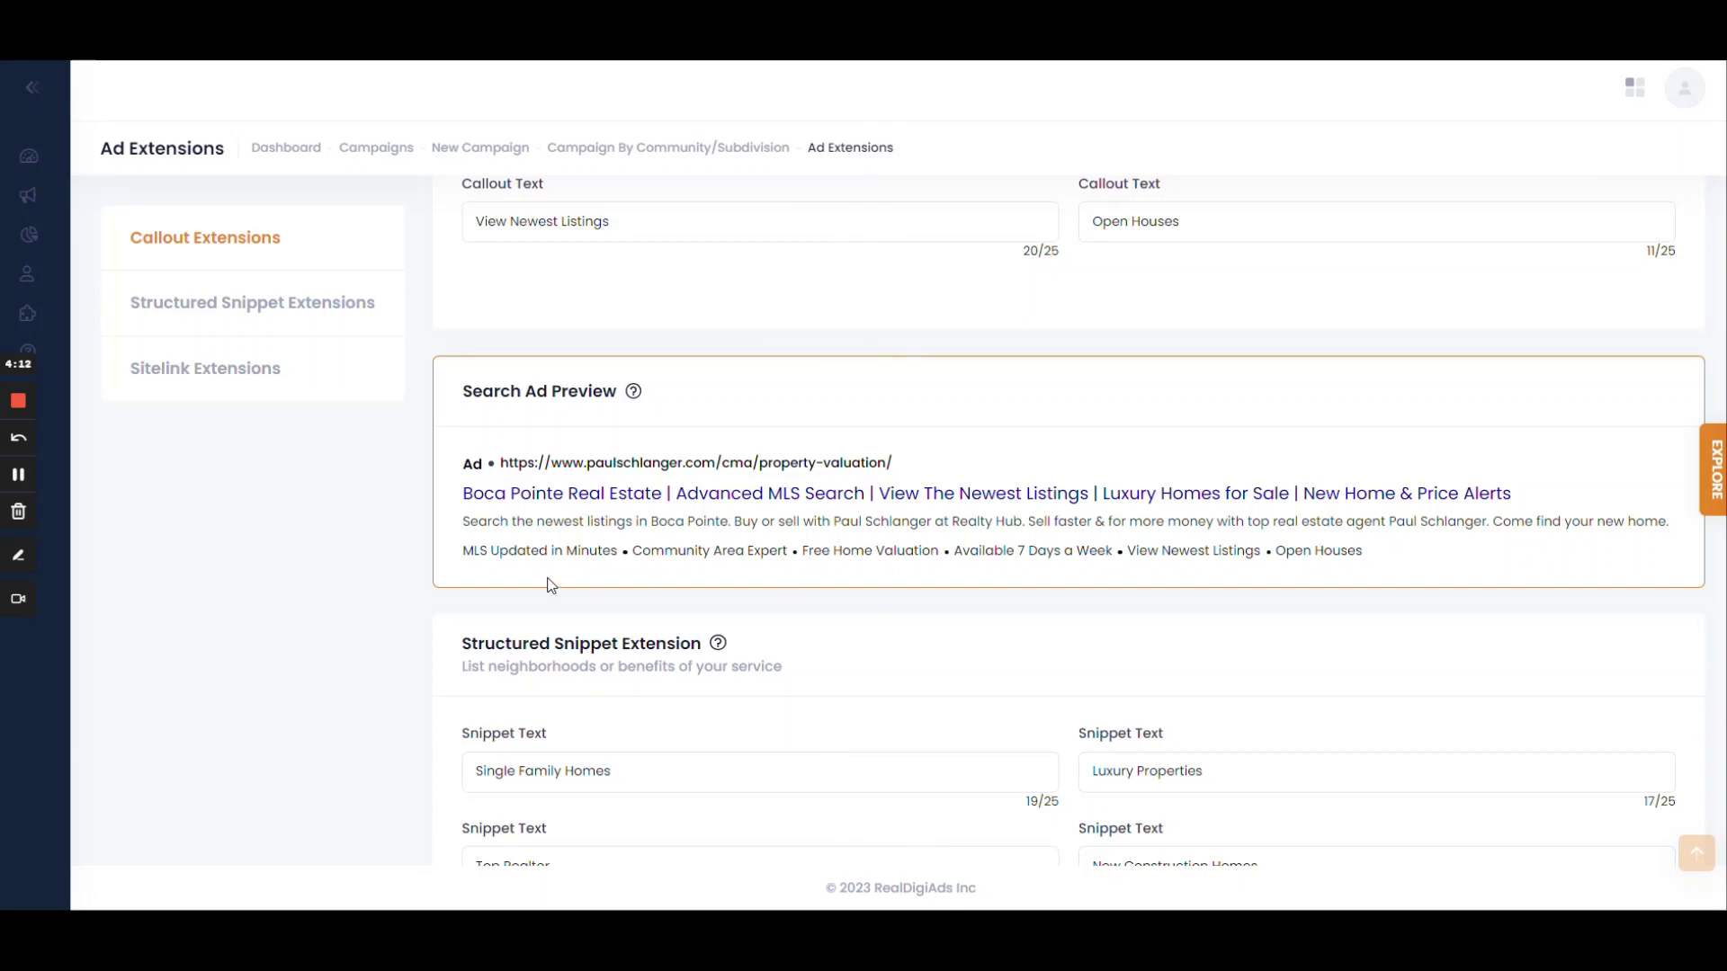
# Step: Add the suggested snippet values "Gated Communities" and "Family Friendly Area" to the structured snippet extension and check its preview
pyautogui.scroll(-3, 1292, 580)
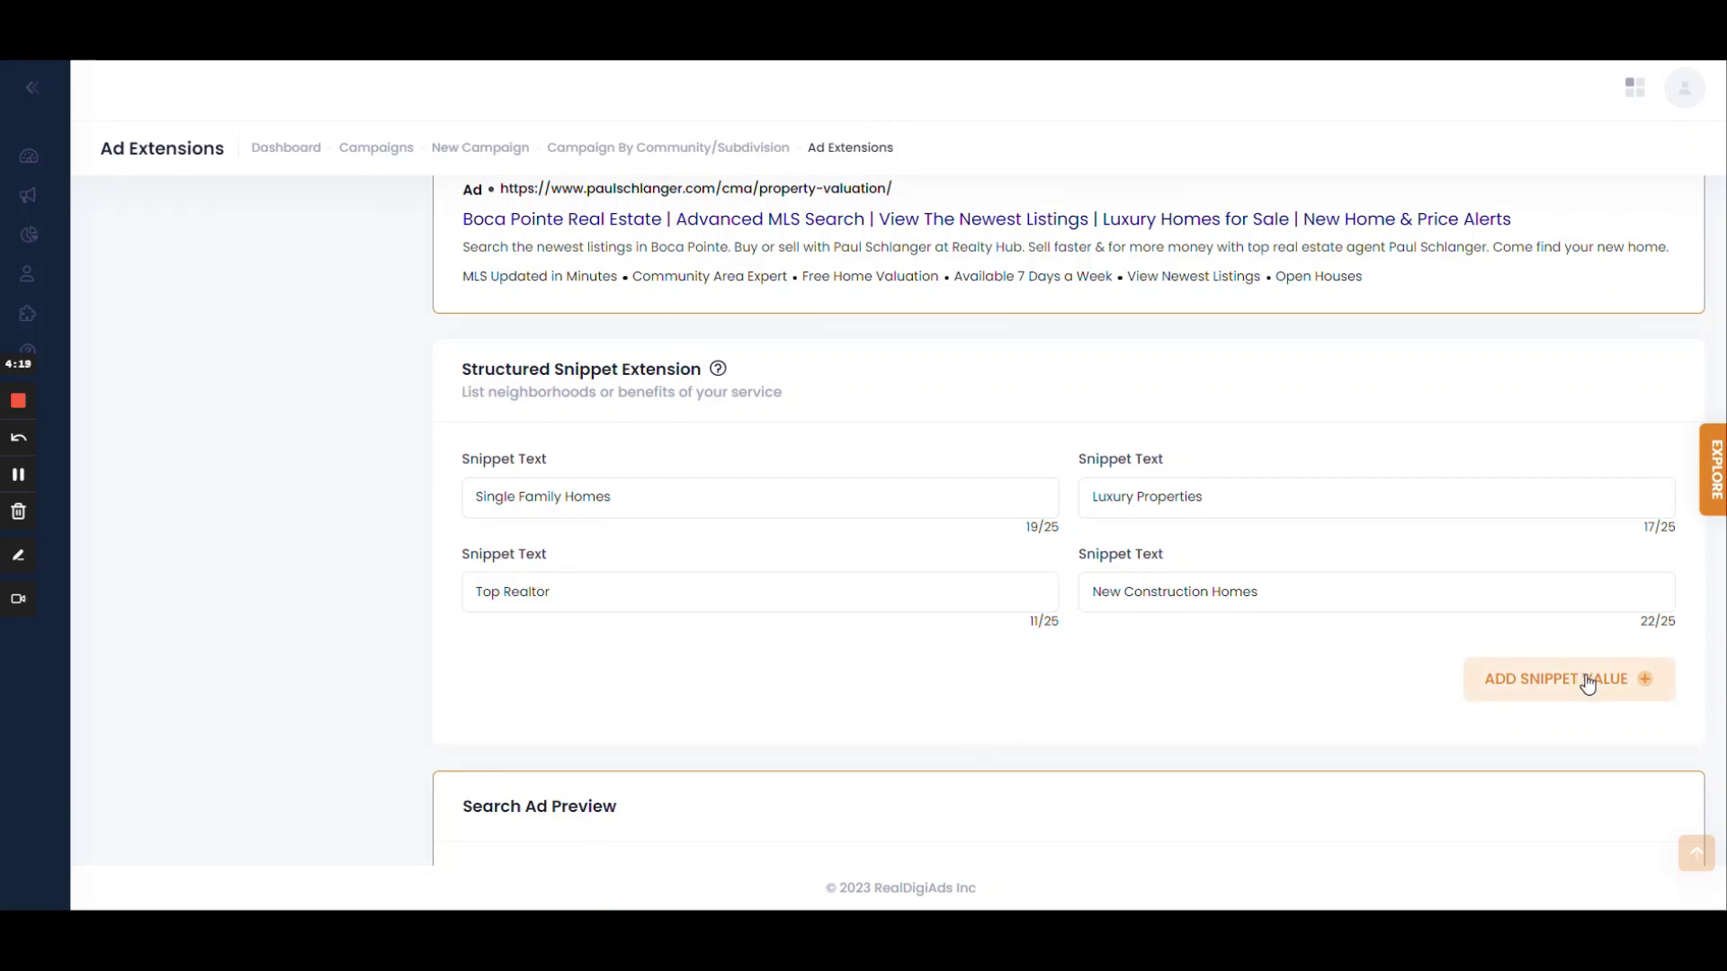
pyautogui.click(1587, 684)
pyautogui.click(1541, 769)
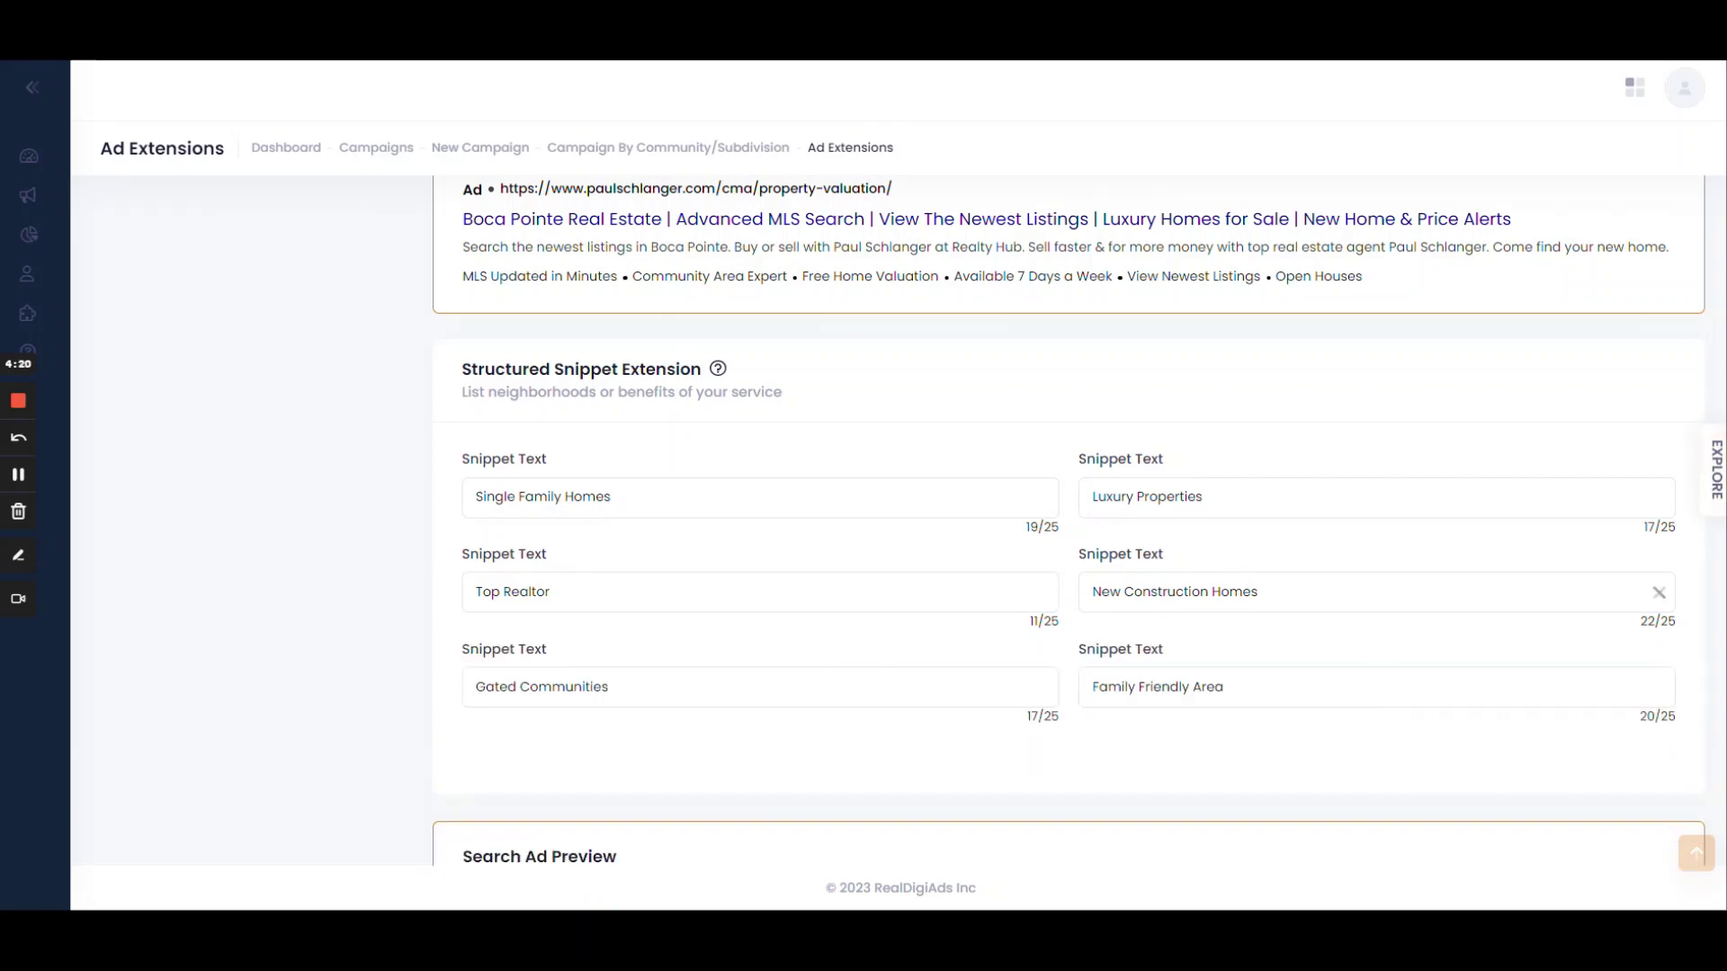
pyautogui.scroll(-4, 822, 681)
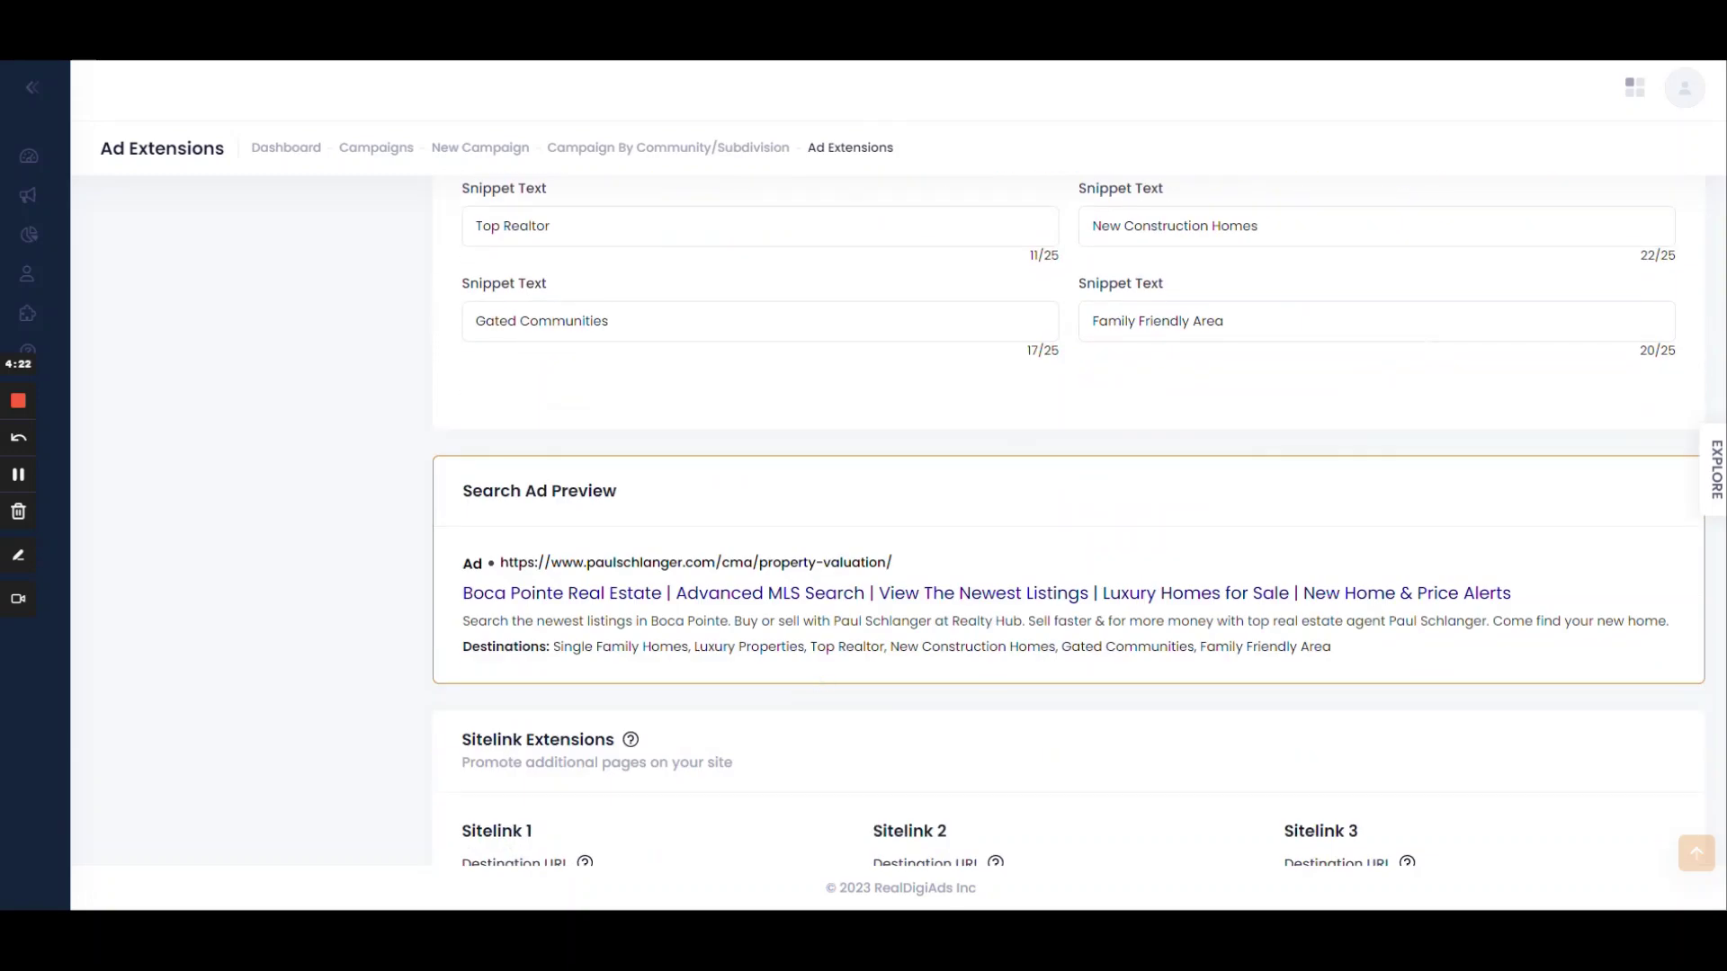
# Step: Fill in Sitelink 1 with the boca-raton-gated-communities page, title "Boca Gated Communities", and descriptions "Search Homes in Boca Raton" and "Gated Communities"
pyautogui.scroll(-4, 946, 679)
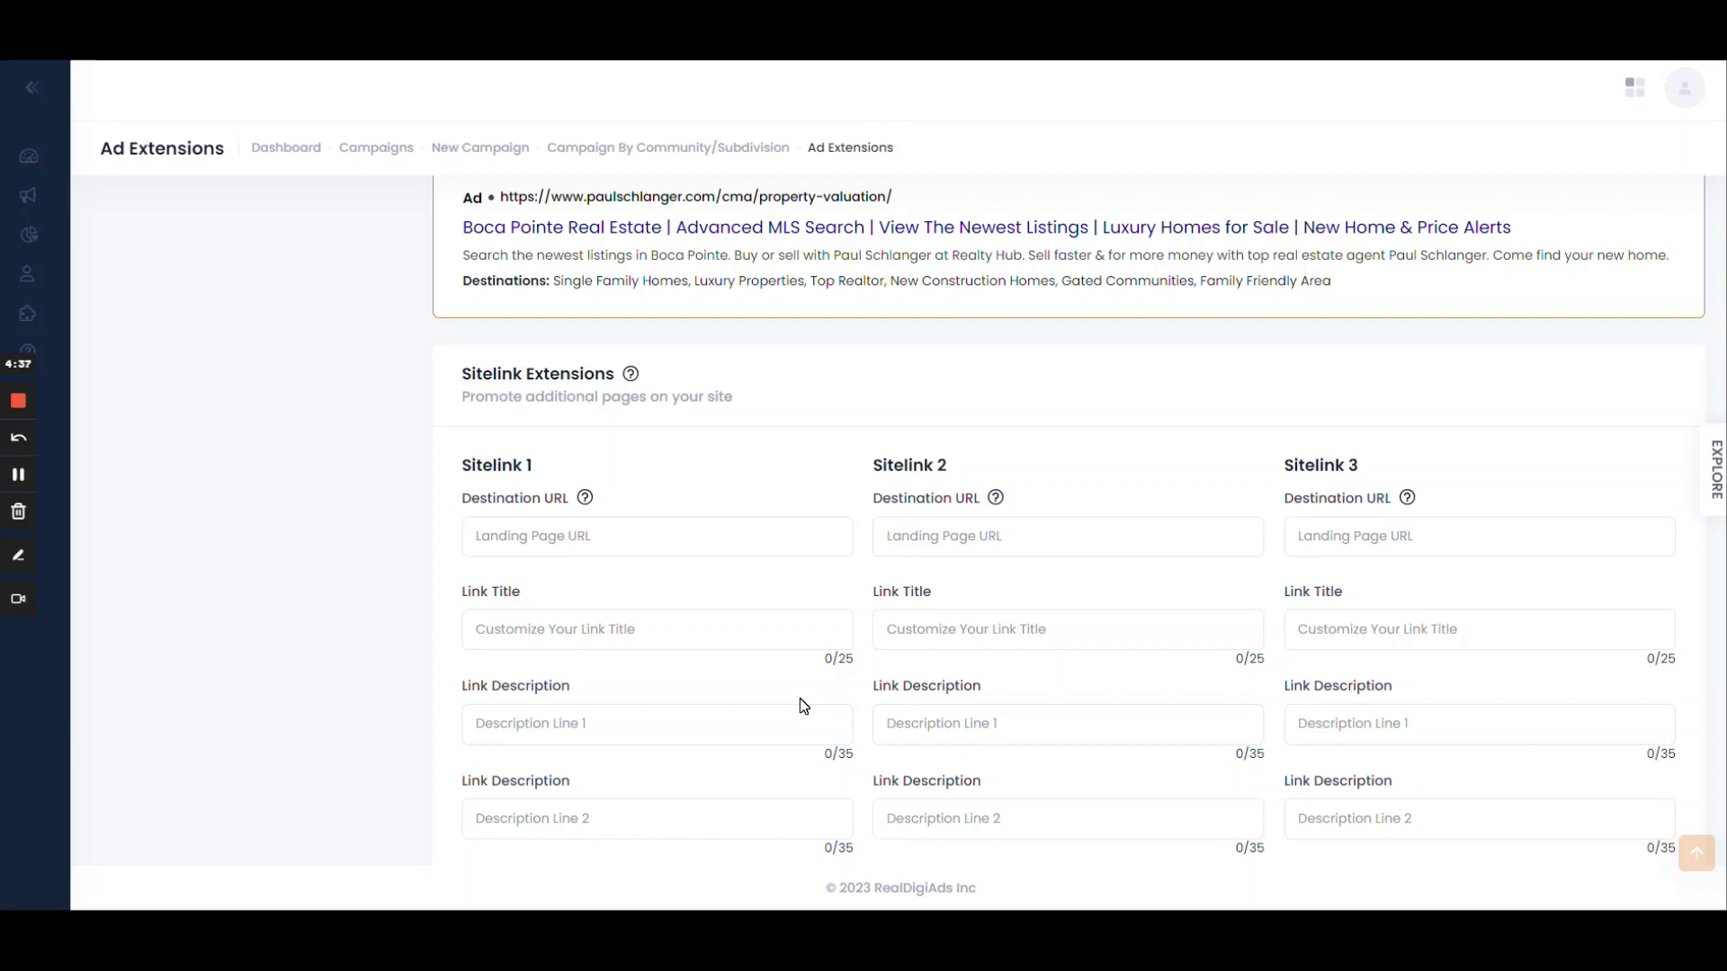
pyautogui.scroll(-1, 791, 701)
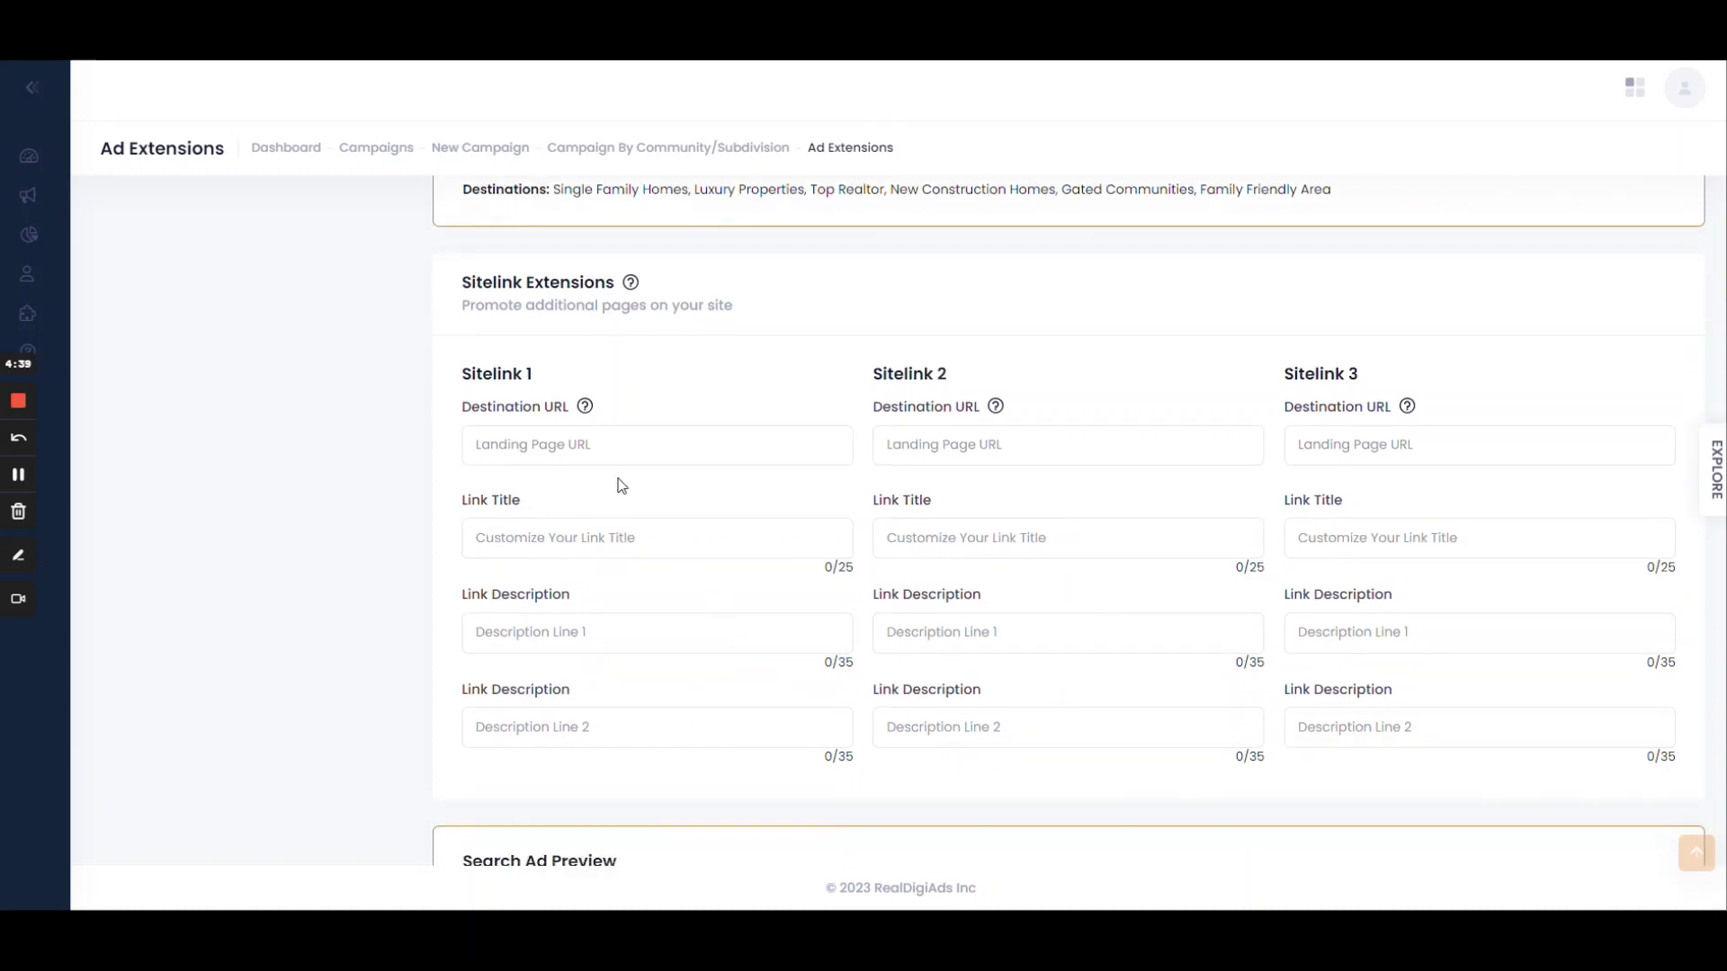
pyautogui.click(621, 447)
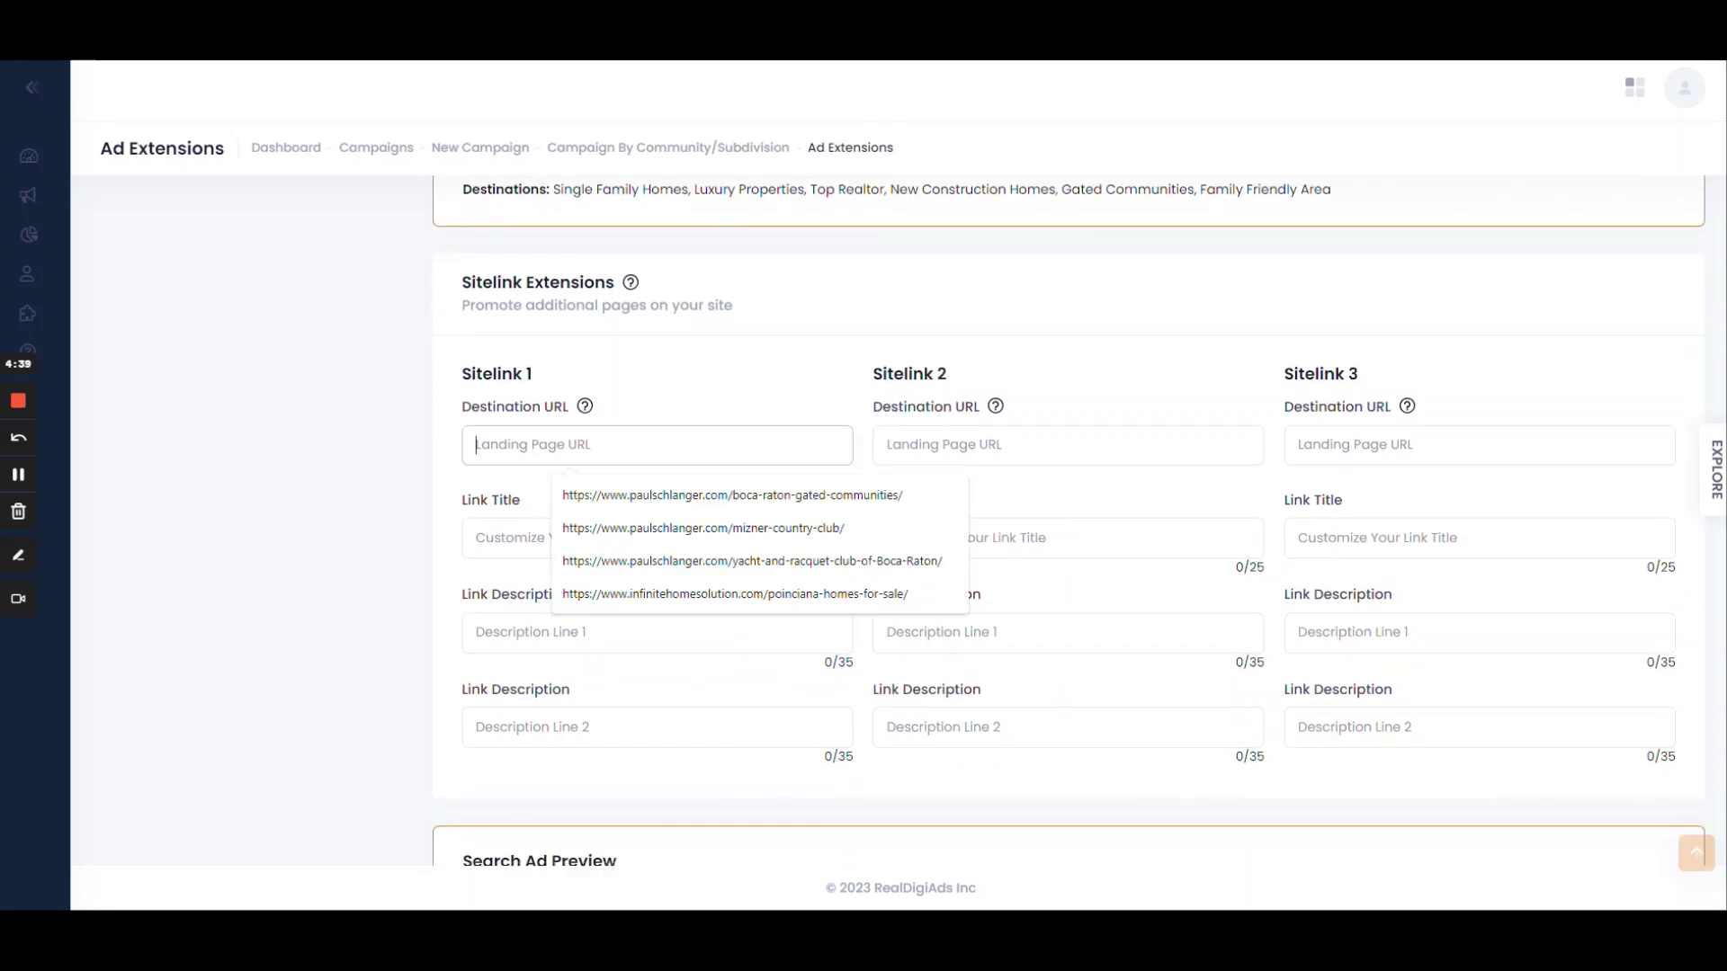
pyautogui.click(630, 495)
pyautogui.click(620, 538)
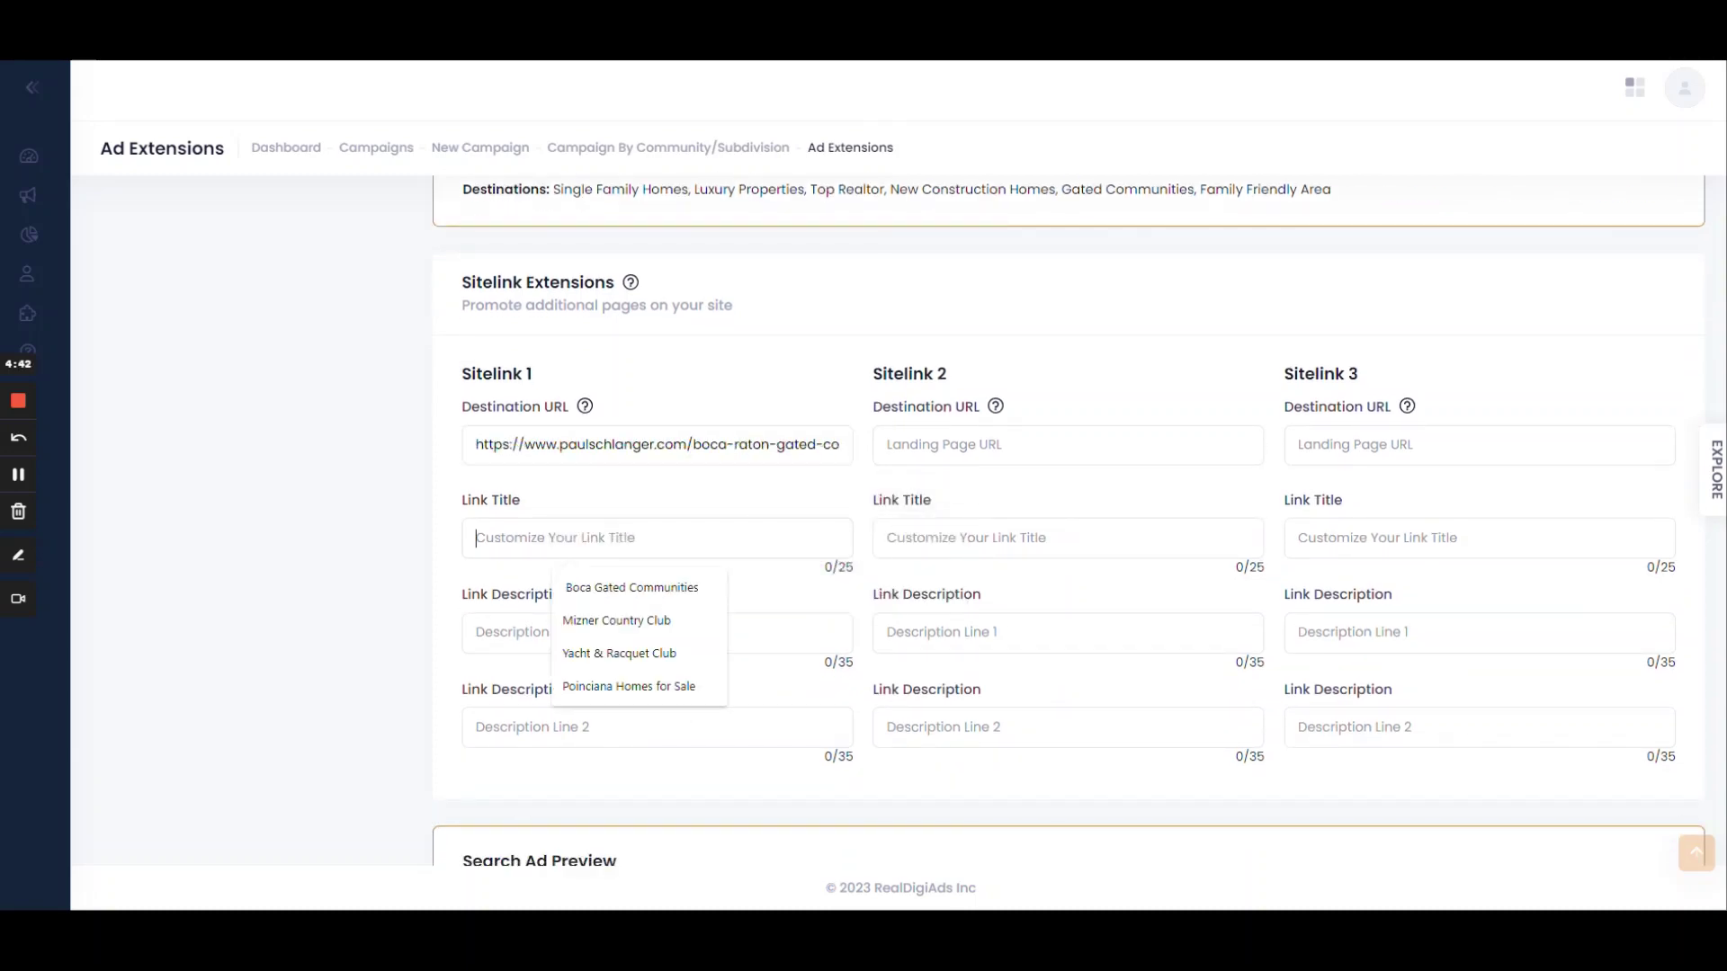
pyautogui.click(621, 586)
pyautogui.click(629, 632)
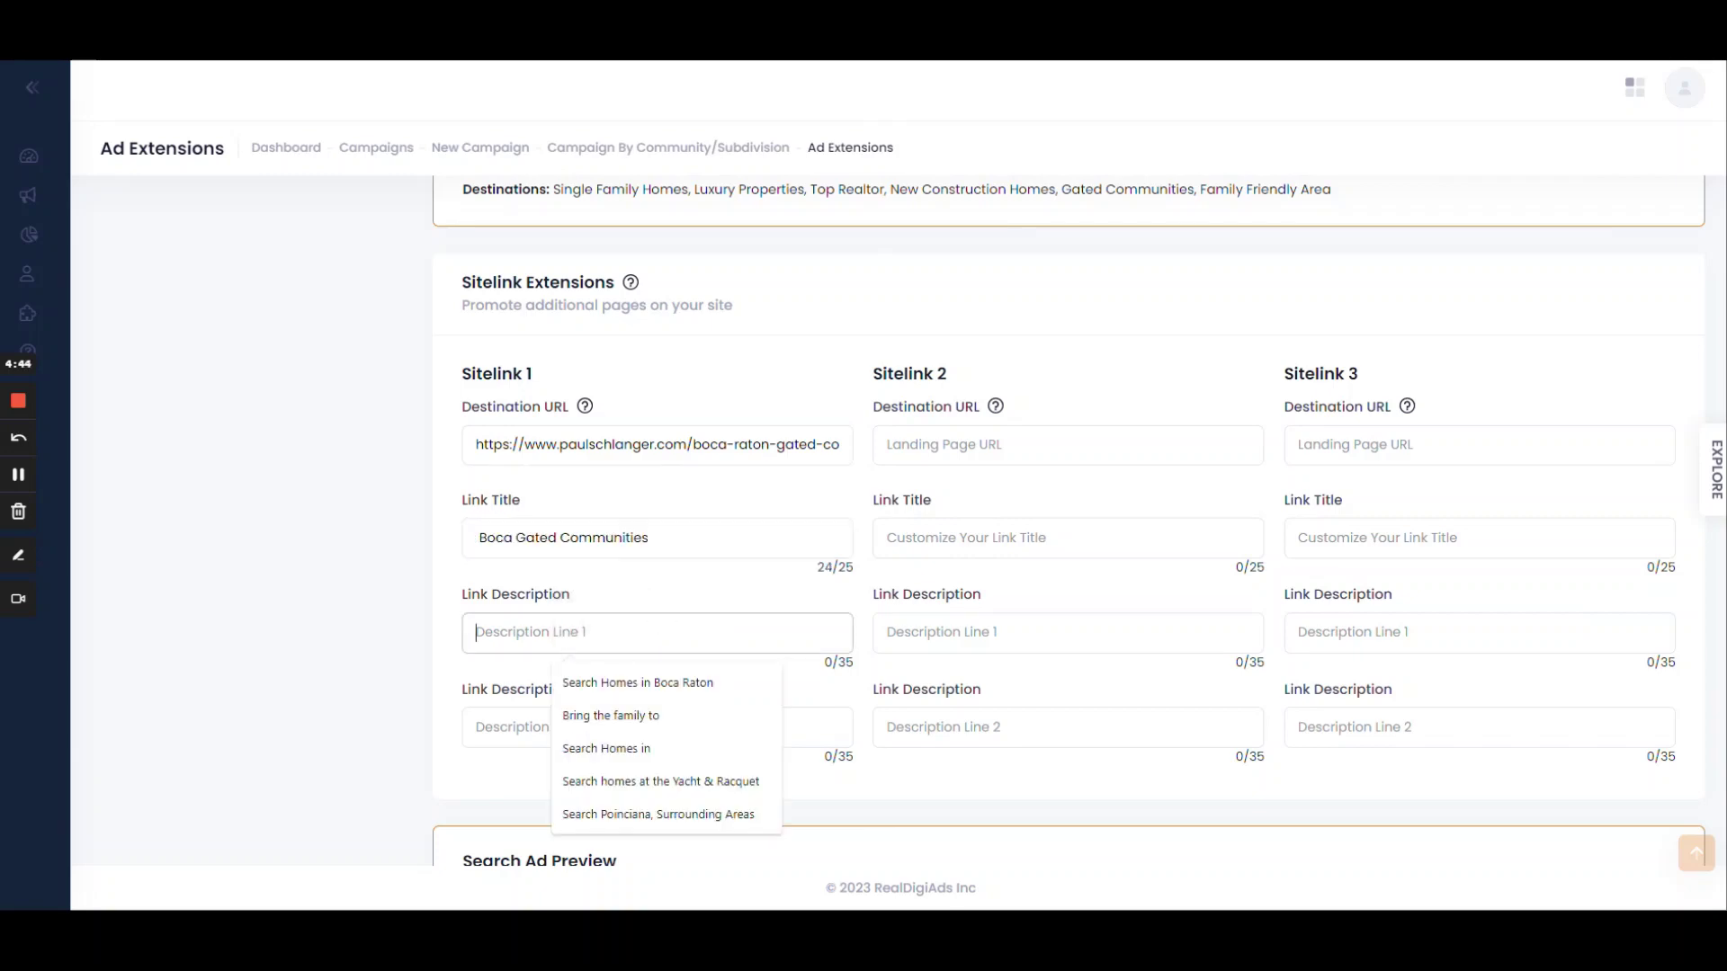
pyautogui.click(636, 682)
pyautogui.click(630, 726)
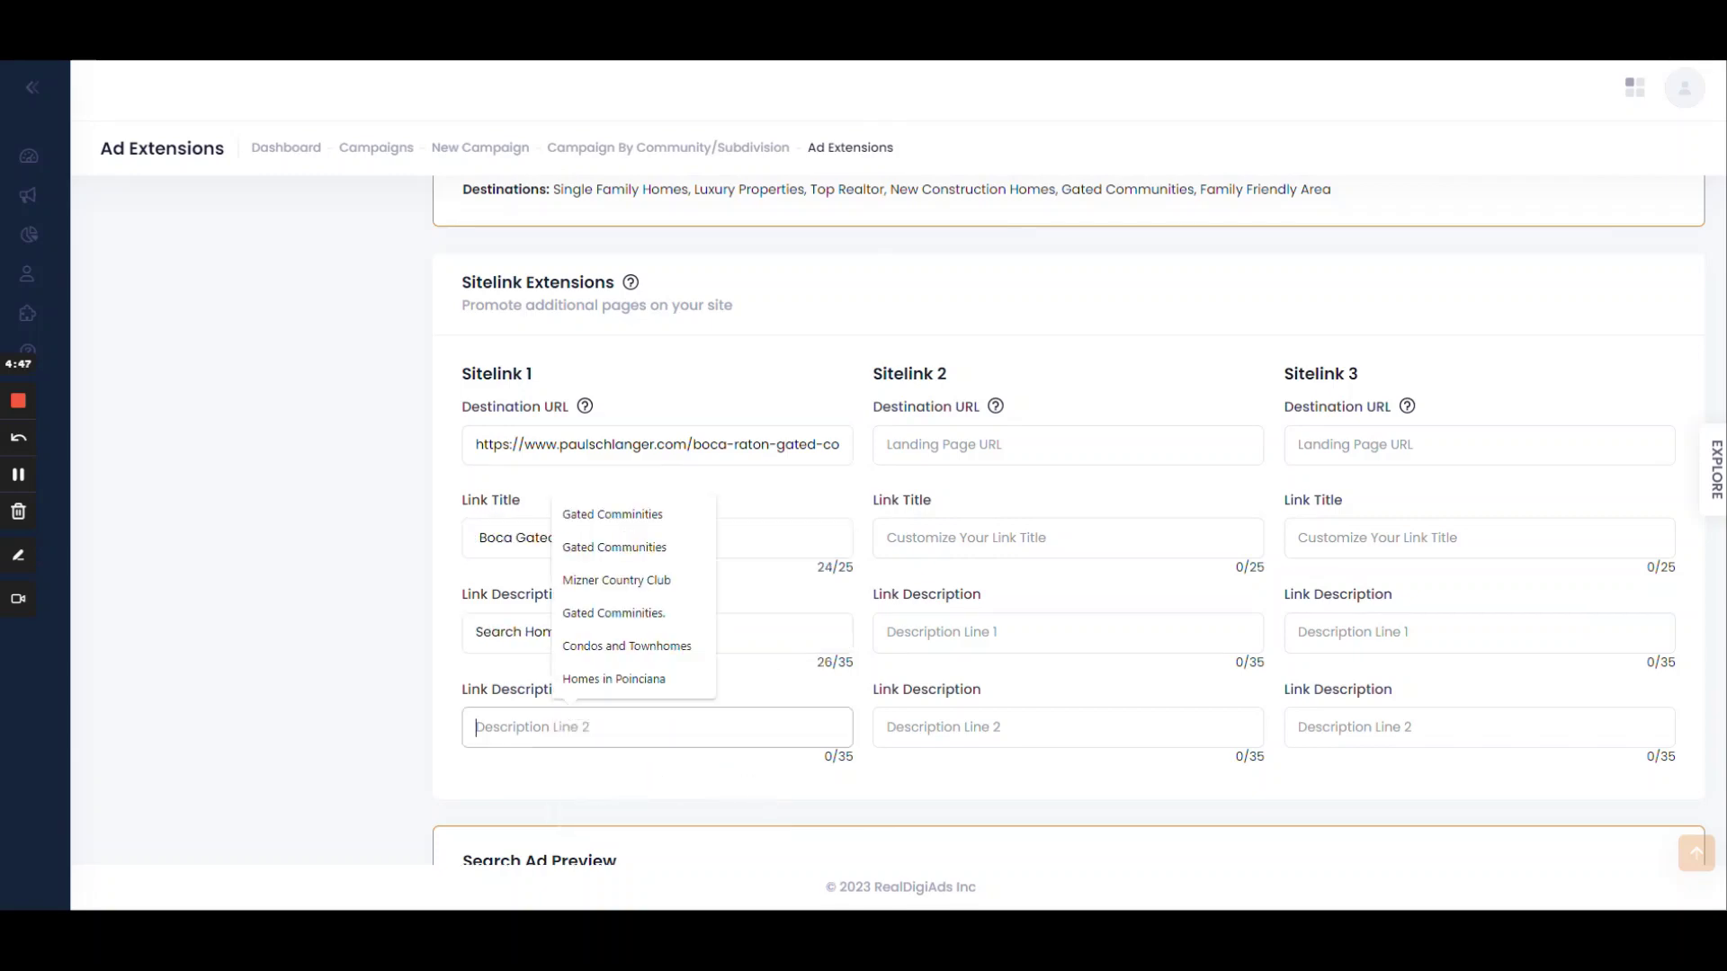
pyautogui.click(617, 548)
# Step: Fill in Sitelink 2 with the alina-condos-for-sale-boca-raton page, title "Alina Luxury Condos", and descriptions "Live in downtown Boca Raton" and "Walk to Restaurants and Shopping"
pyautogui.click(958, 447)
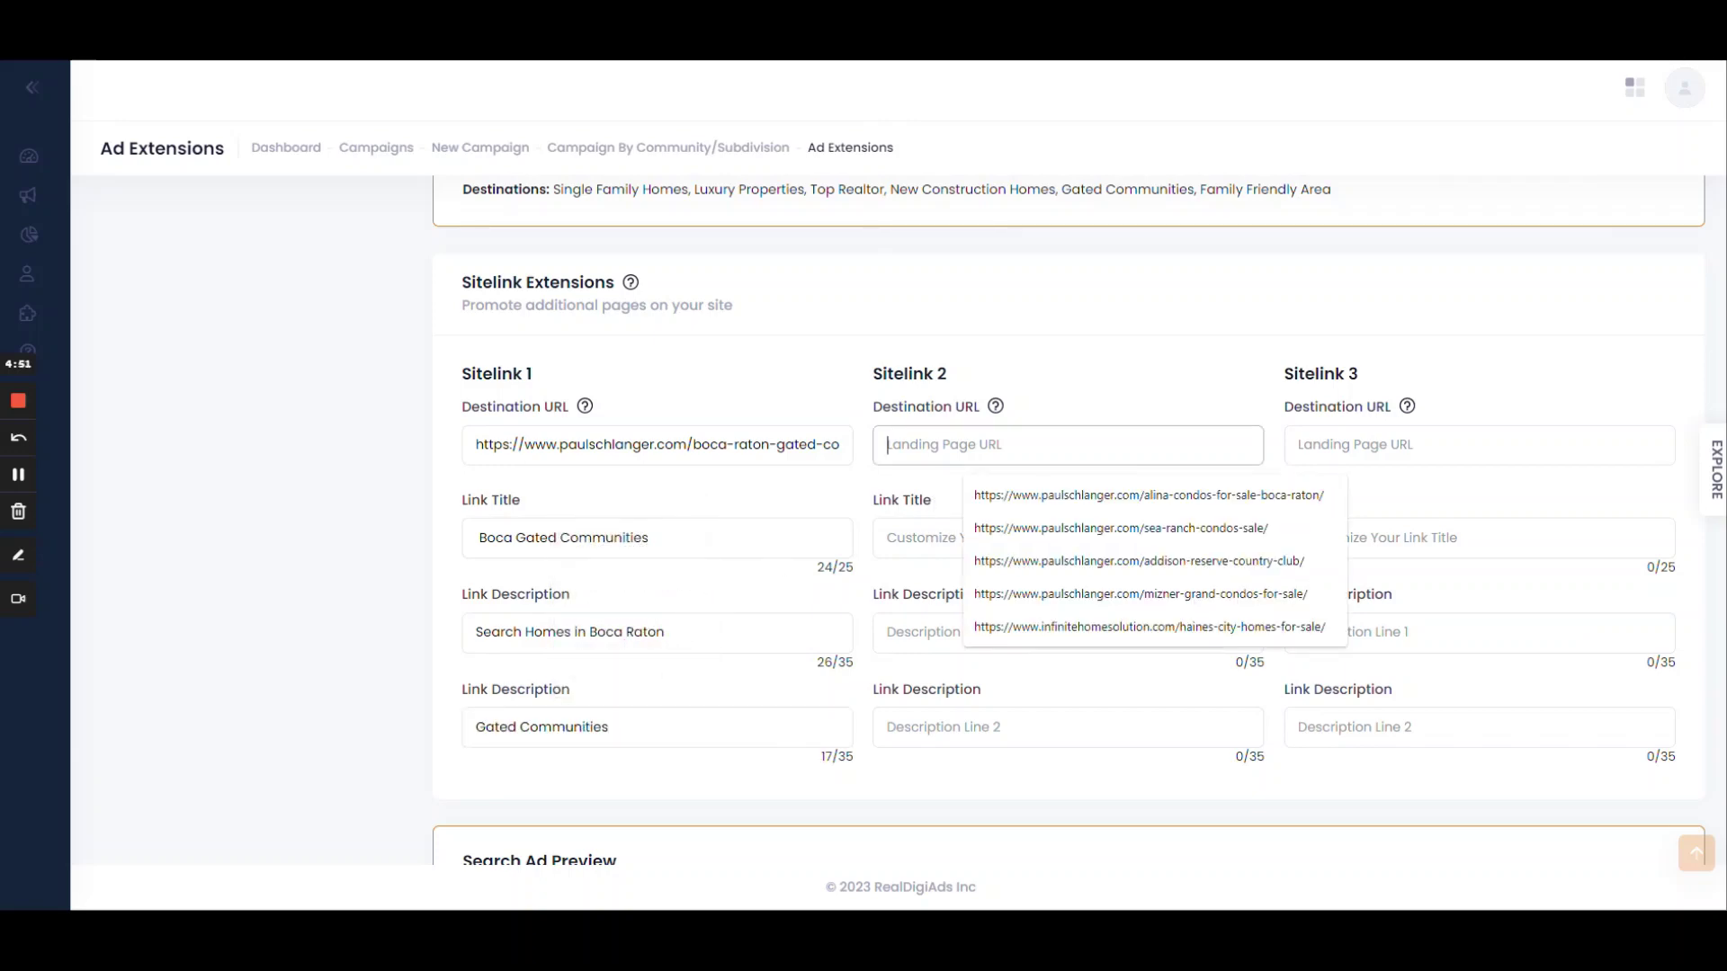
pyautogui.click(1020, 497)
pyautogui.click(999, 538)
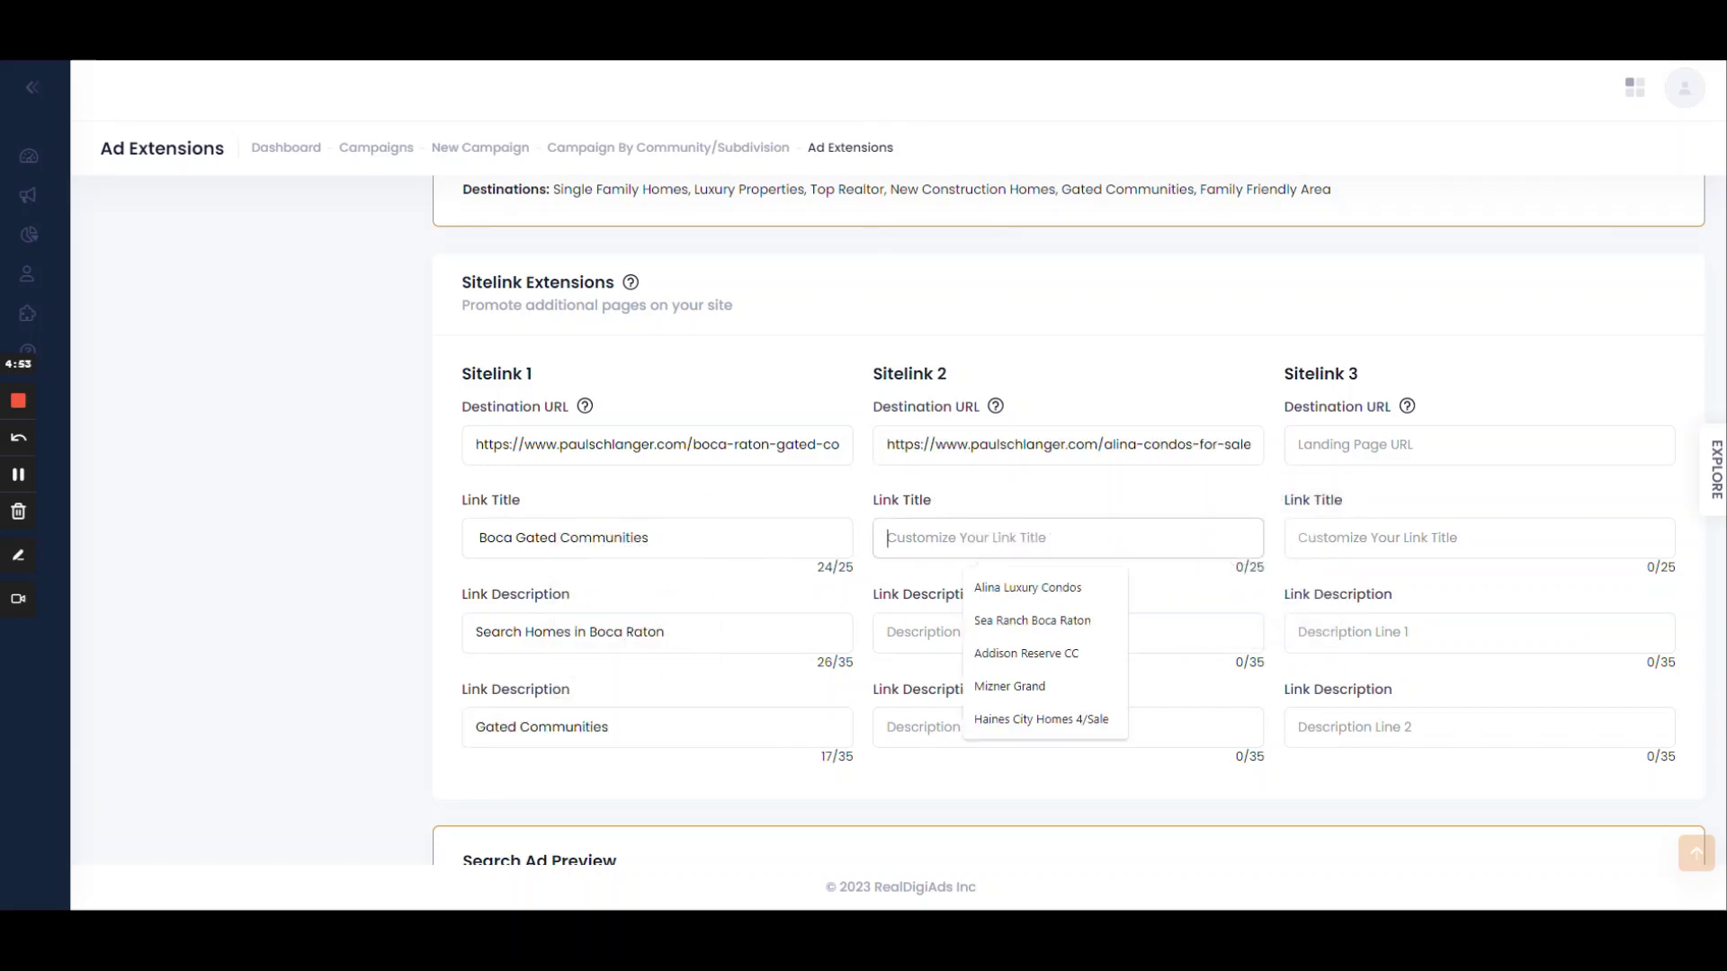
pyautogui.click(999, 589)
pyautogui.click(1000, 632)
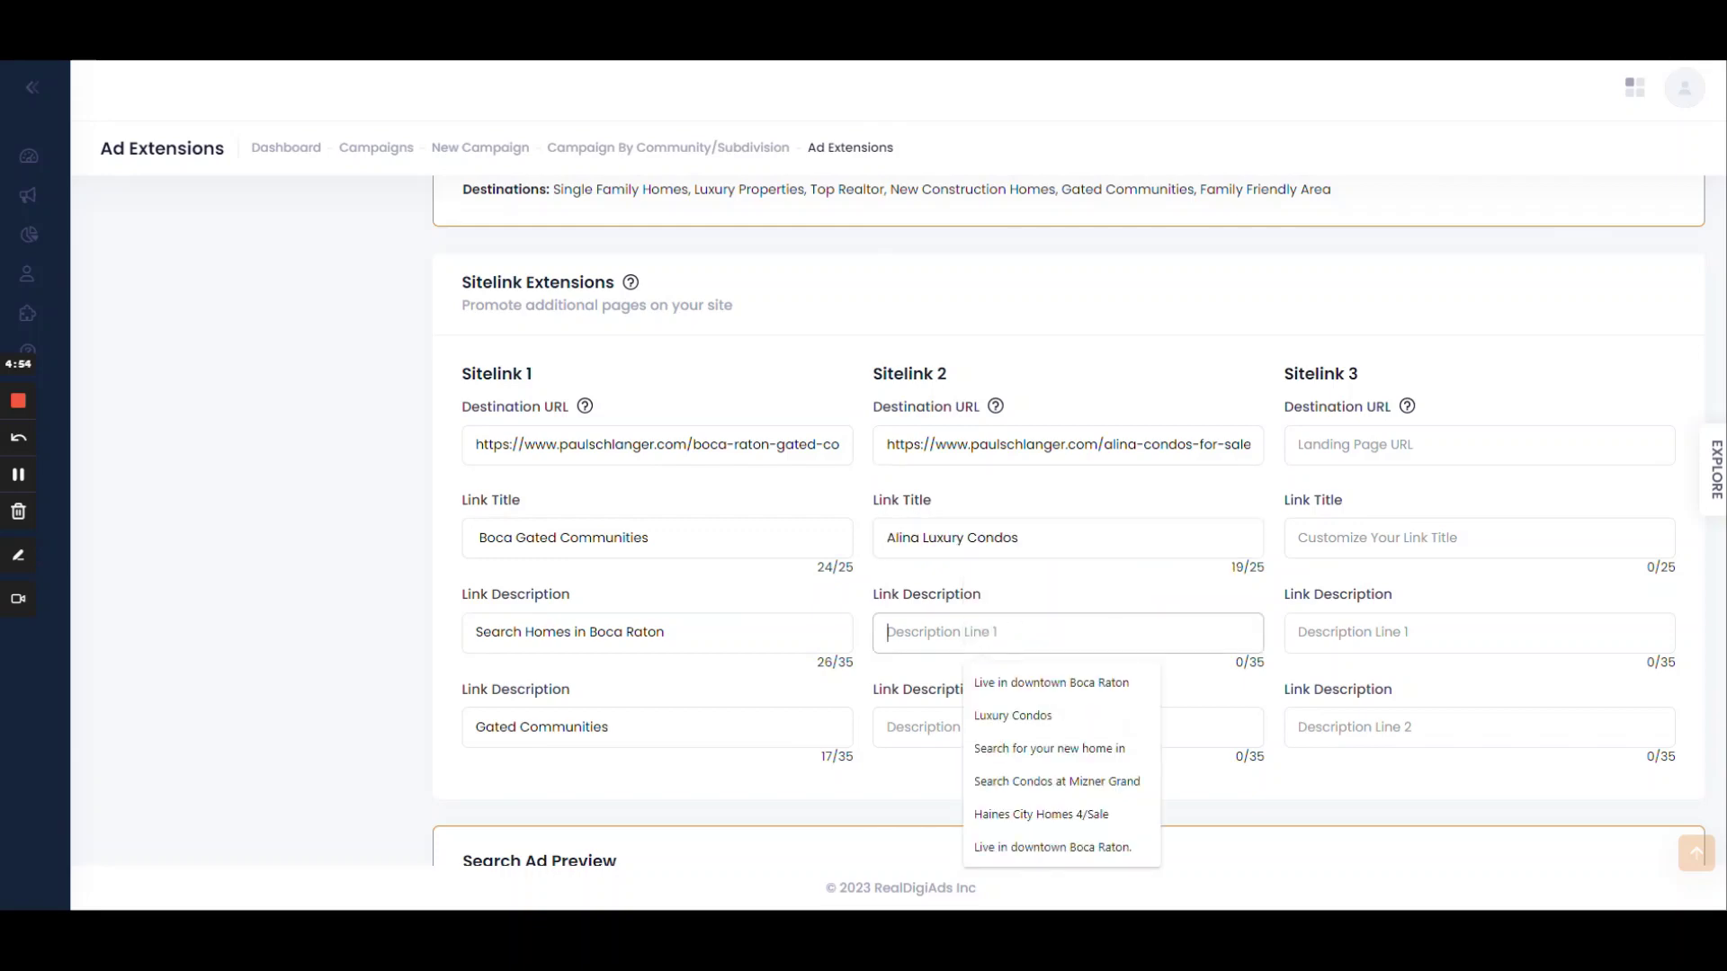
pyautogui.click(1002, 676)
pyautogui.click(1018, 720)
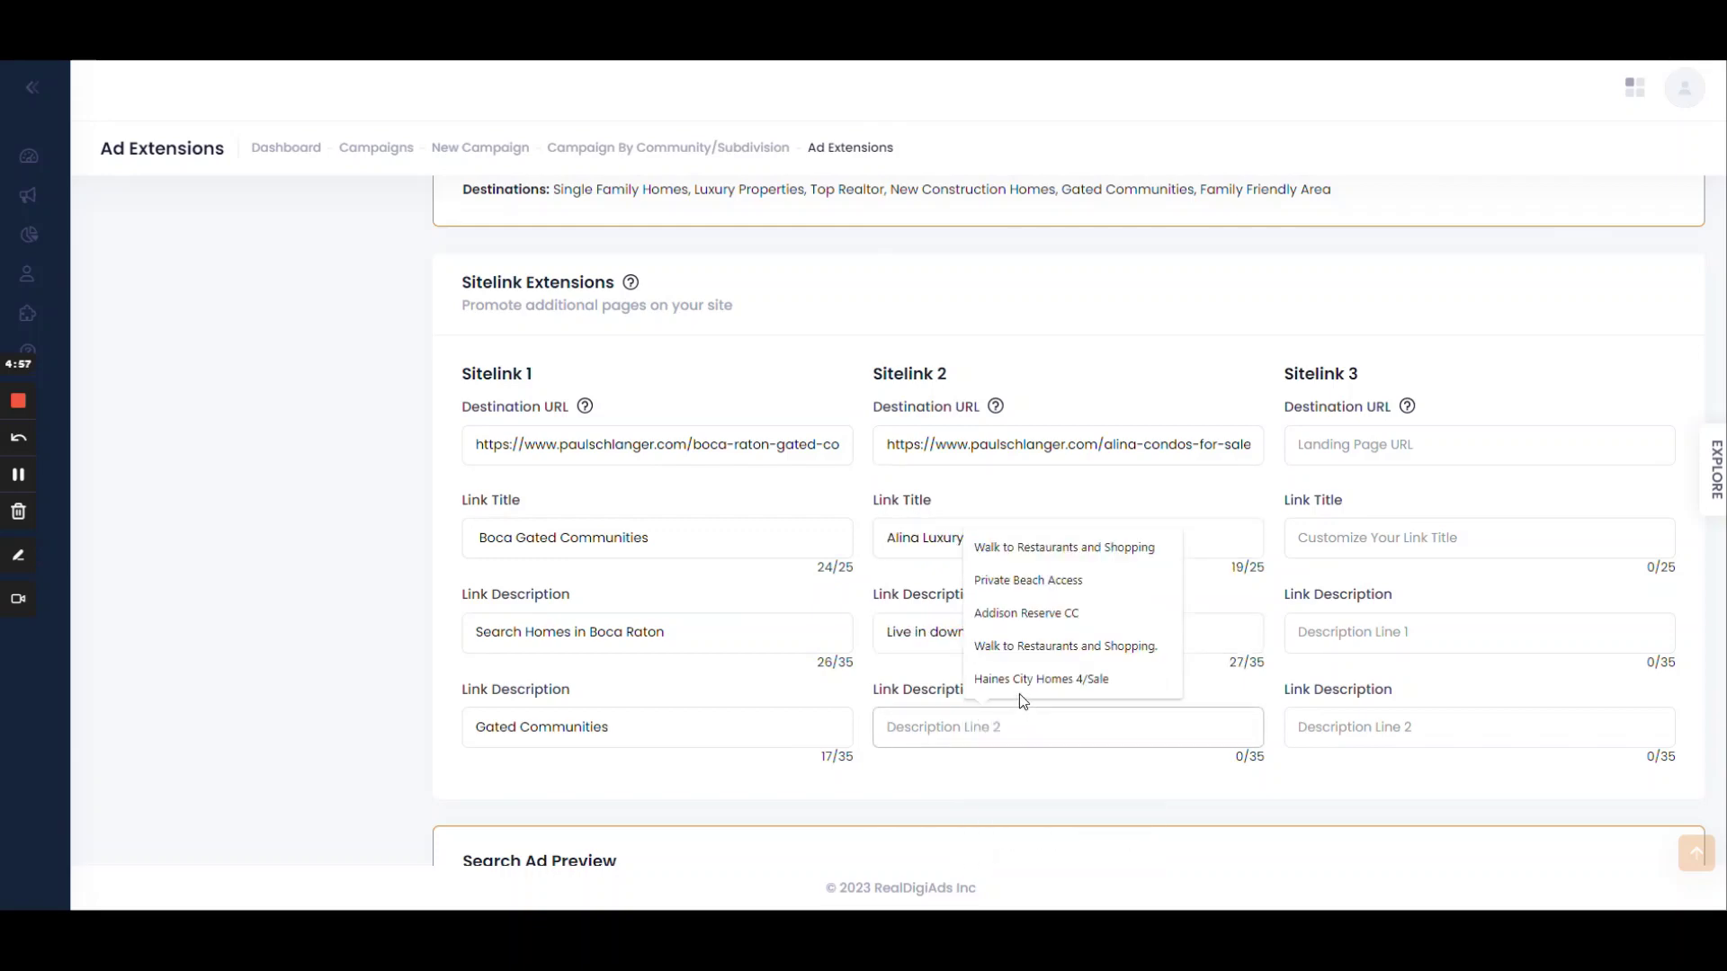
pyautogui.click(1023, 553)
# Step: Fill in Sitelink 3 with the fieldbrook-estates-homes-for-sale page, title "Fieldbrook Estate Homes", and descriptions "Exclusive, luxury gated community" and "Fieldbrook Estates"
pyautogui.click(1349, 445)
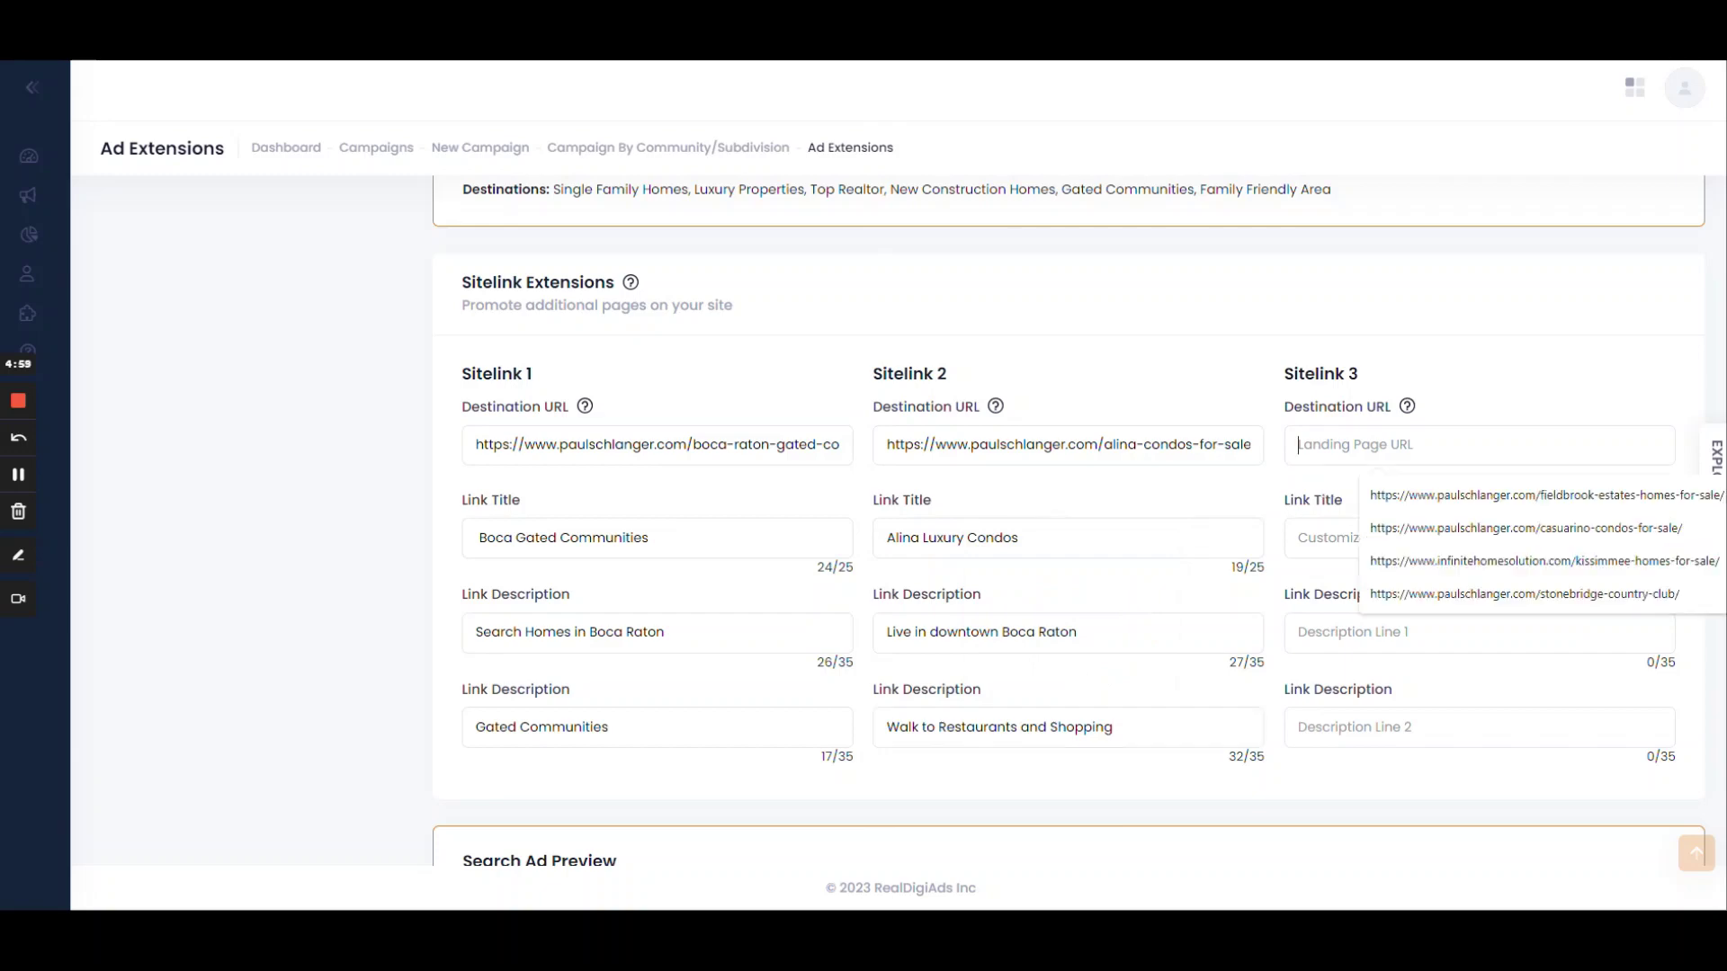
pyautogui.click(1402, 493)
pyautogui.click(1383, 536)
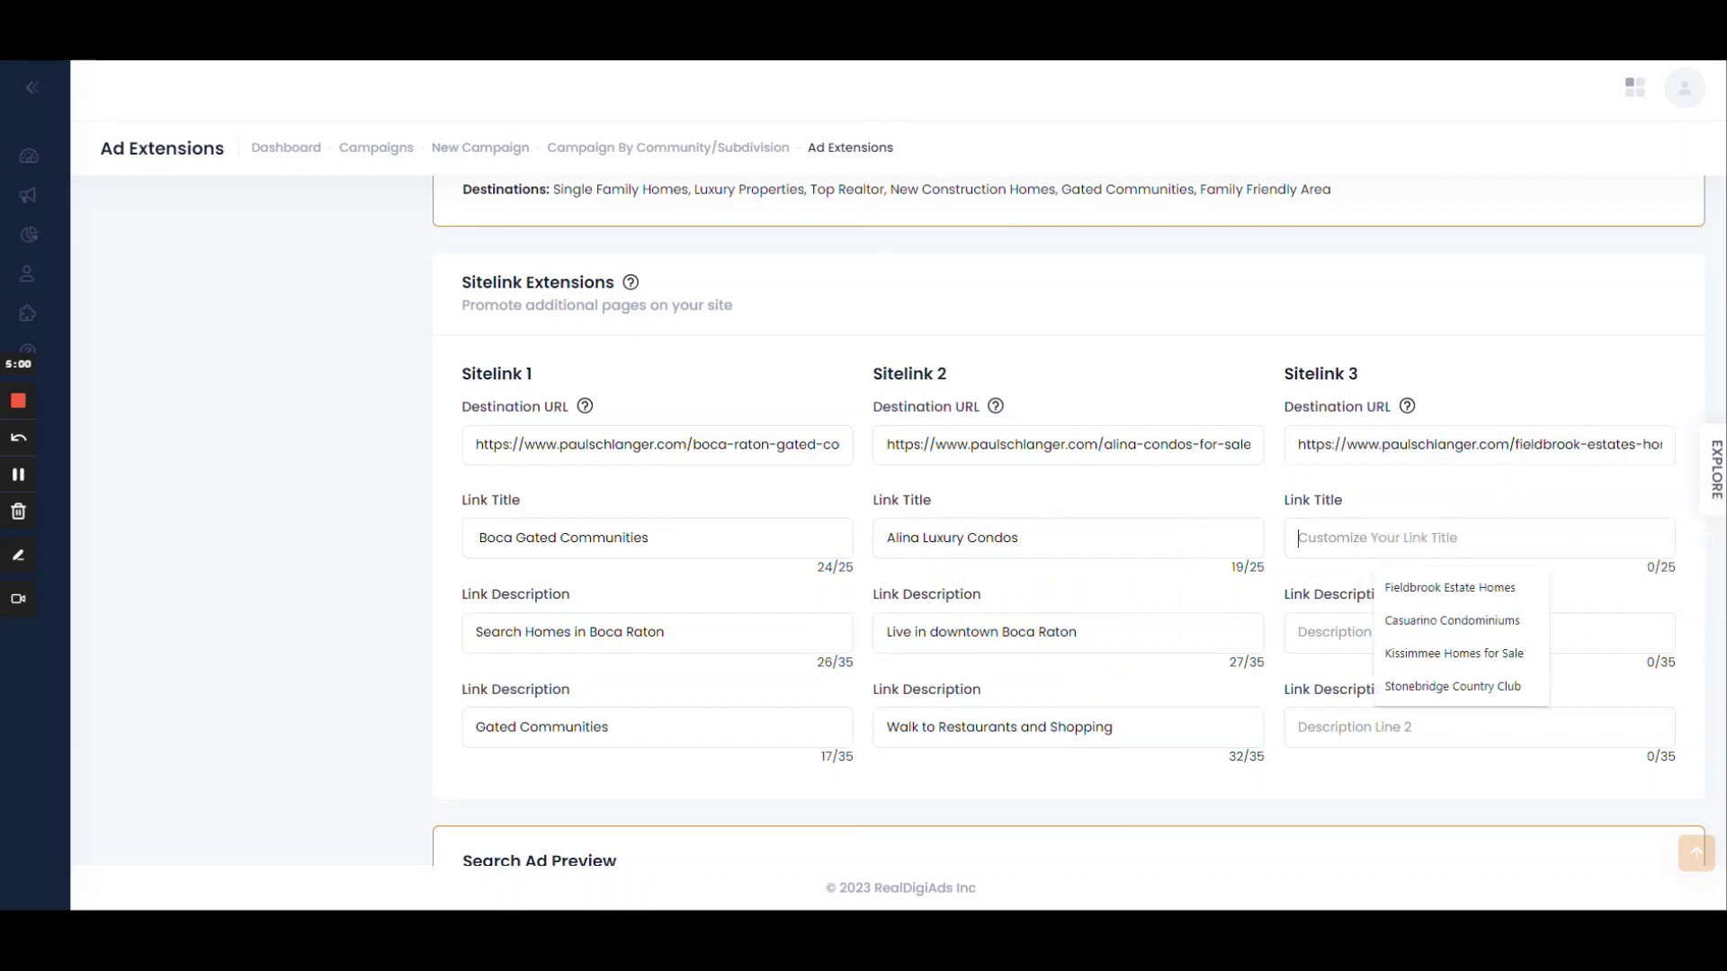
pyautogui.click(1416, 588)
pyautogui.click(1349, 633)
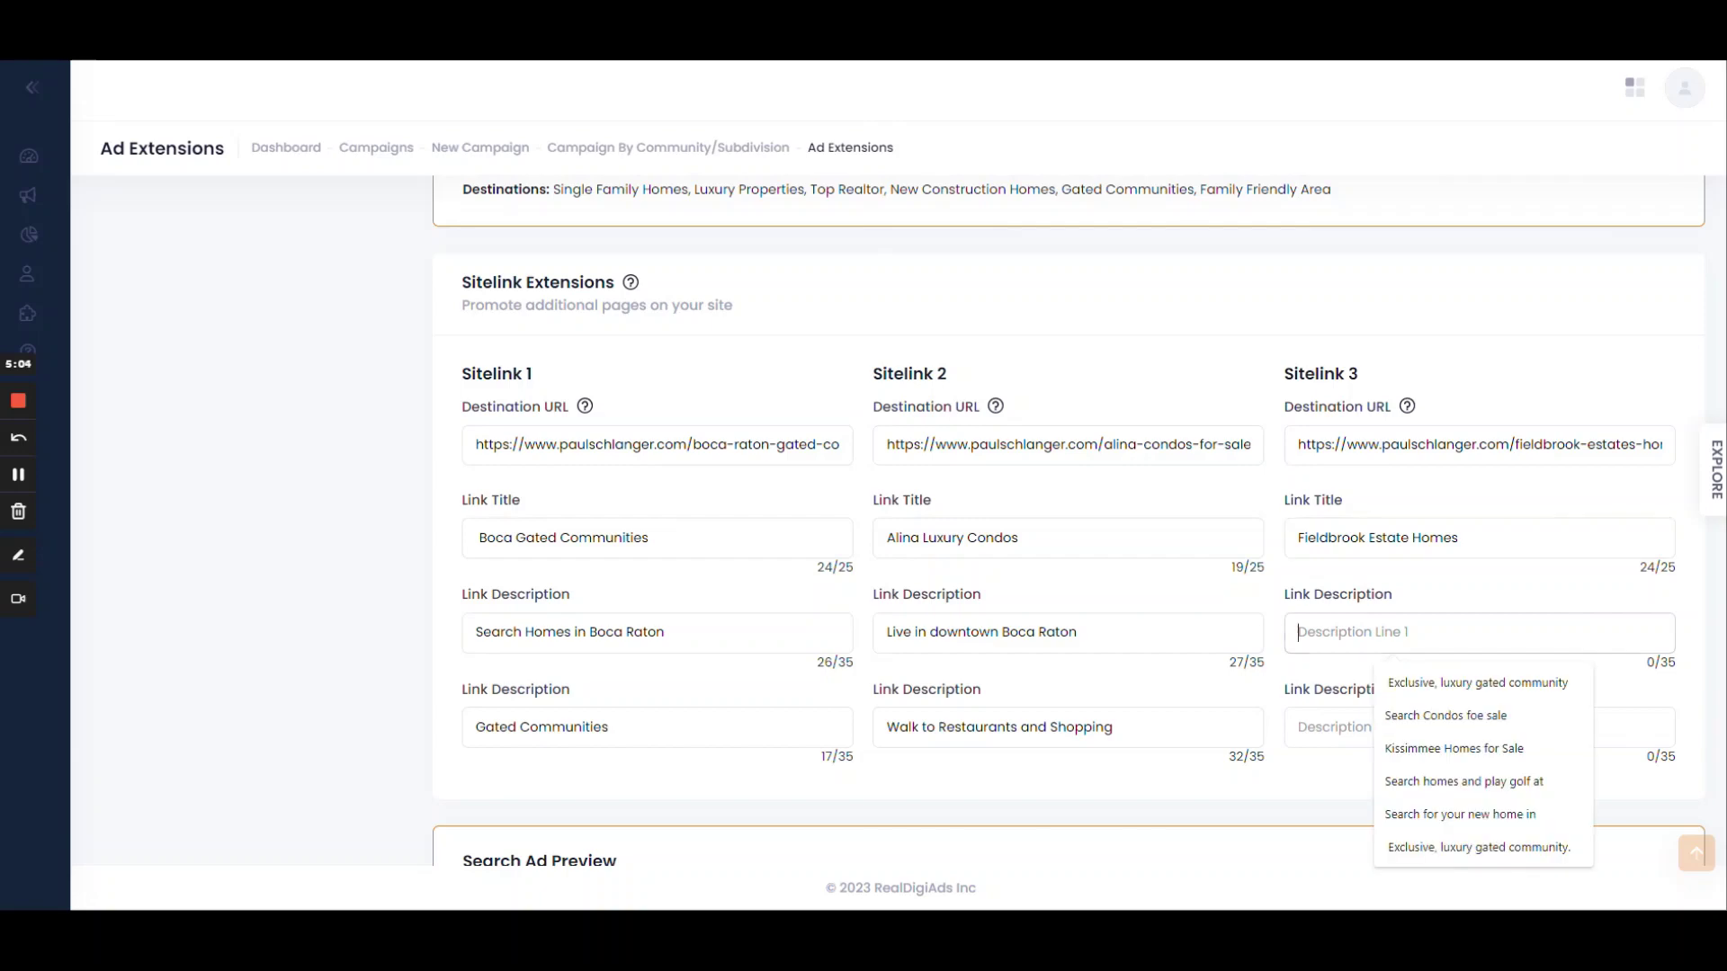
pyautogui.click(1401, 678)
pyautogui.click(1392, 726)
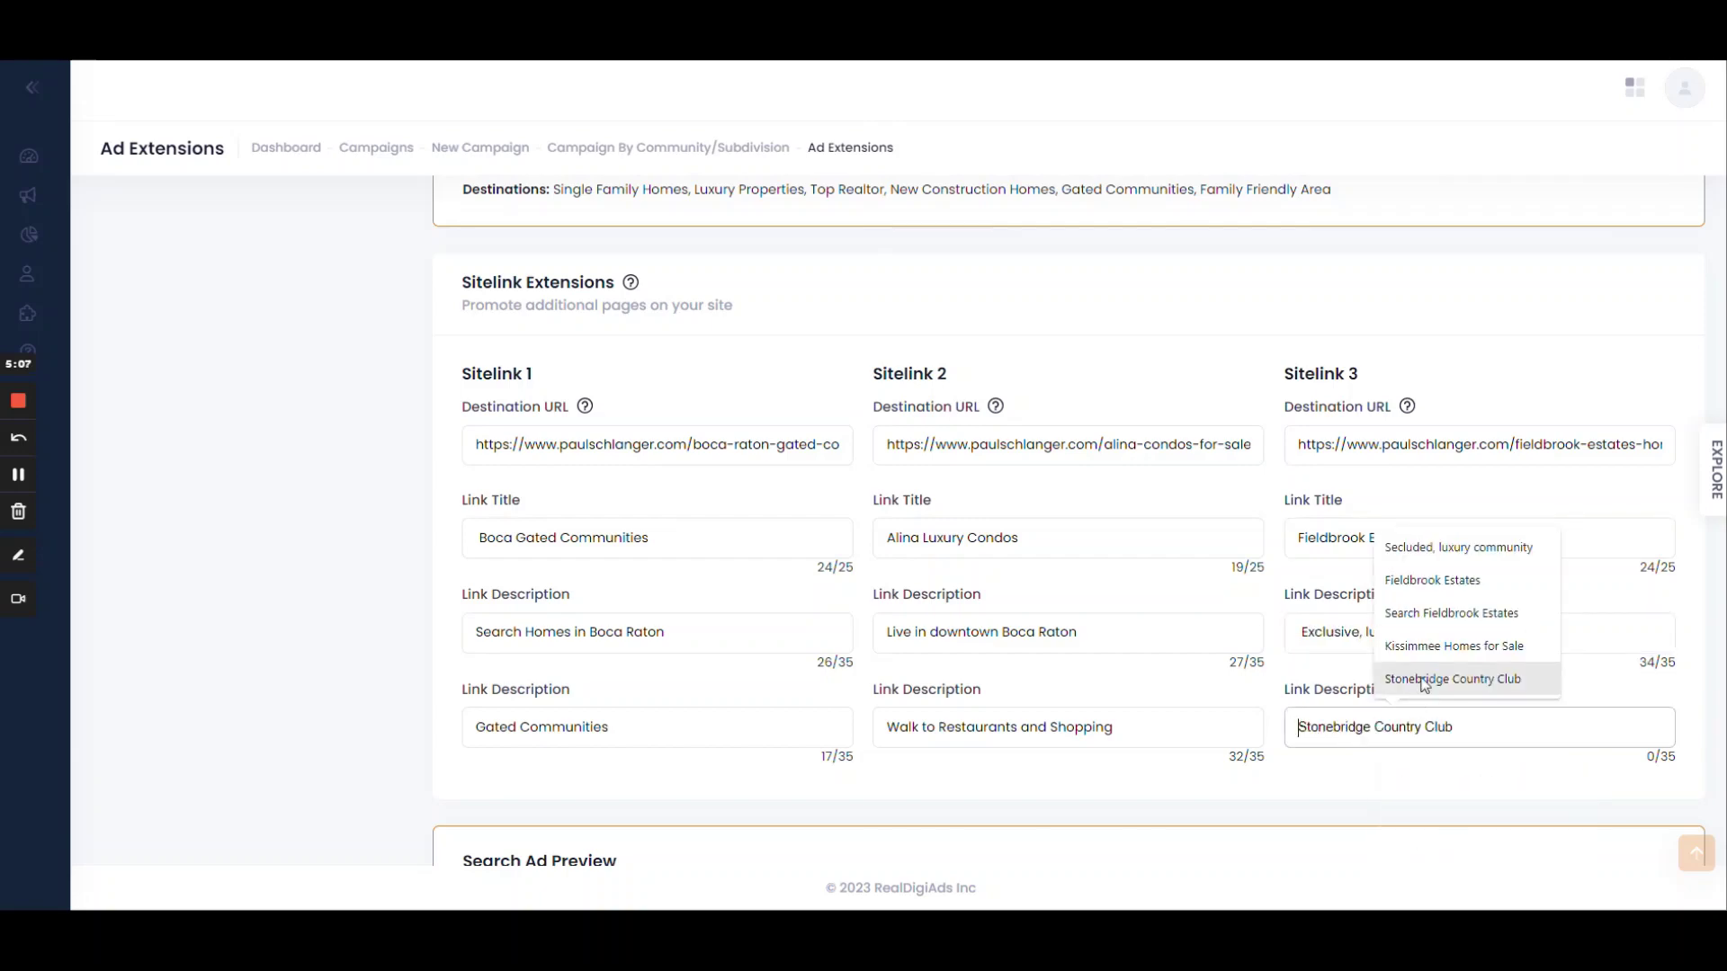
pyautogui.click(1431, 580)
# Step: Review the sitelink preview, complete the ad extensions and return to the dashboard
pyautogui.scroll(-6, 1167, 670)
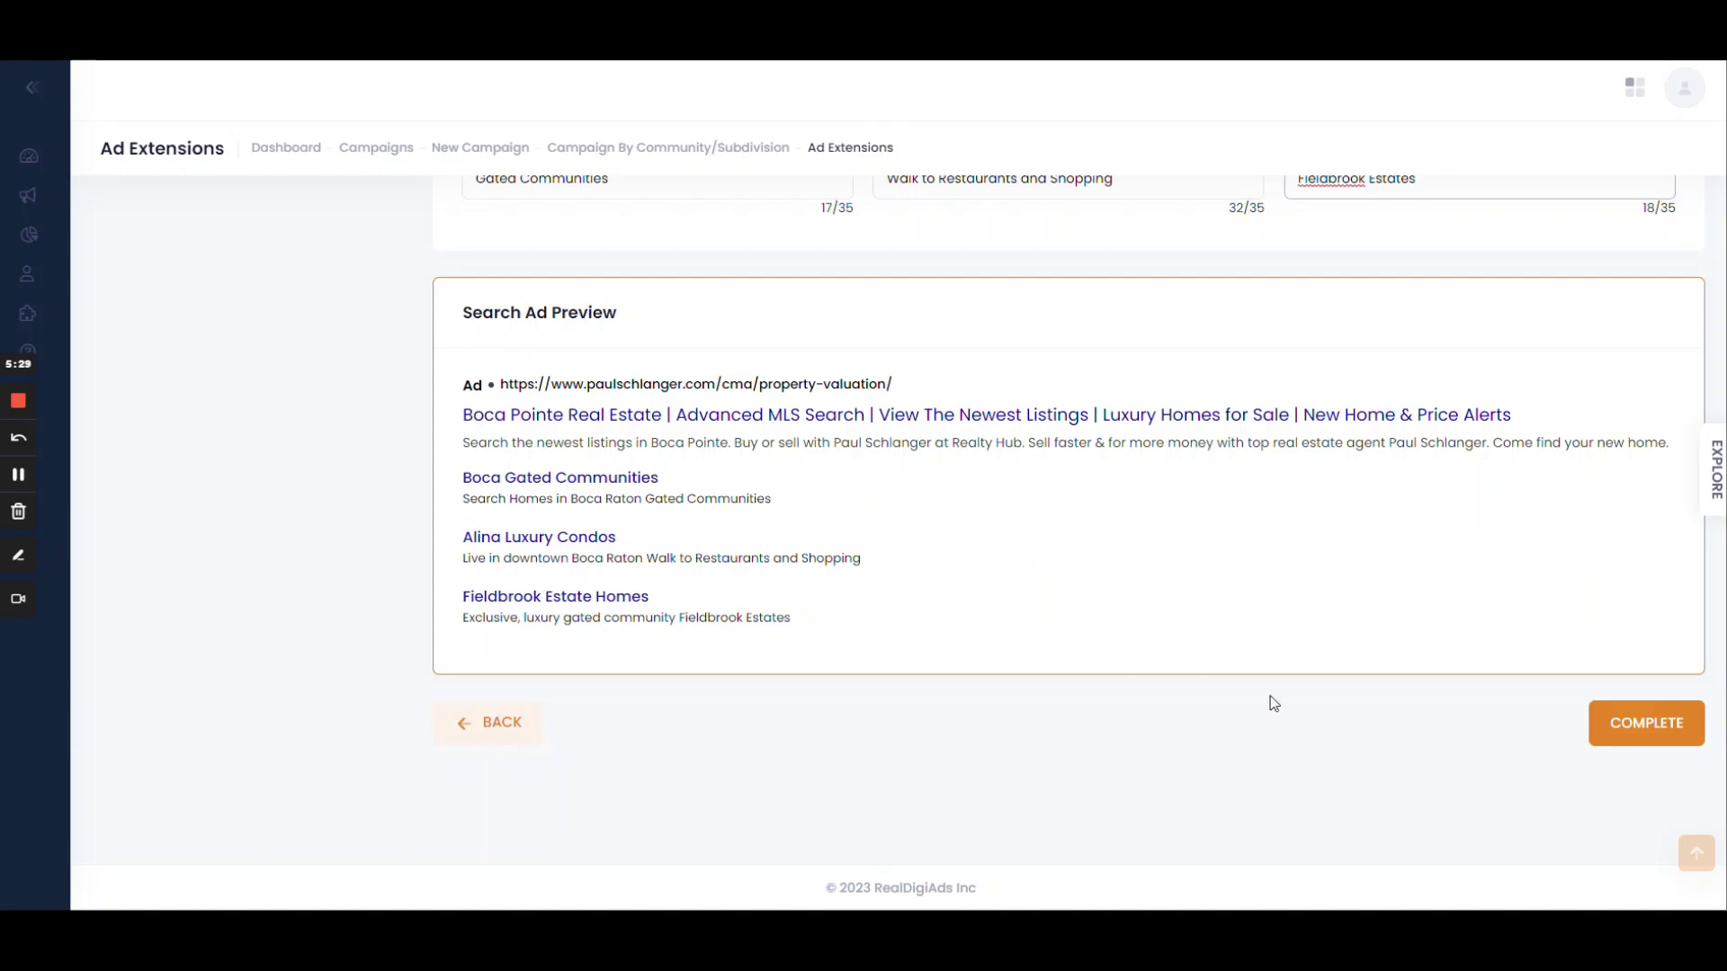
pyautogui.click(1617, 727)
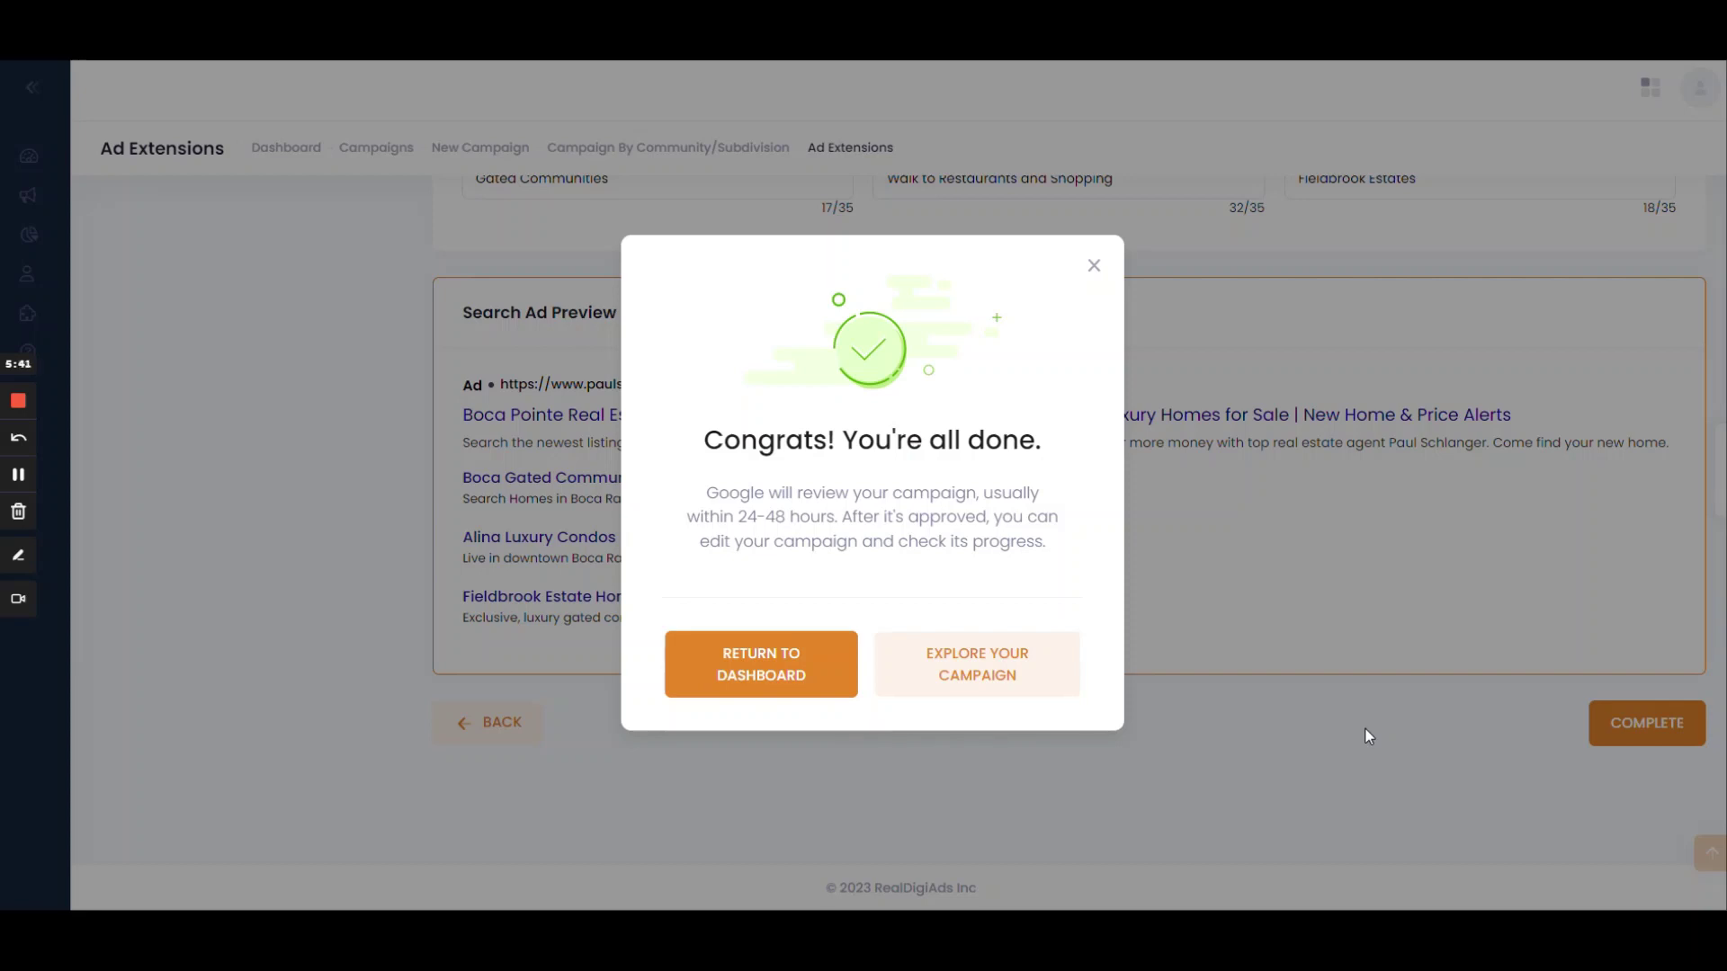
pyautogui.click(800, 669)
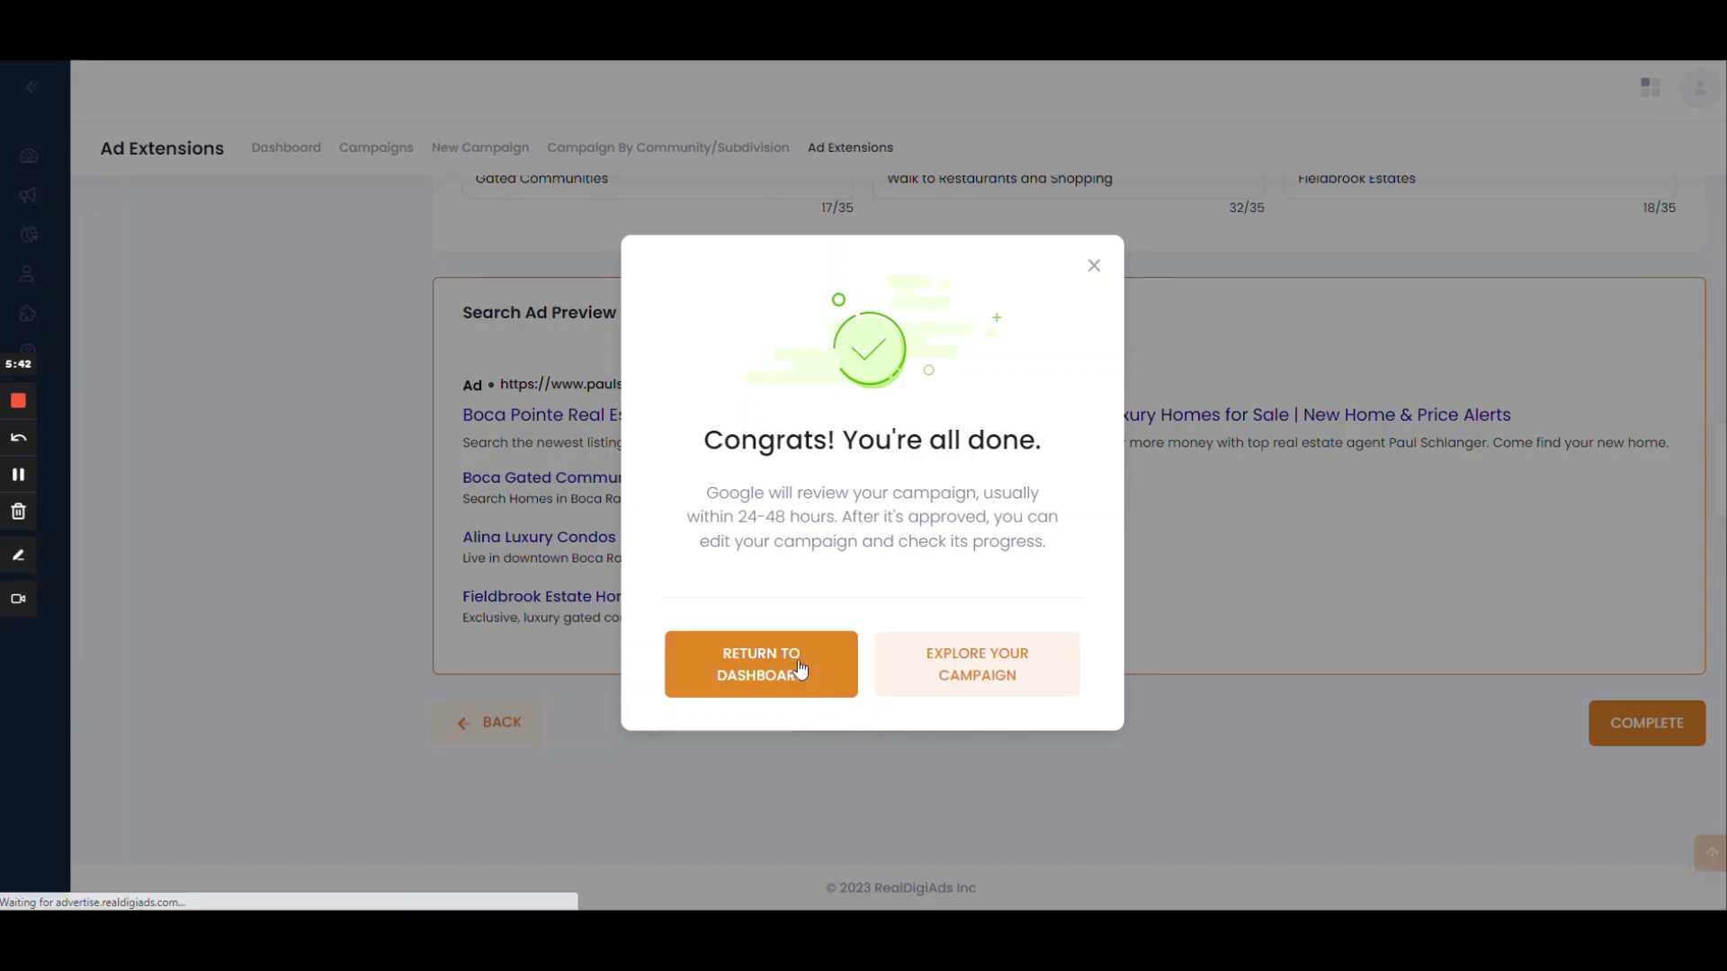